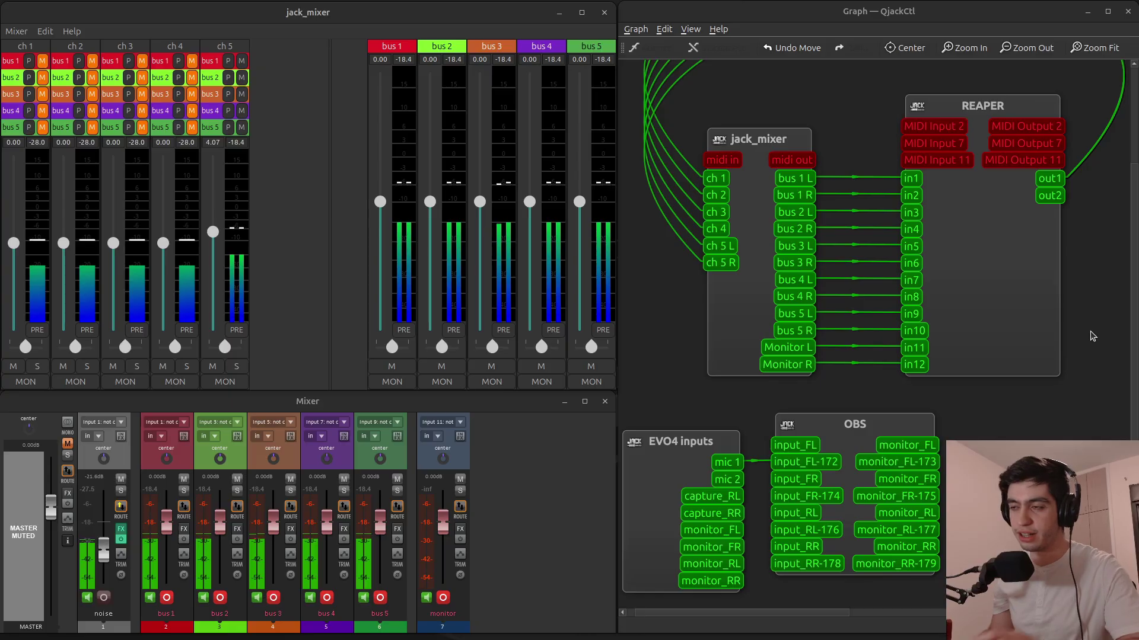
{"action": "left_click", "coordinate": [672, 306]}
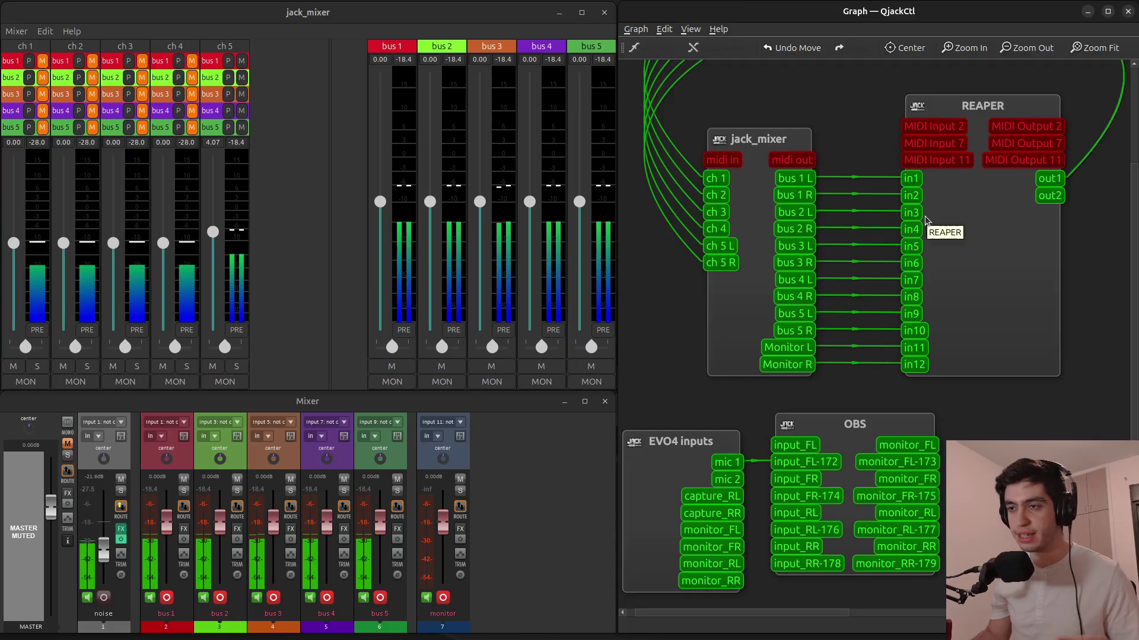
{"action": "left_click", "coordinate": [360, 253]}
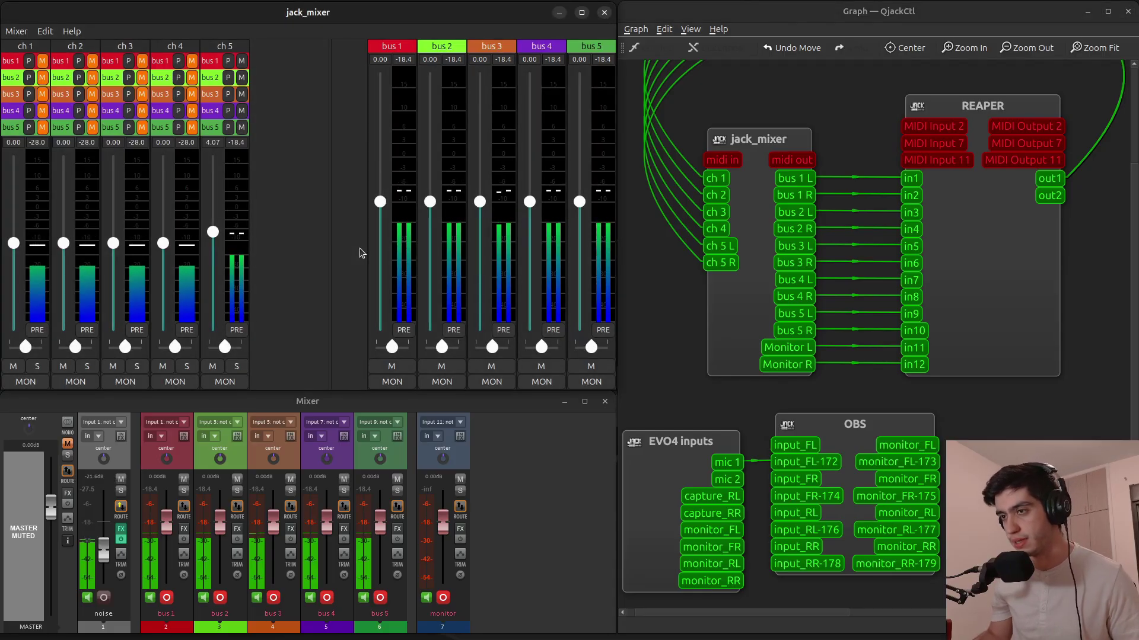
{"action": "left_click", "coordinate": [662, 324]}
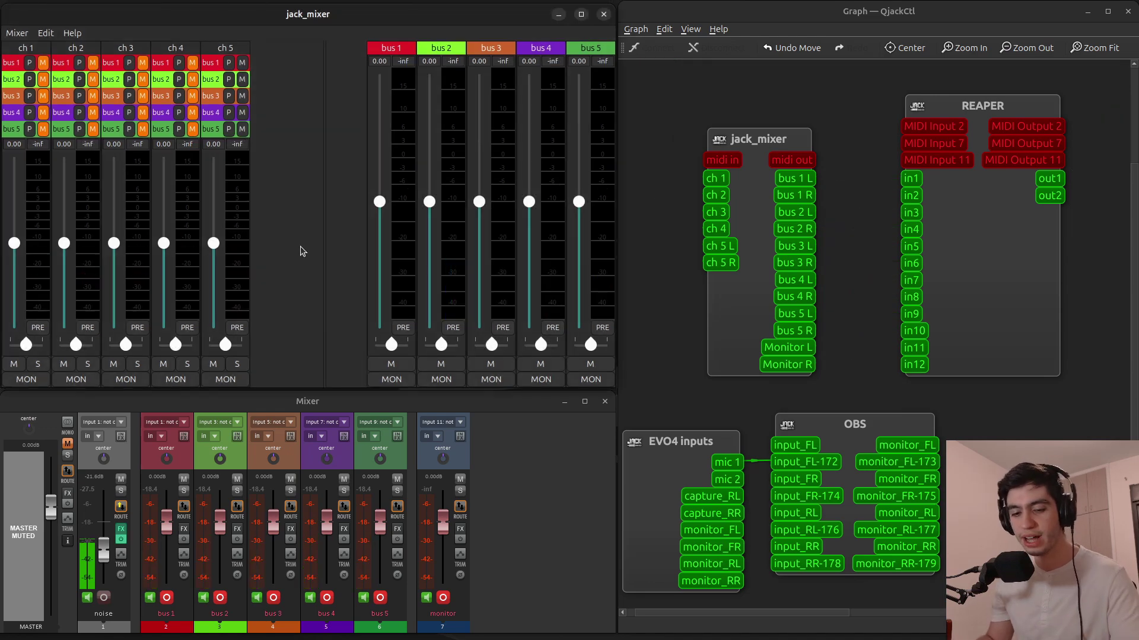
Step: Add an output channel named Output and mute the sends to it from ch 1 through ch 4
{"action": "key", "text": "ctrl+shift+n"}
{"action": "key", "text": "Return"}
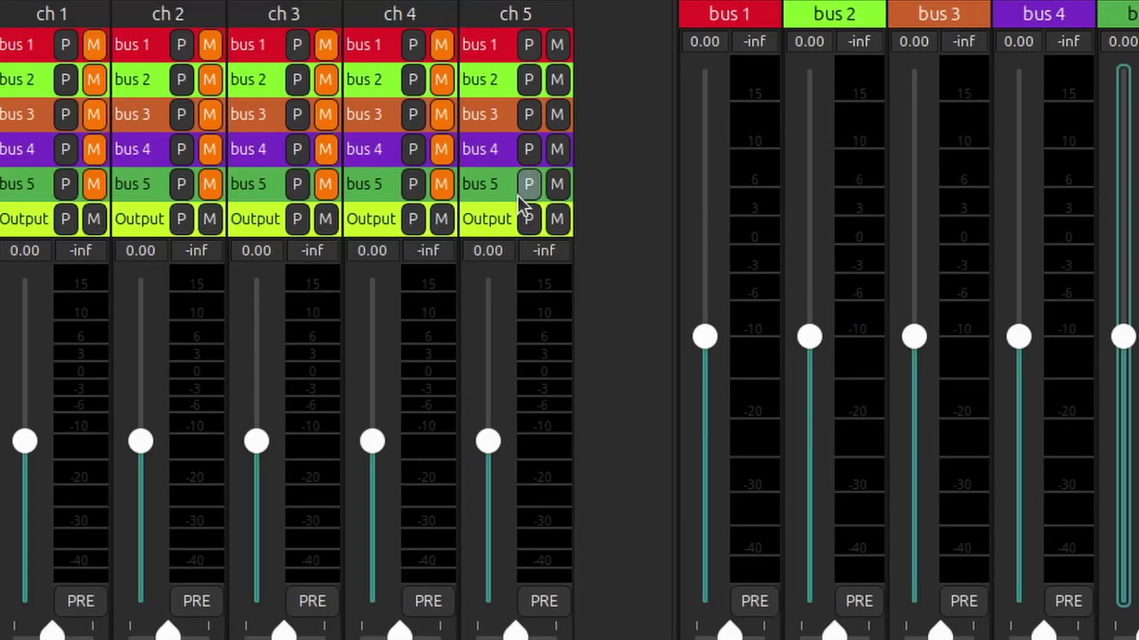
{"action": "left_click", "coordinate": [546, 226]}
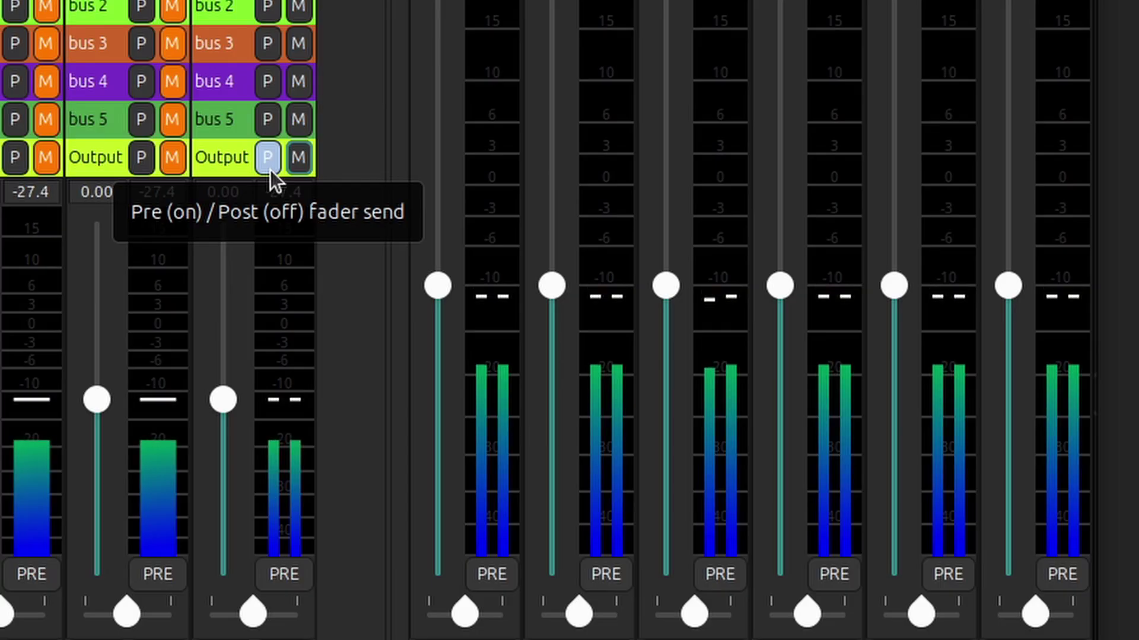
Step: Try ch 5's Output send in pre-fader mode while moving its fader, then restore post-fader and set the fader to about 0.85 dB
{"action": "left_click", "coordinate": [268, 157]}
{"action": "left_click_drag", "start_coordinate": [229, 412], "coordinate": [248, 297]}
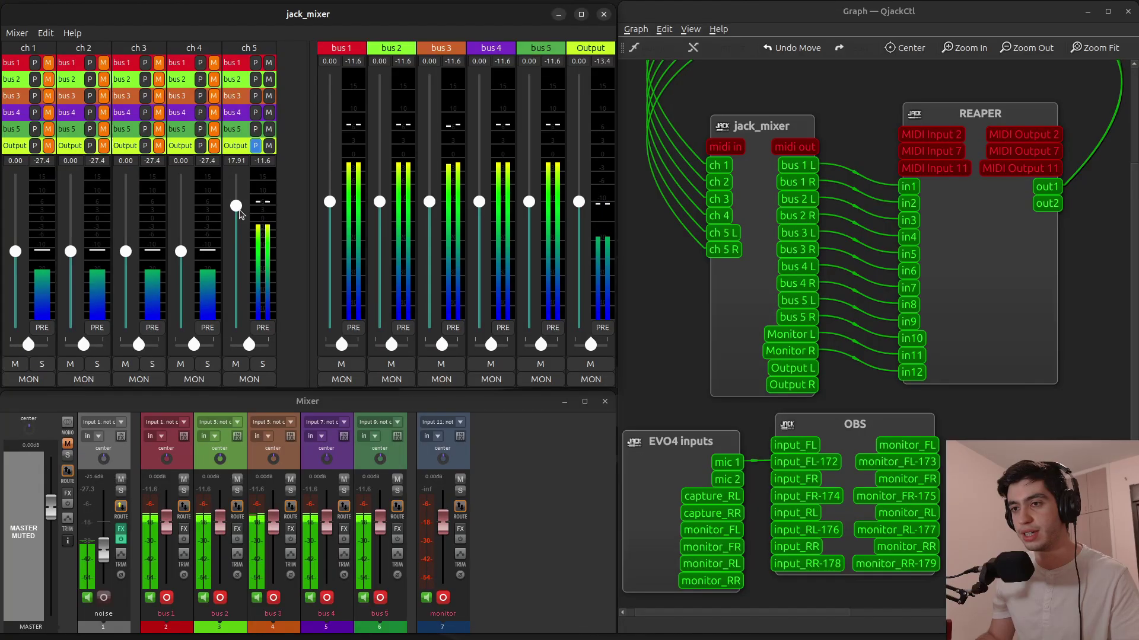
{"action": "left_click_drag", "start_coordinate": [223, 295], "coordinate": [237, 264]}
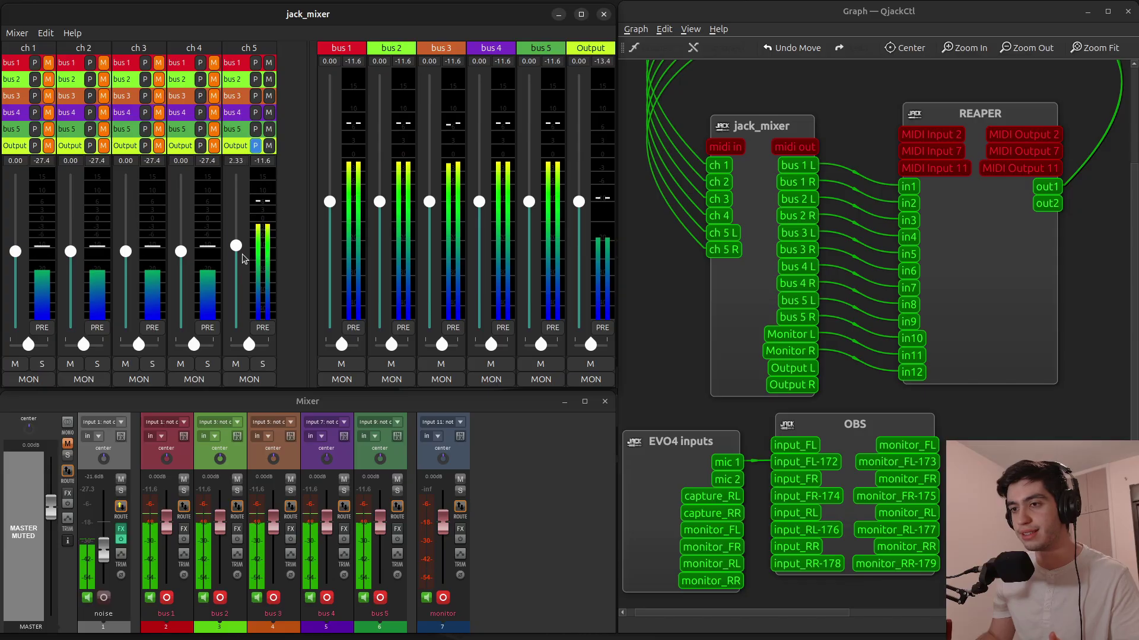
{"action": "left_click", "coordinate": [256, 147]}
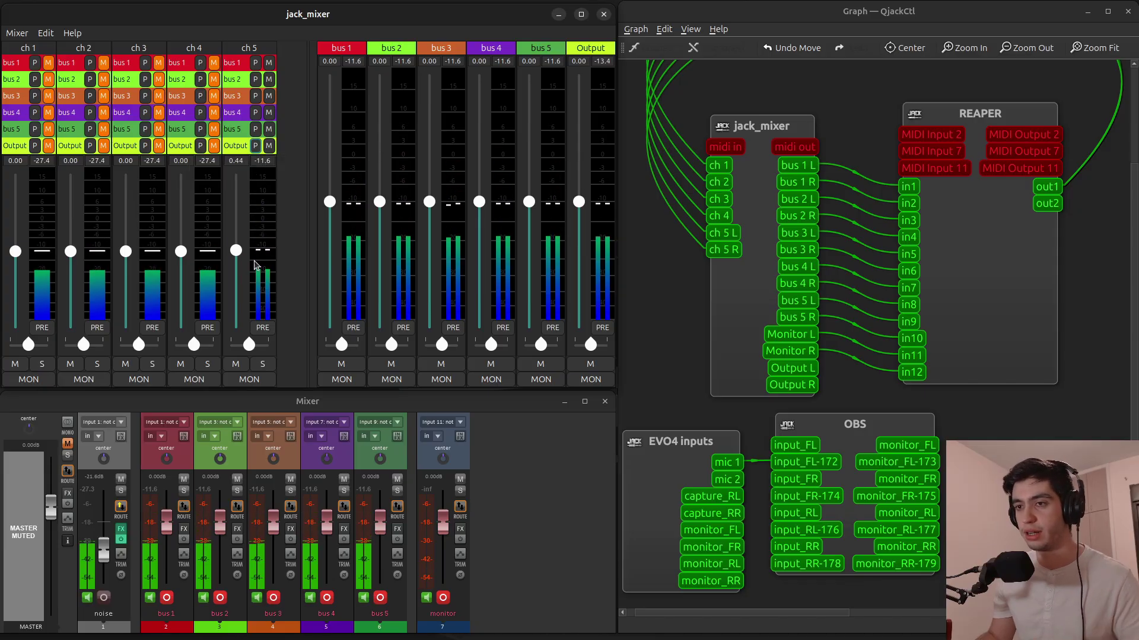
{"action": "mouse_move", "coordinate": [241, 255]}
{"action": "left_mouse_down"}
{"action": "mouse_move", "coordinate": [238, 301]}
{"action": "mouse_move", "coordinate": [240, 218]}
{"action": "mouse_move", "coordinate": [249, 280]}
{"action": "mouse_move", "coordinate": [234, 252]}
{"action": "left_mouse_up"}
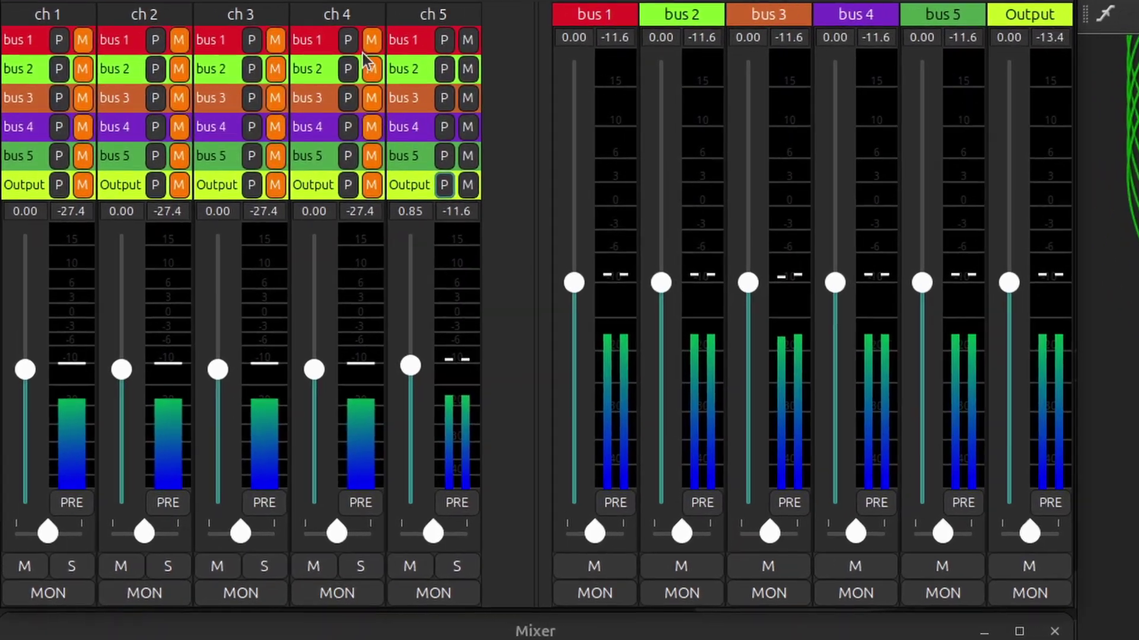
Step: Unmute ch 4's sends to bus 1 through bus 5 and to Output
{"action": "left_click", "coordinate": [213, 62]}
{"action": "left_click", "coordinate": [421, 64]}
{"action": "left_click", "coordinate": [420, 98]}
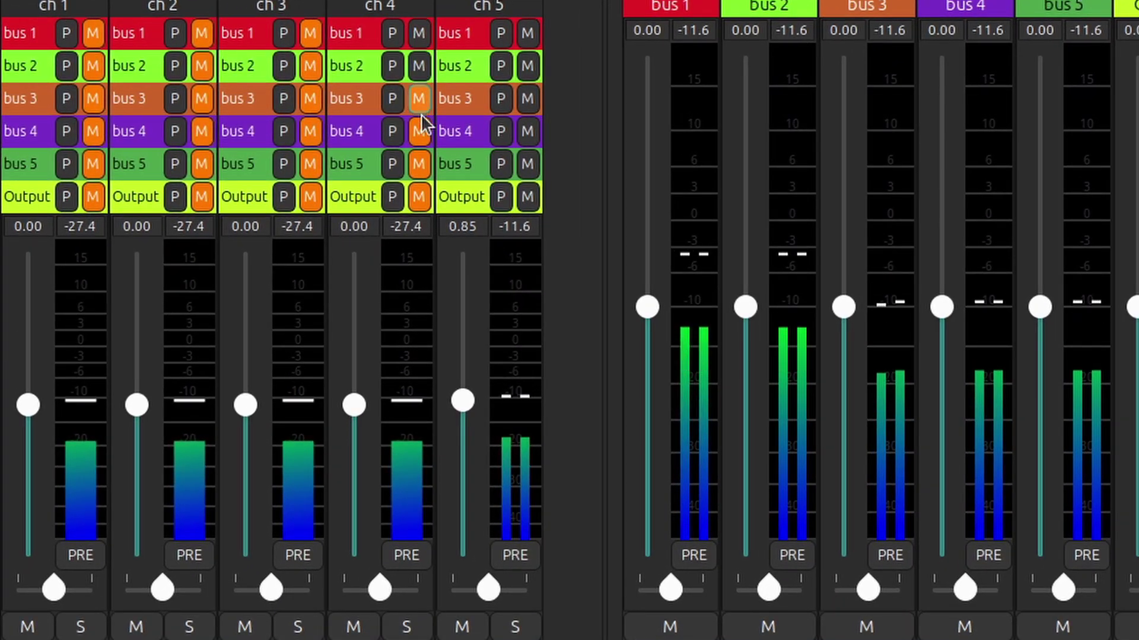
{"action": "left_click", "coordinate": [419, 131]}
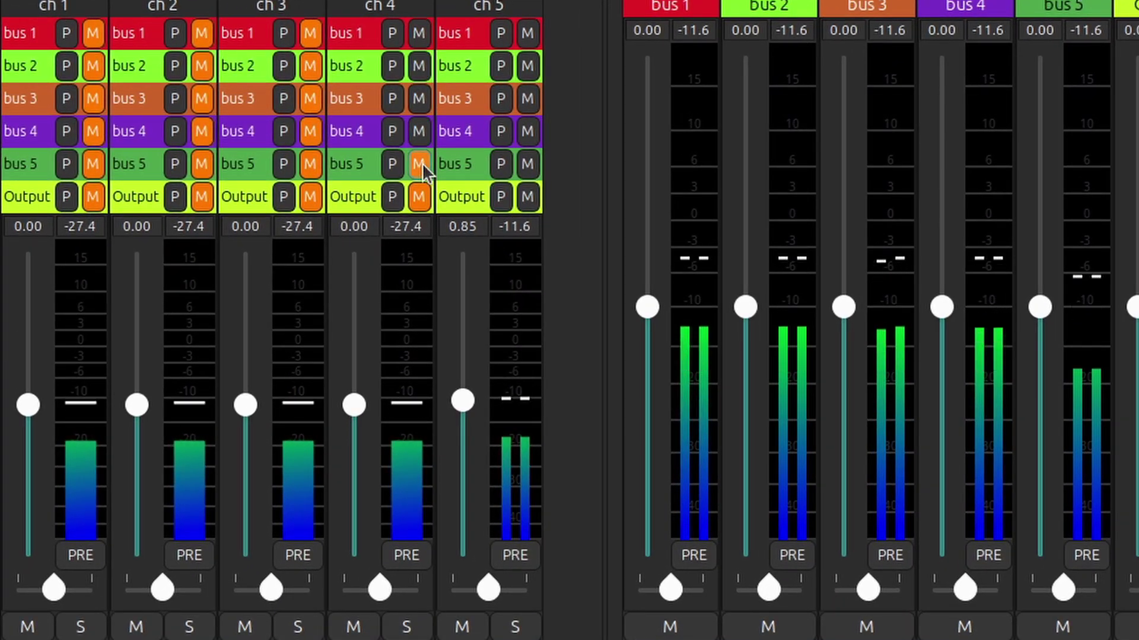
{"action": "left_click", "coordinate": [420, 164]}
{"action": "left_click", "coordinate": [419, 196]}
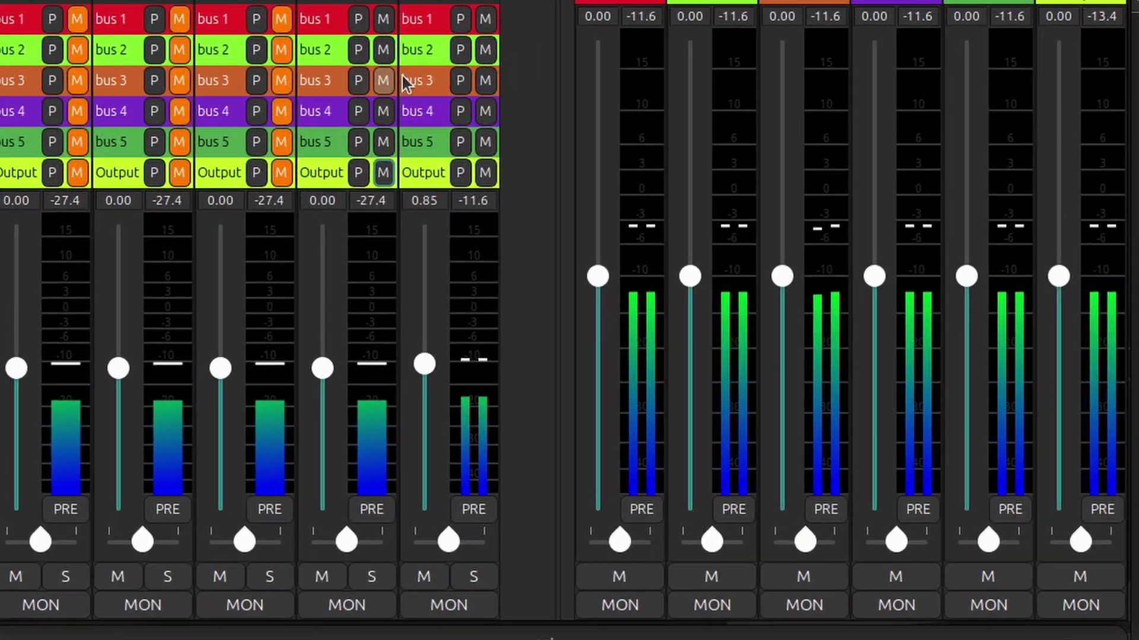
Step: Mute the bus 3 sends of ch 5 and ch 4, and unmute the bus 3 sends of ch 3, ch 2 and ch 1
{"action": "left_click", "coordinate": [484, 80]}
{"action": "left_click", "coordinate": [383, 80]}
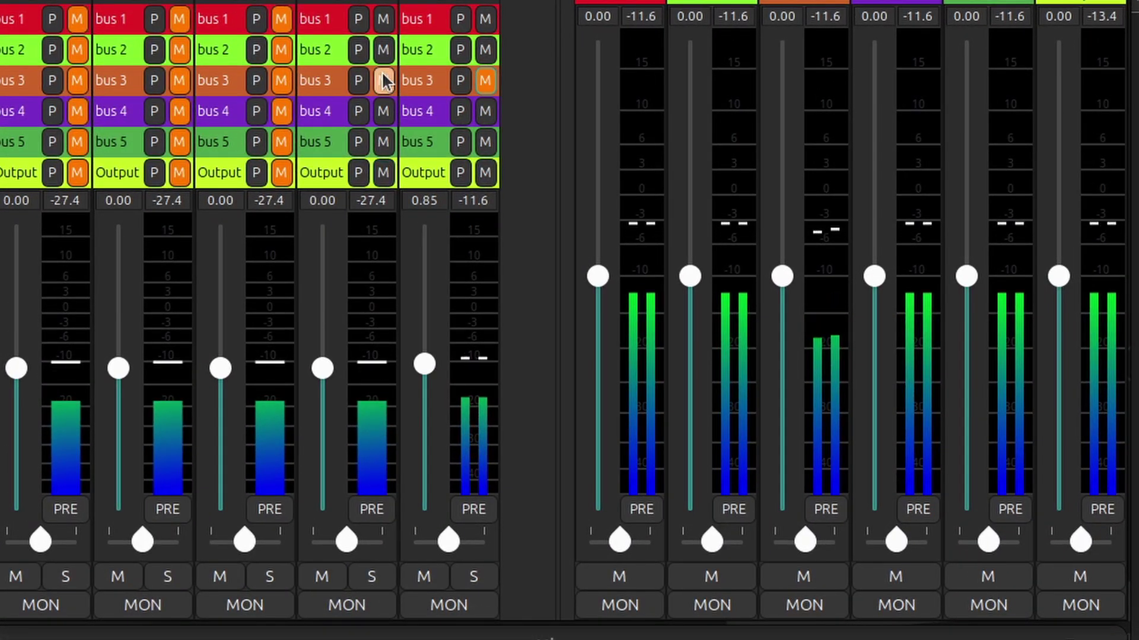
{"action": "left_click", "coordinate": [281, 80]}
{"action": "left_click", "coordinate": [179, 80]}
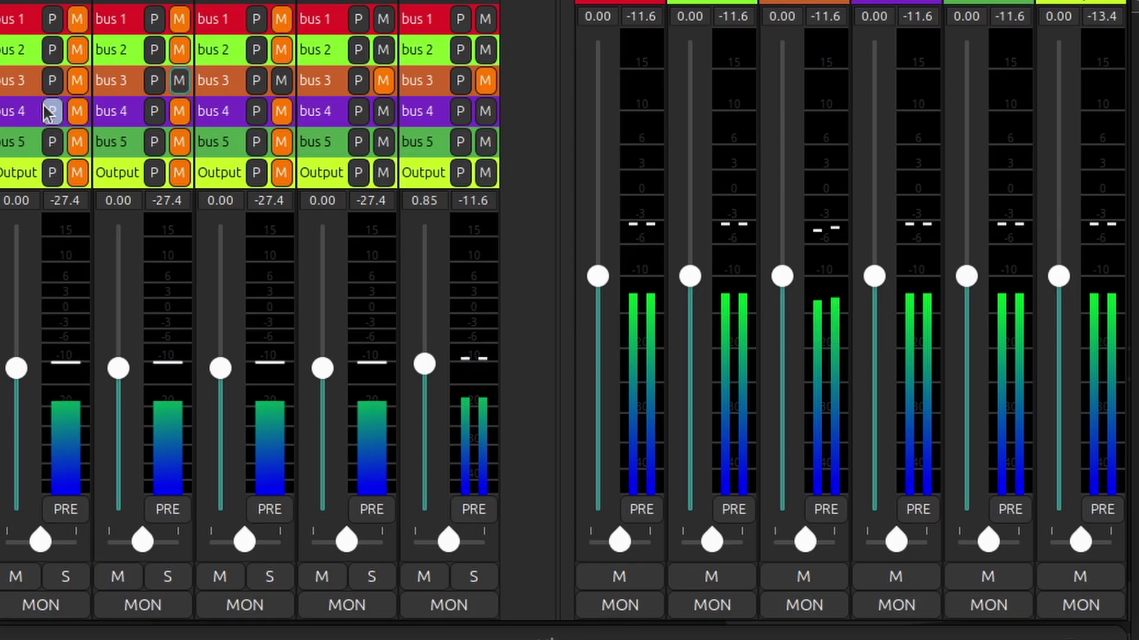
{"action": "left_click", "coordinate": [71, 87]}
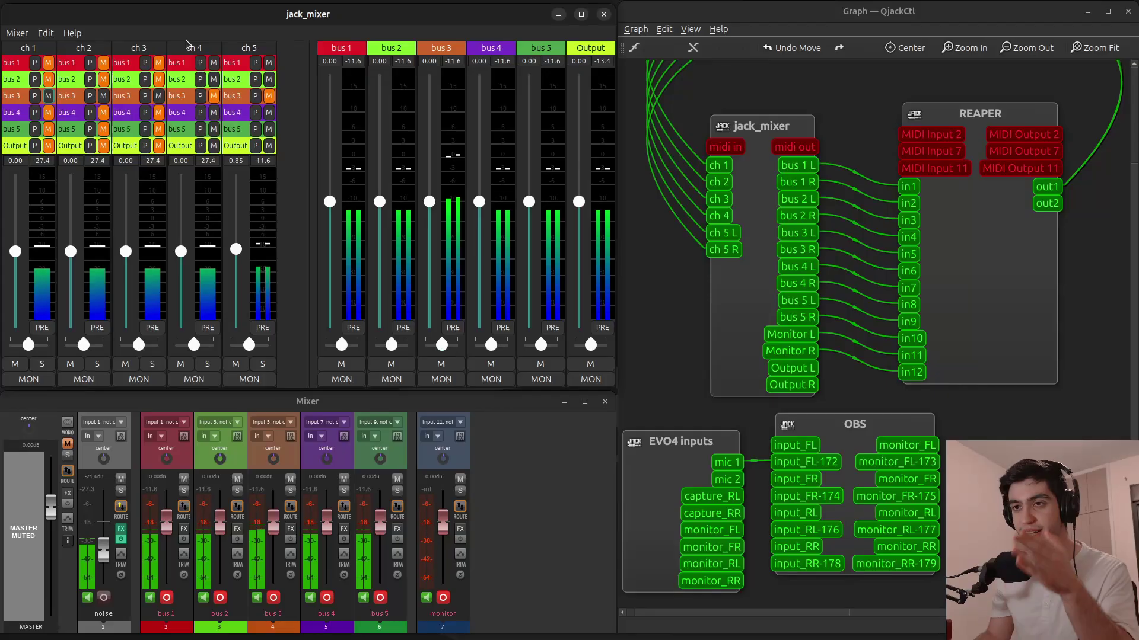
{"action": "left_click", "coordinate": [213, 145]}
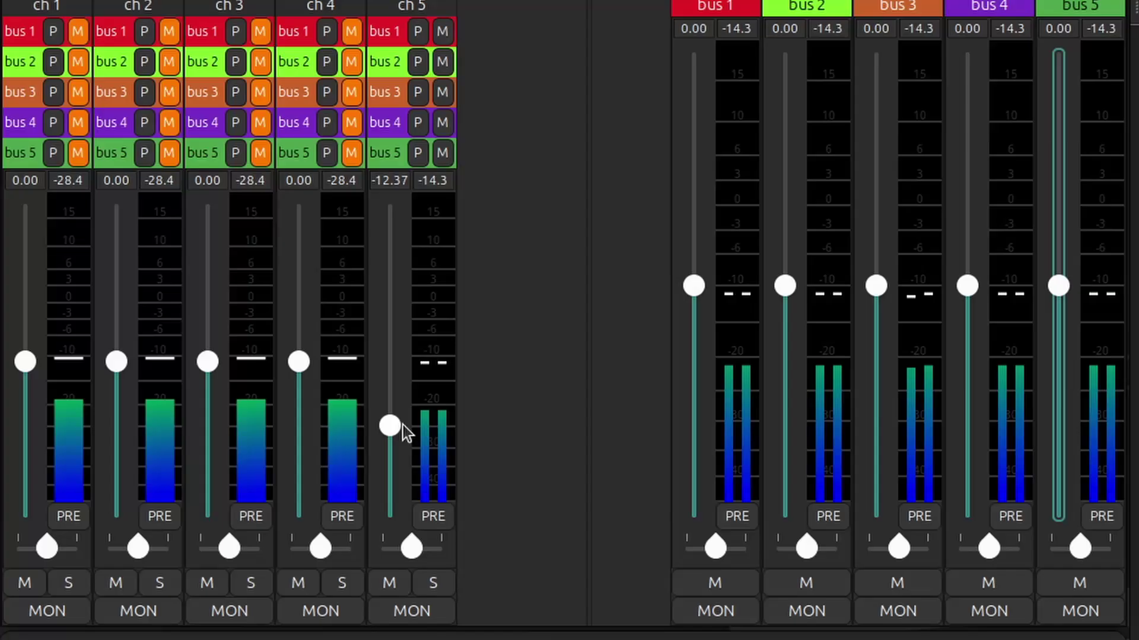
Step: Move ch 5's fader up and back down to about -6.94 dB
{"action": "left_click_drag", "start_coordinate": [244, 277], "coordinate": [249, 217]}
{"action": "left_click_drag", "start_coordinate": [410, 308], "coordinate": [412, 396]}
{"action": "mouse_move", "coordinate": [412, 548]}
{"action": "left_mouse_down"}
{"action": "mouse_move", "coordinate": [470, 557]}
{"action": "mouse_move", "coordinate": [317, 553]}
{"action": "mouse_move", "coordinate": [412, 548]}
{"action": "left_mouse_up"}
Step: Switch ch 5's meter to pre-fader, lower its fader to -inf, and return the meter to post-fader
{"action": "left_click", "coordinate": [442, 527]}
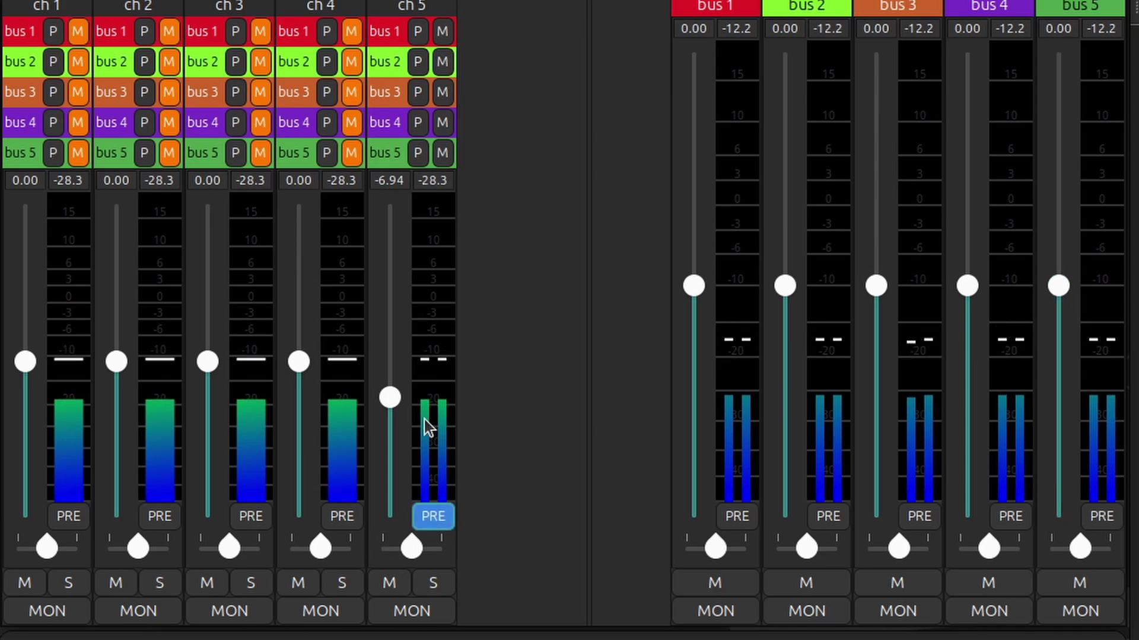
{"action": "left_click_drag", "start_coordinate": [395, 410], "coordinate": [409, 540]}
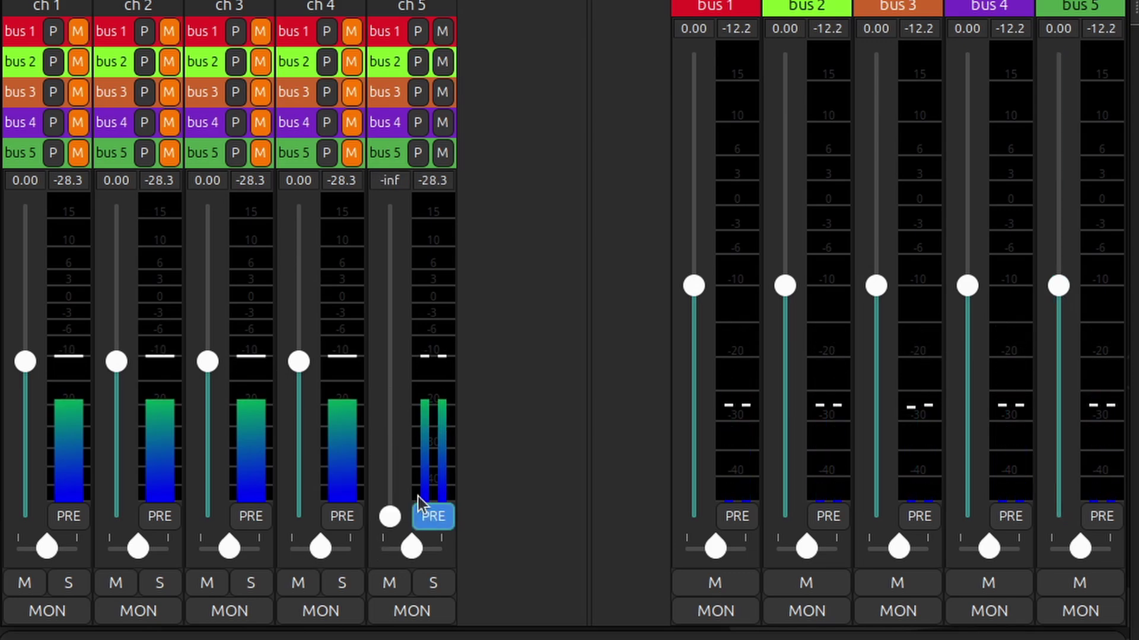
{"action": "left_click", "coordinate": [445, 514]}
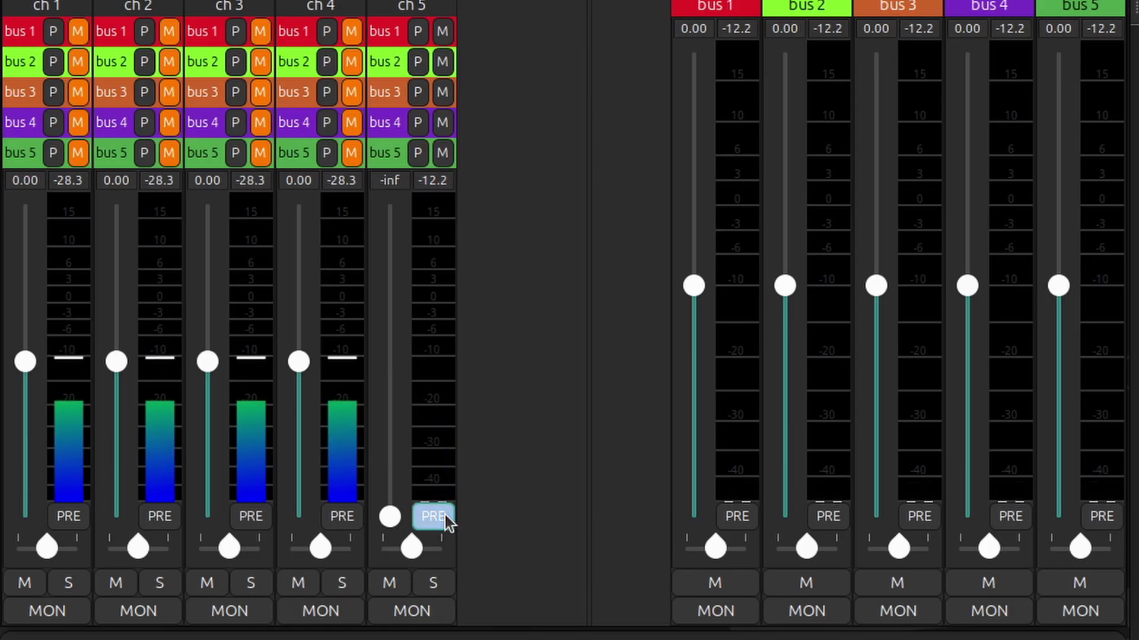
Step: Raise ch 5's fader to about 2.65 dB and try its mute and solo, leaving both off
{"action": "left_click_drag", "start_coordinate": [399, 506], "coordinate": [391, 344]}
{"action": "left_click", "coordinate": [390, 587]}
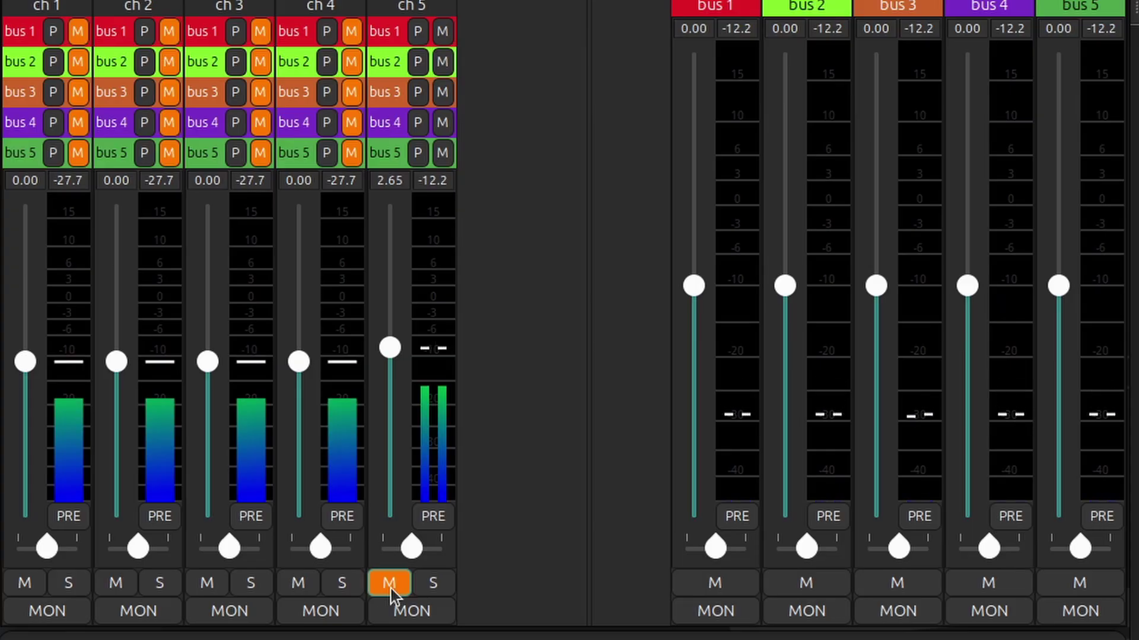
{"action": "left_click", "coordinate": [427, 578]}
{"action": "left_click", "coordinate": [403, 578]}
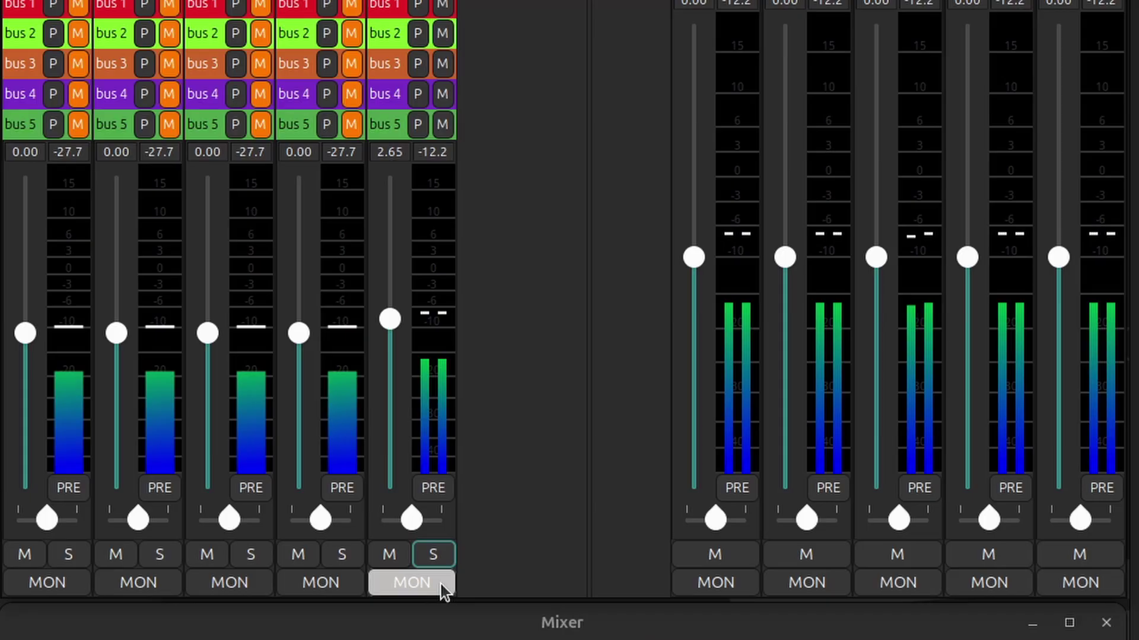
Step: Send ch 5 to the monitor and set the output faders of bus 1 to about -9.89 dB and bus 2 to about 2.67 dB
{"action": "left_click", "coordinate": [440, 585]}
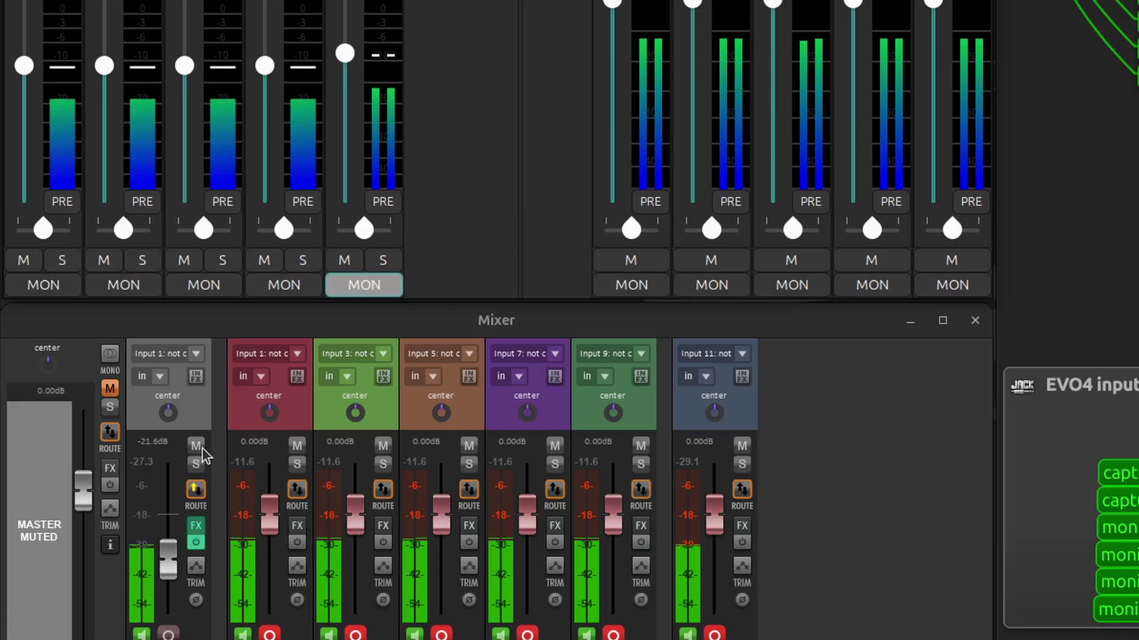
{"action": "left_click_drag", "start_coordinate": [612, 2], "coordinate": [624, 71]}
Step: Mute the output channels bus 1 through bus 5
{"action": "left_click", "coordinate": [631, 259]}
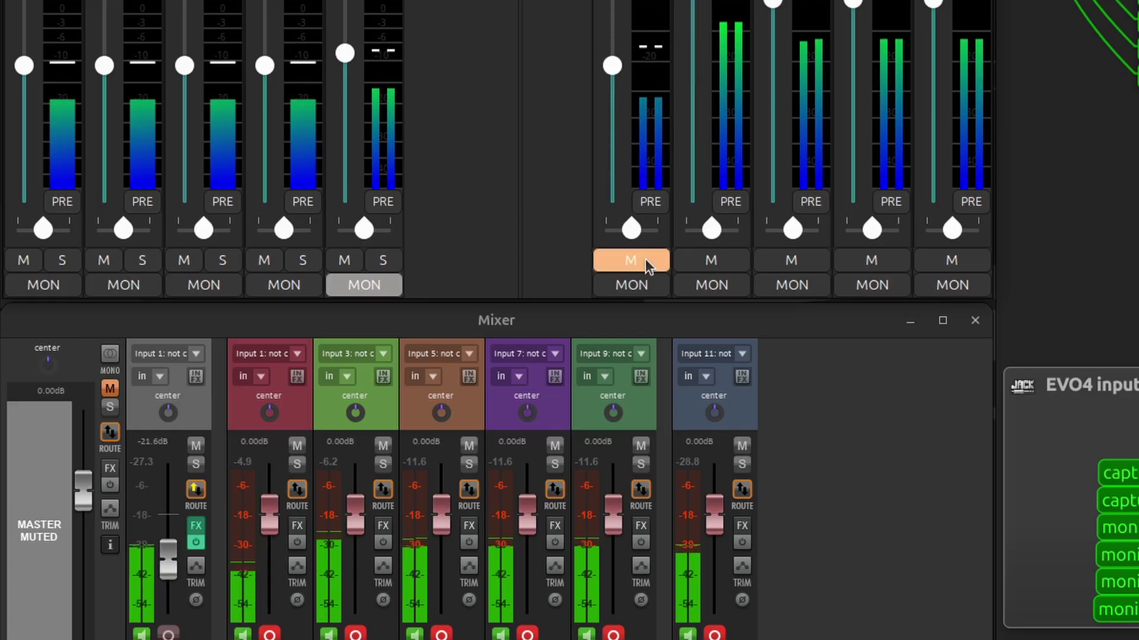
{"action": "left_click", "coordinate": [710, 261]}
{"action": "left_click", "coordinate": [791, 261]}
{"action": "left_click", "coordinate": [871, 261]}
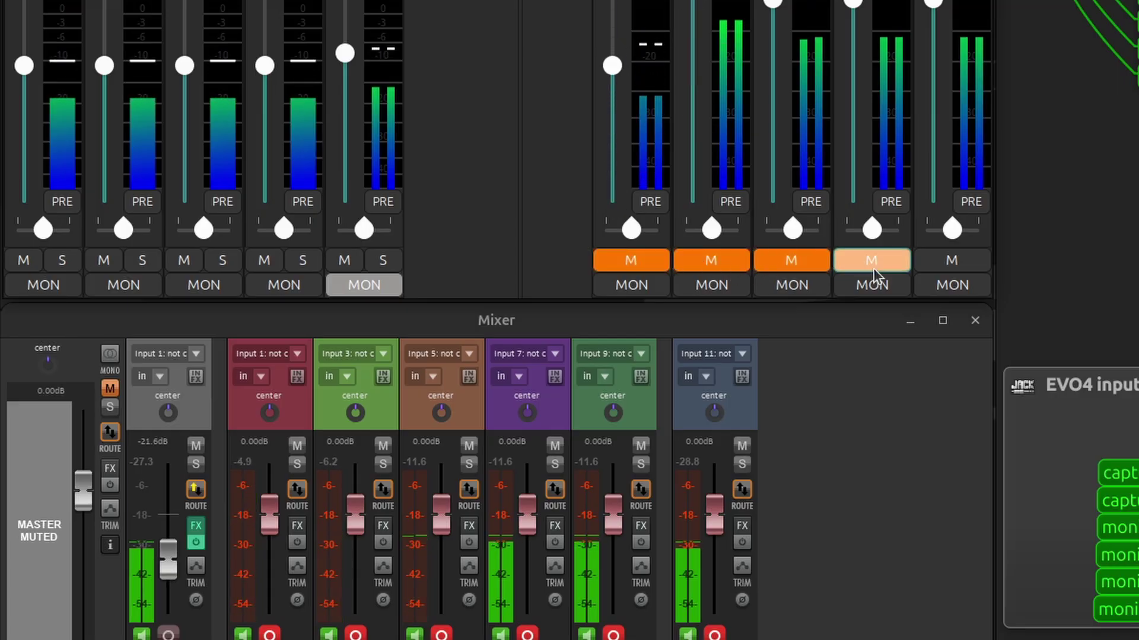
{"action": "left_click", "coordinate": [949, 260]}
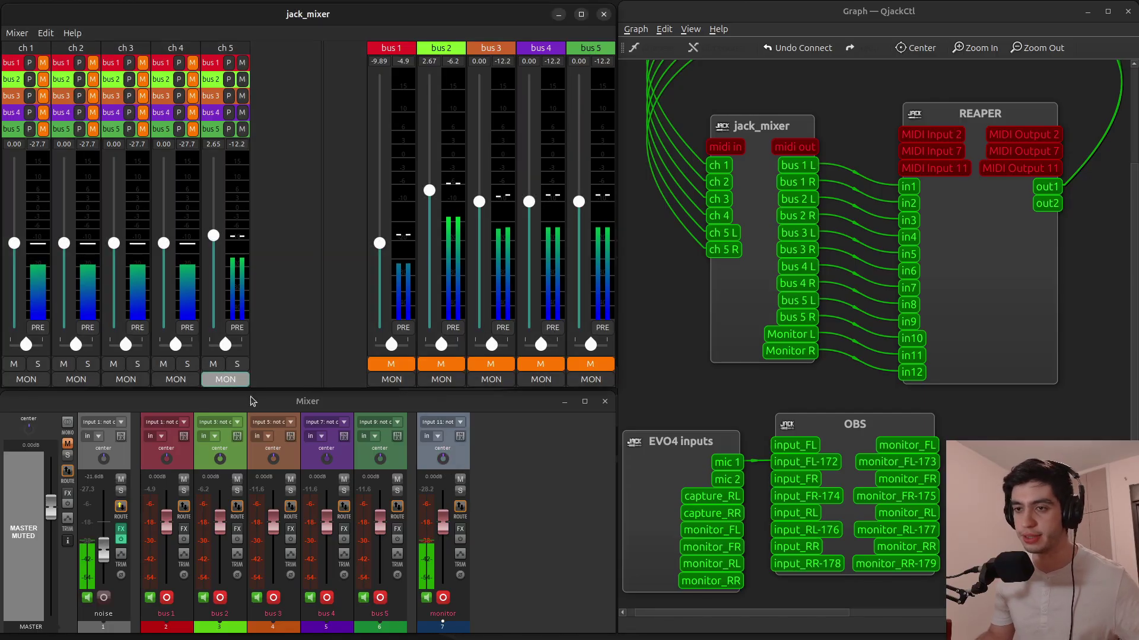
Step: Switch the monitored channel to ch 4, ch 5, ch 4 again, ch 3 and ch 2 in turn
{"action": "left_click", "coordinate": [180, 380]}
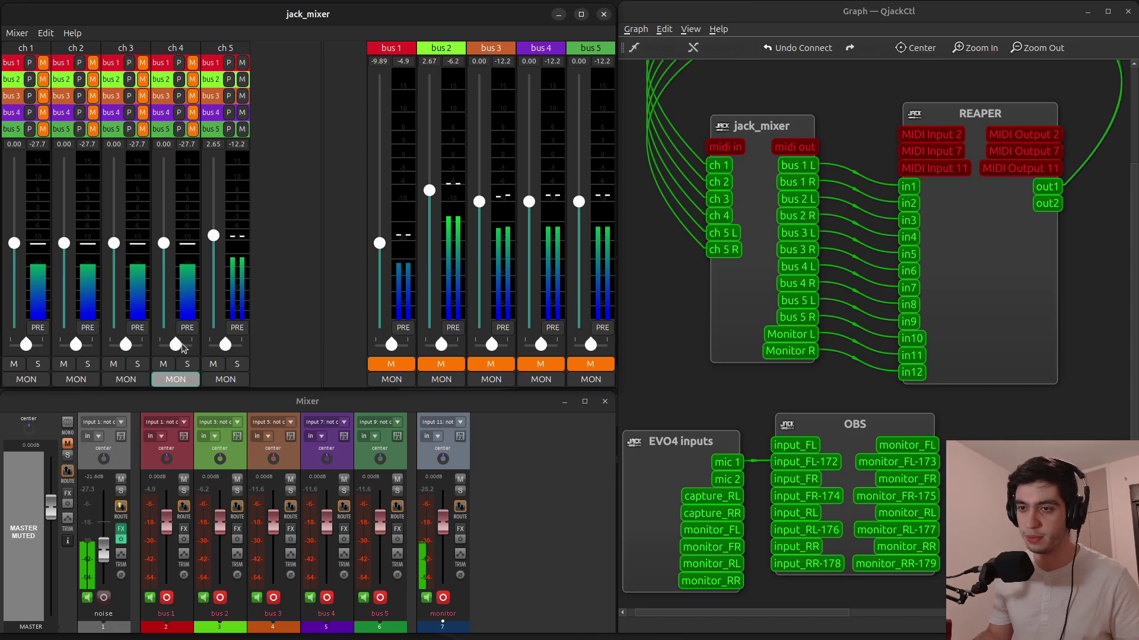
{"action": "mouse_move", "coordinate": [181, 345]}
{"action": "left_mouse_down"}
{"action": "mouse_move", "coordinate": [165, 346]}
{"action": "mouse_move", "coordinate": [195, 346]}
{"action": "mouse_move", "coordinate": [178, 346]}
{"action": "left_mouse_up"}
{"action": "left_click", "coordinate": [220, 379]}
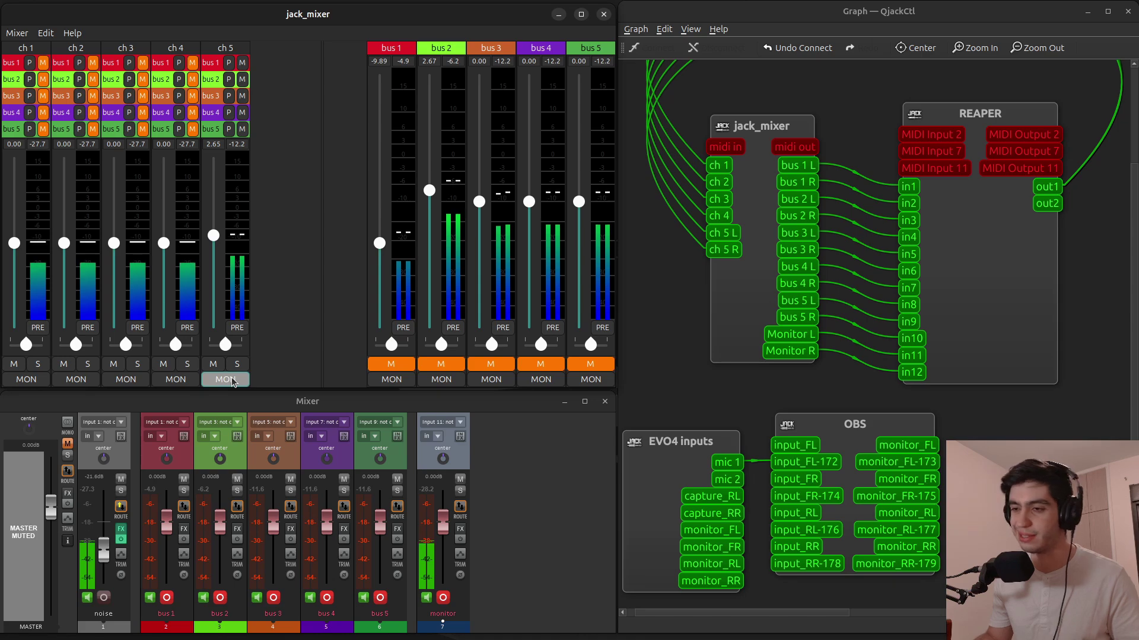
{"action": "left_click", "coordinate": [176, 380]}
{"action": "left_click", "coordinate": [126, 379]}
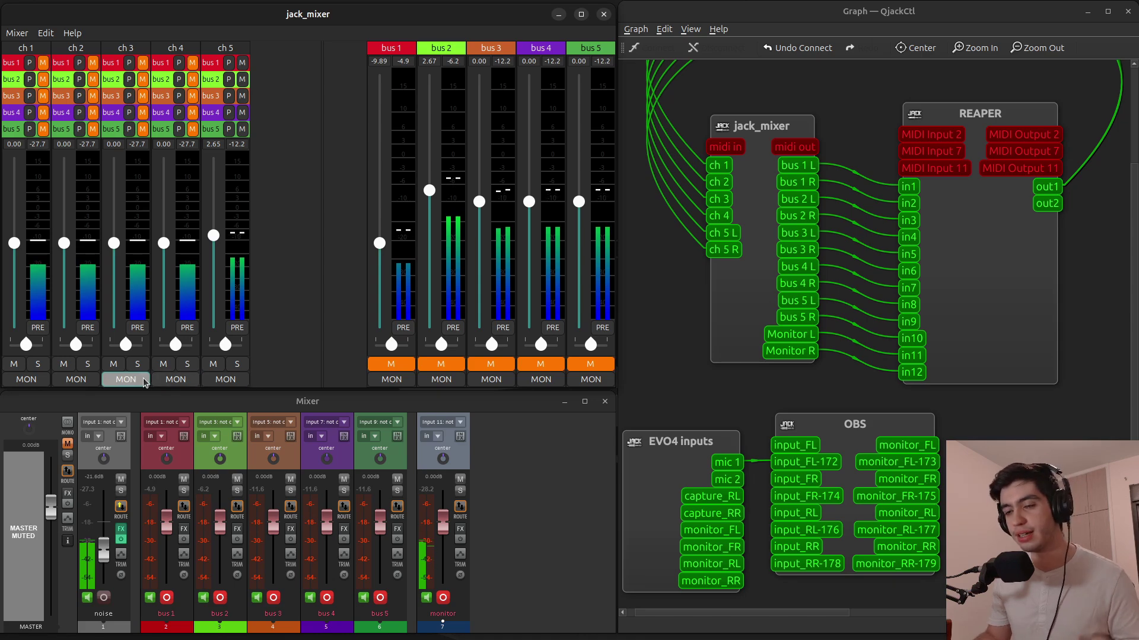
{"action": "left_click", "coordinate": [76, 381]}
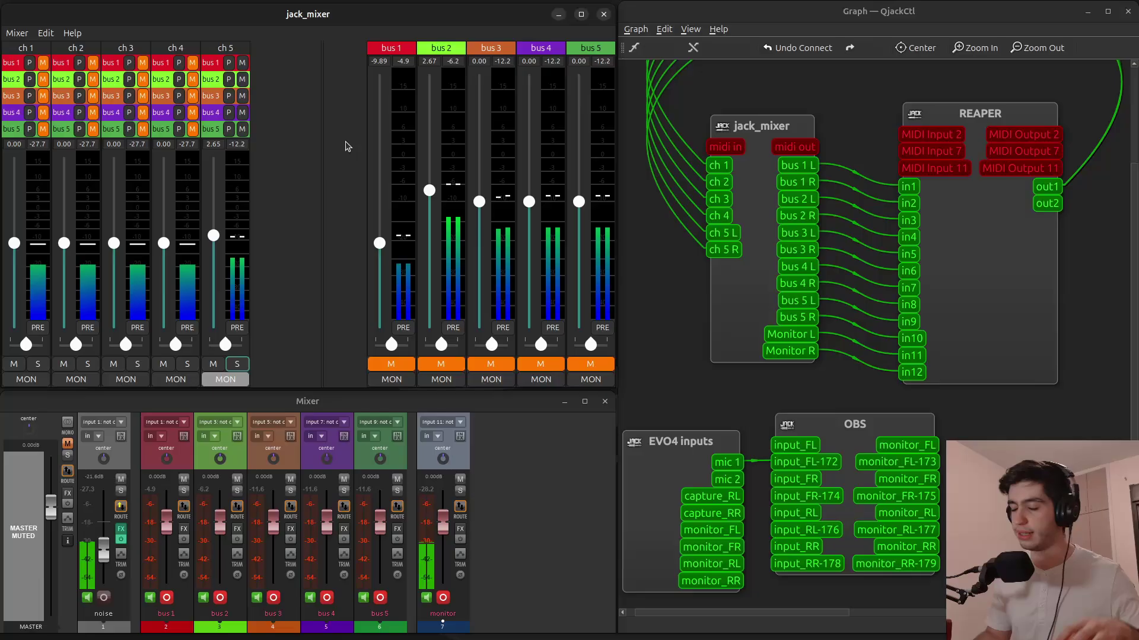
Step: Mute ch 5's send to bus 5 and enable the display of solo buttons in bus 5's channel properties
{"action": "left_click", "coordinate": [242, 129]}
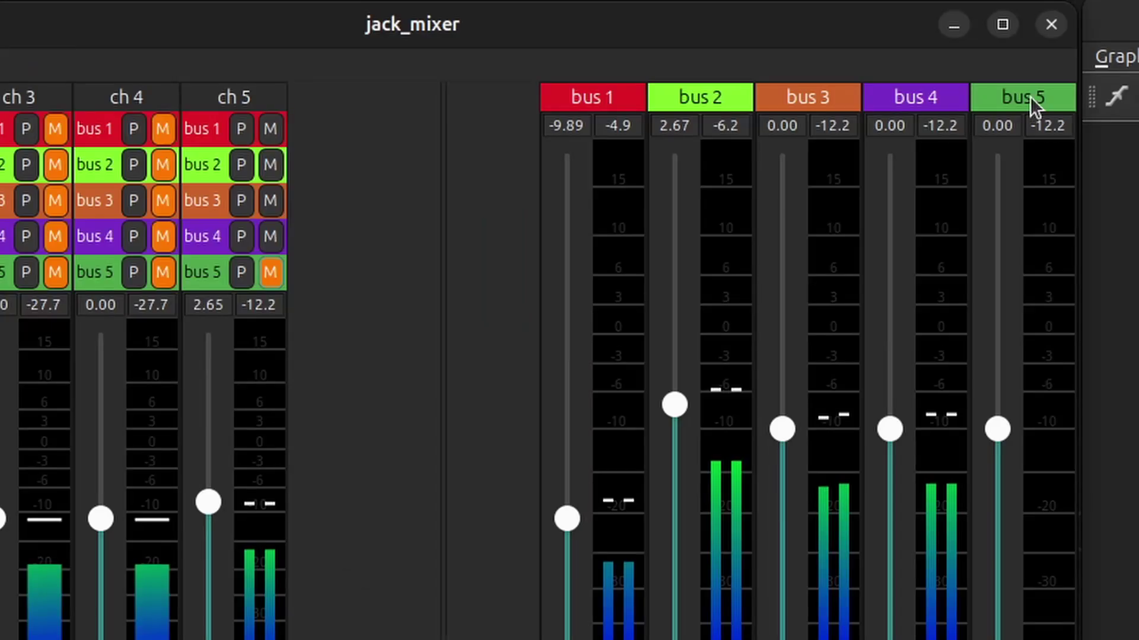
{"action": "double_click", "coordinate": [593, 47]}
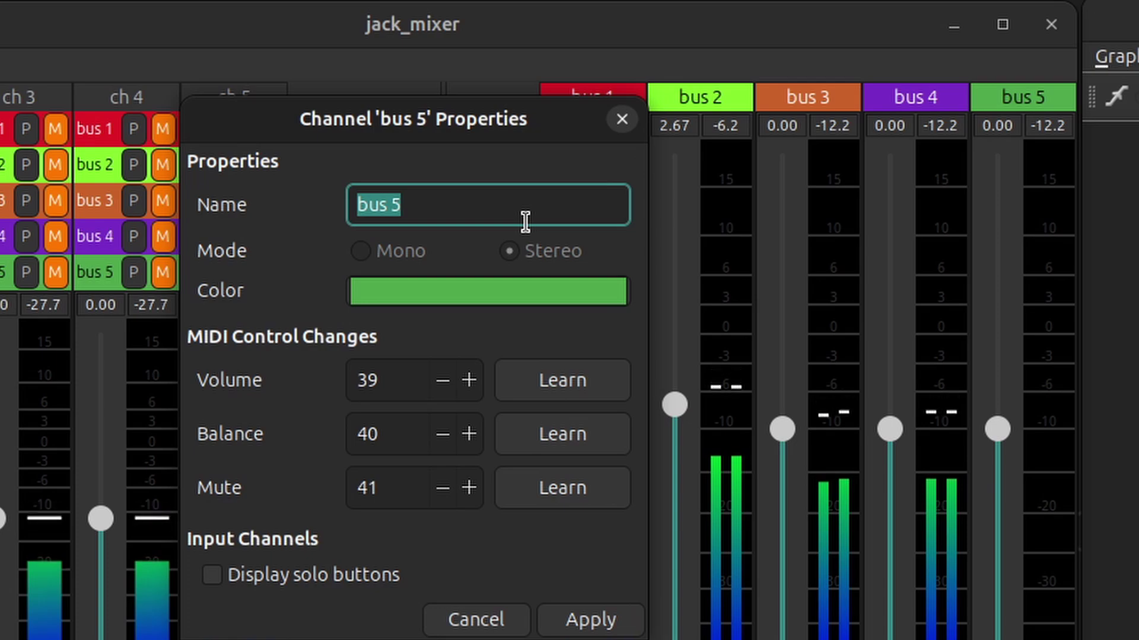
{"action": "left_click", "coordinate": [494, 206]}
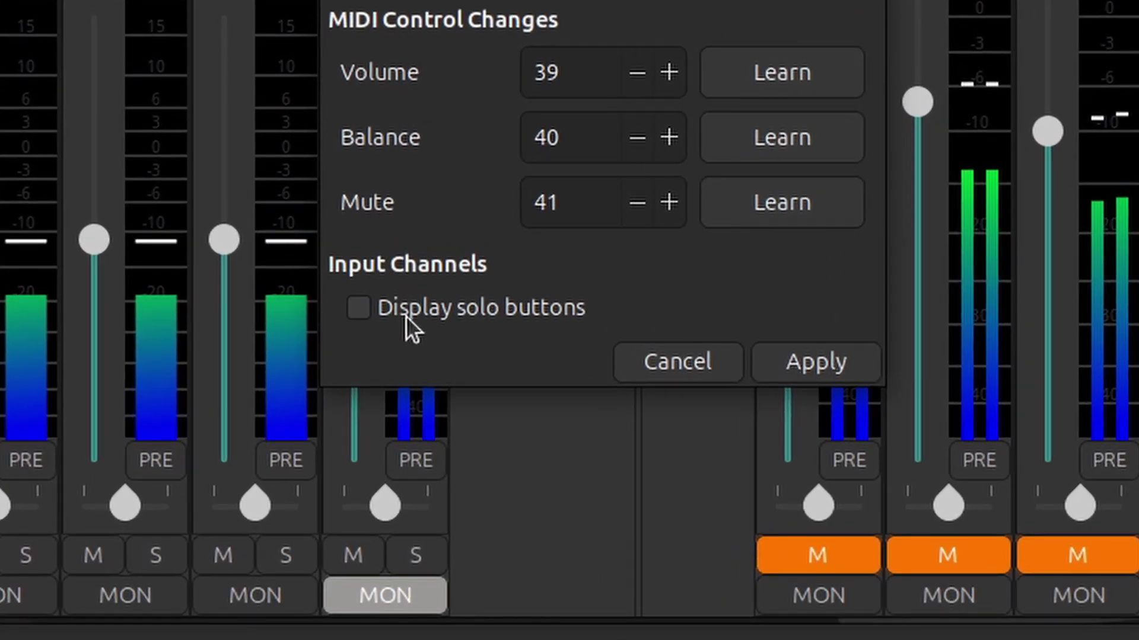
{"action": "left_click", "coordinate": [378, 313]}
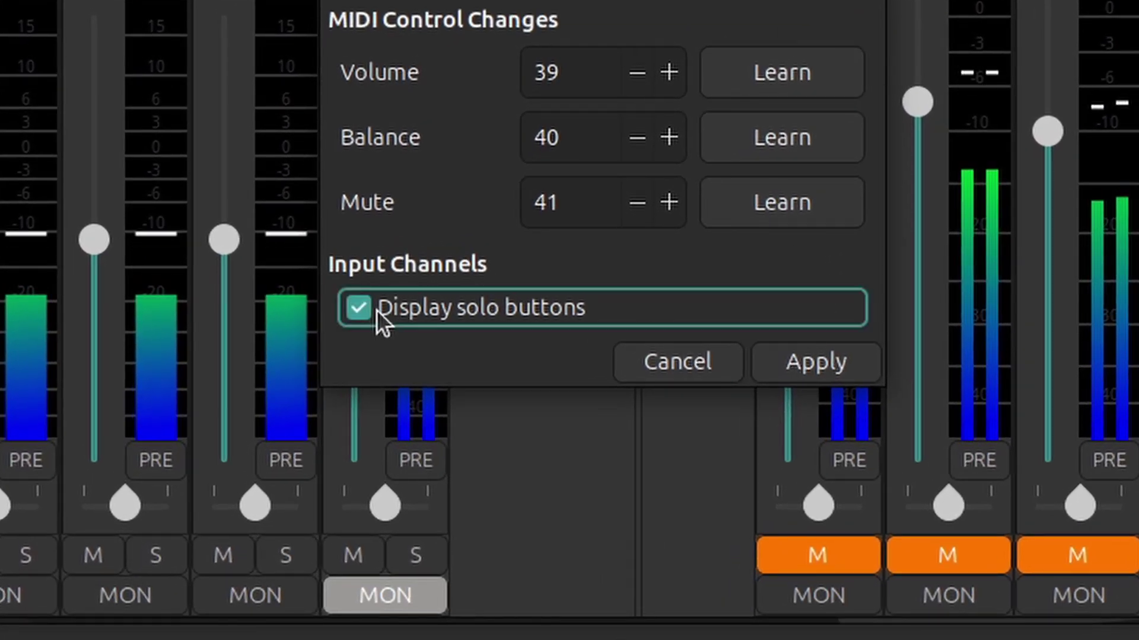
{"action": "left_click", "coordinate": [809, 362]}
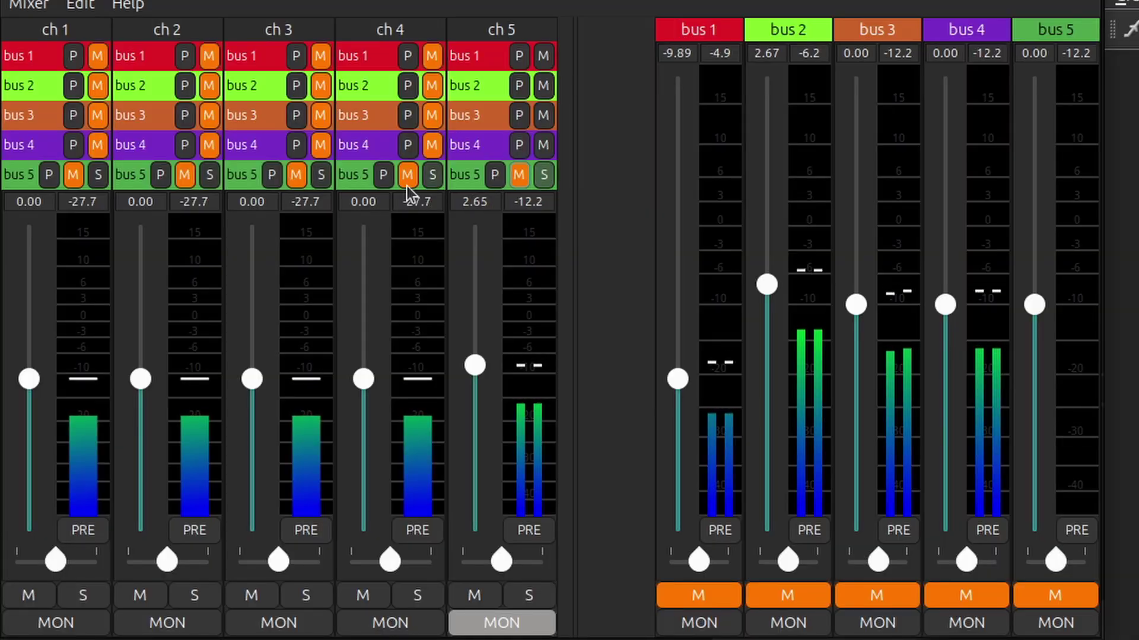
Step: Solo ch 1's send to bus 5
{"action": "left_click", "coordinate": [94, 178]}
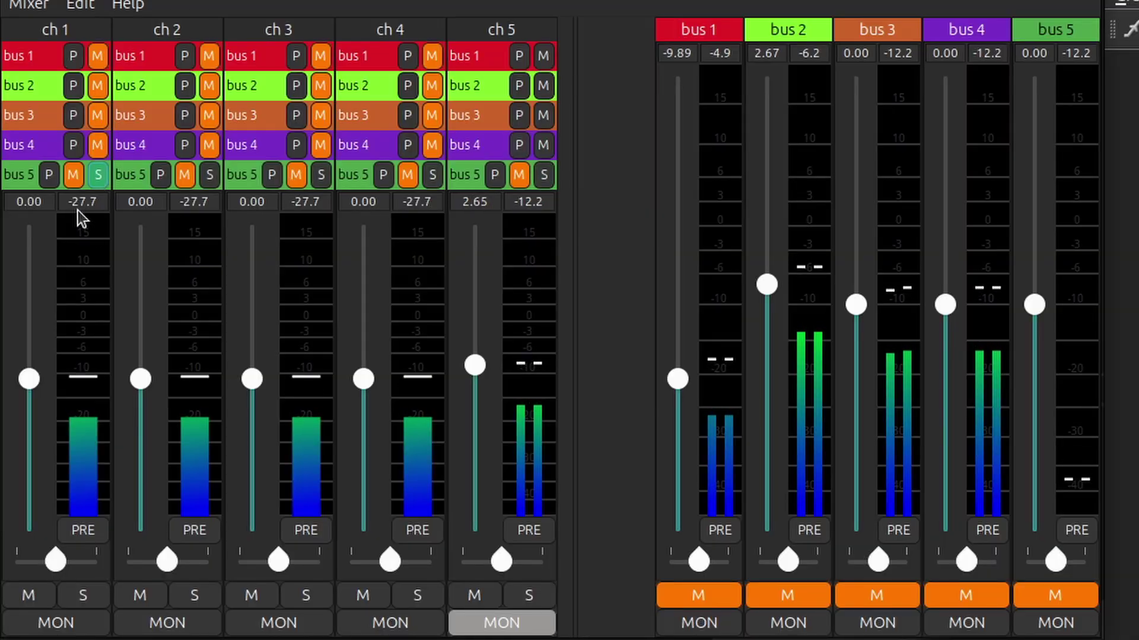
Step: Unmute the input channels' sends to bus 5 and lower ch 1's fader to -inf
{"action": "left_click", "coordinate": [72, 177]}
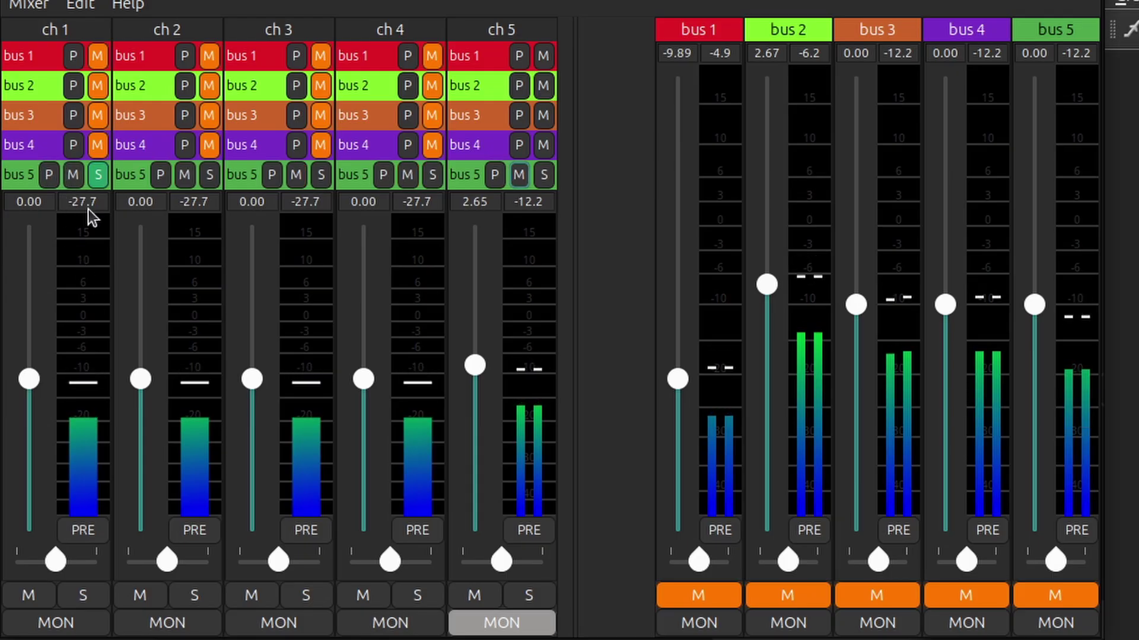
{"action": "left_click_drag", "start_coordinate": [29, 379], "coordinate": [56, 596]}
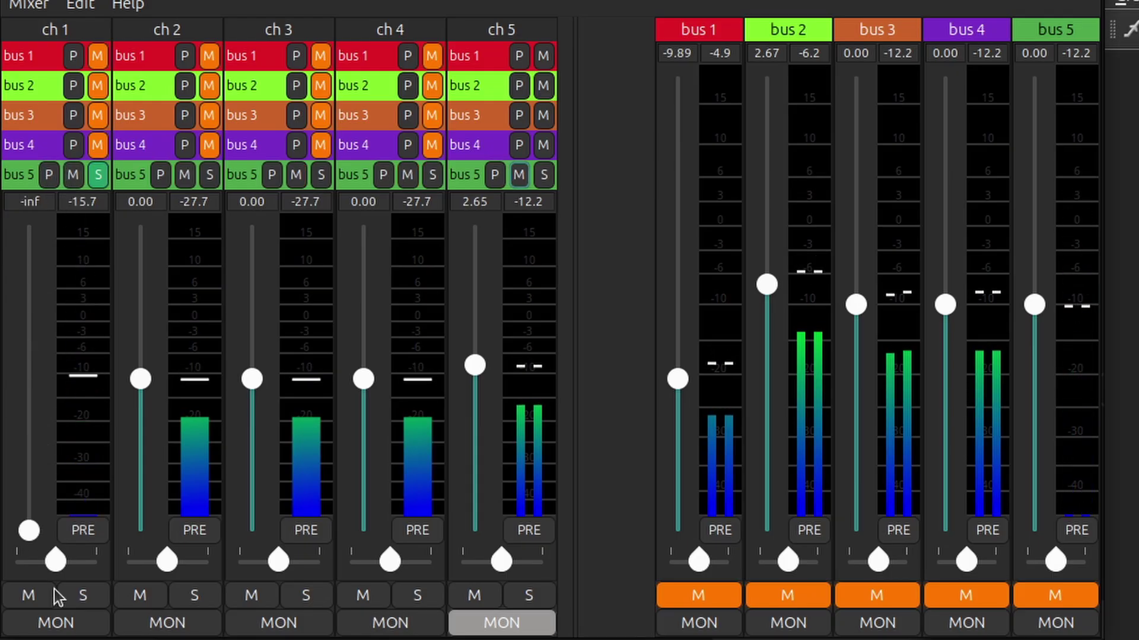
{"action": "left_click_drag", "start_coordinate": [29, 531], "coordinate": [55, 599]}
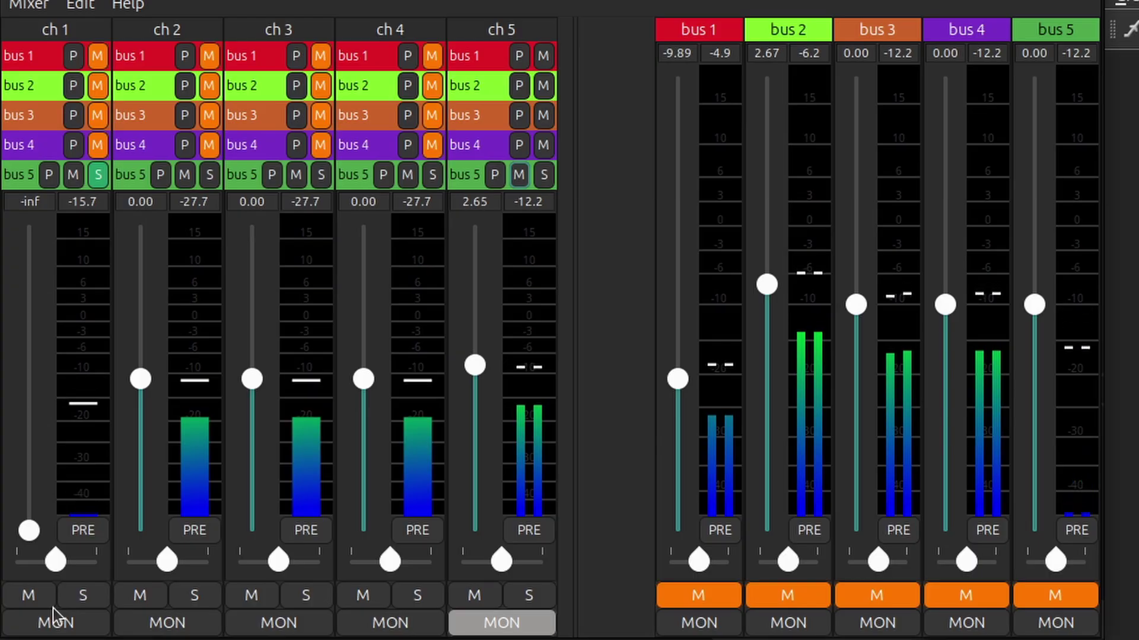
Step: Solo ch 3's send to bus 5 instead of ch 1's, and raise the faders of ch 3 to about 15.25 and ch 1 to about 2.96
{"action": "left_click", "coordinate": [96, 177]}
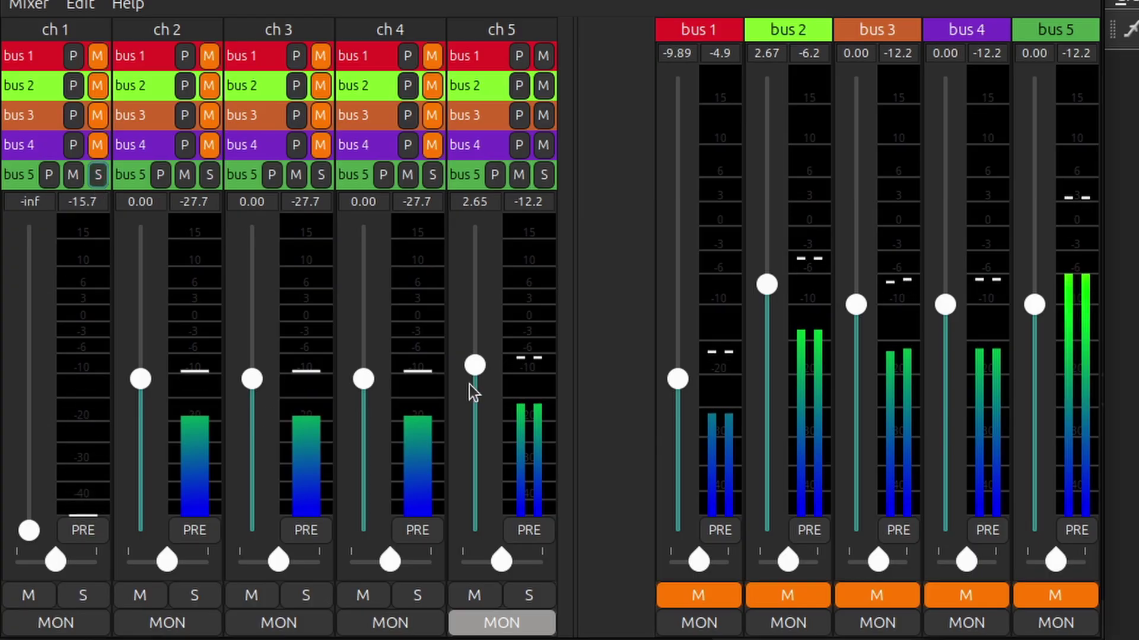
{"action": "left_click", "coordinate": [321, 174]}
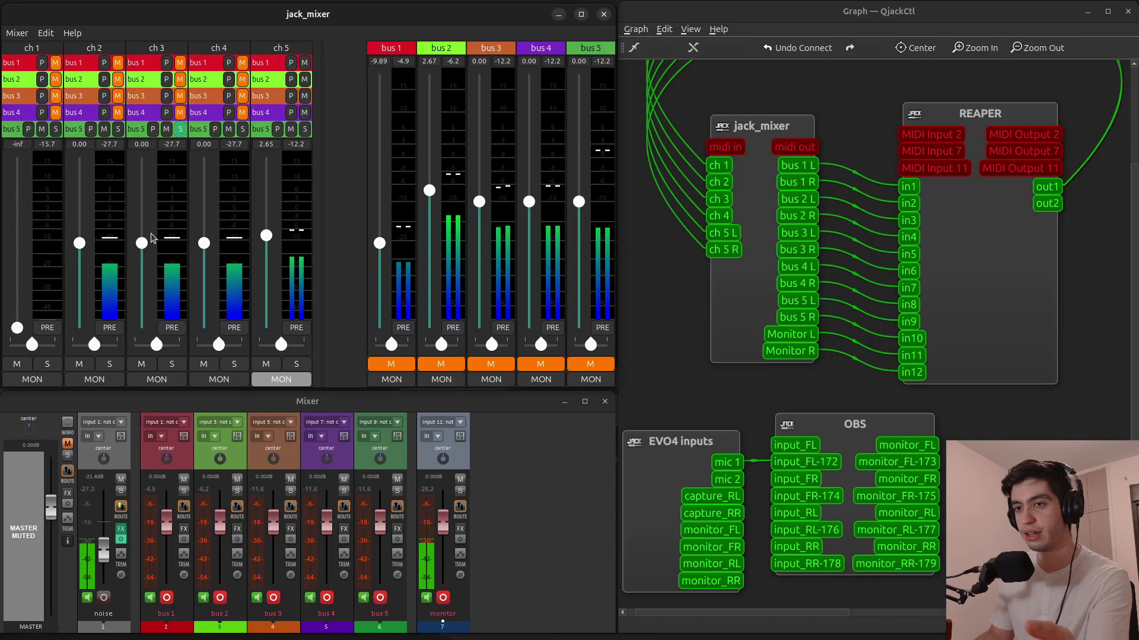
{"action": "left_click_drag", "start_coordinate": [142, 243], "coordinate": [142, 201]}
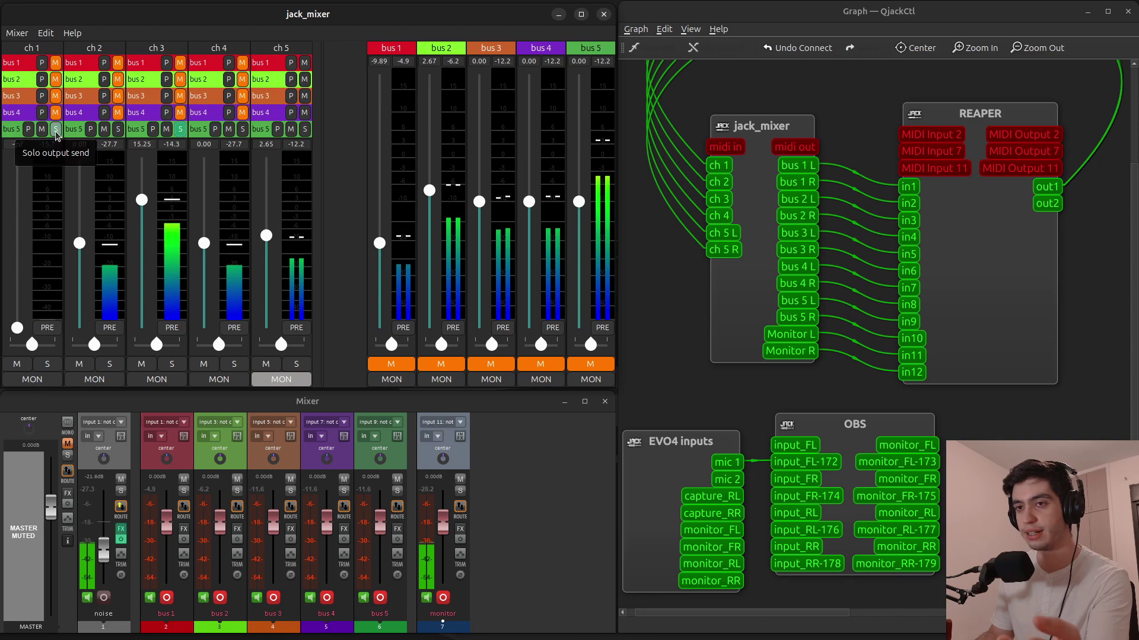
{"action": "left_click_drag", "start_coordinate": [16, 325], "coordinate": [43, 225]}
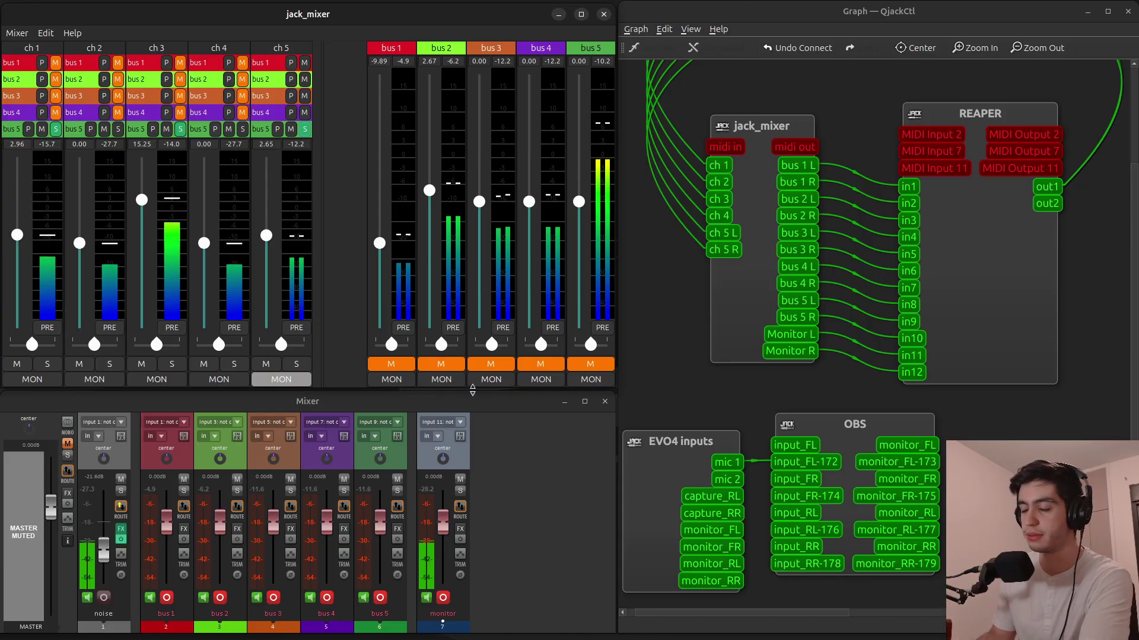
Step: Switch the monitored channel to bus 5, bus 3 and ch 4 in turn, and mute ch 4
{"action": "left_click", "coordinate": [581, 384]}
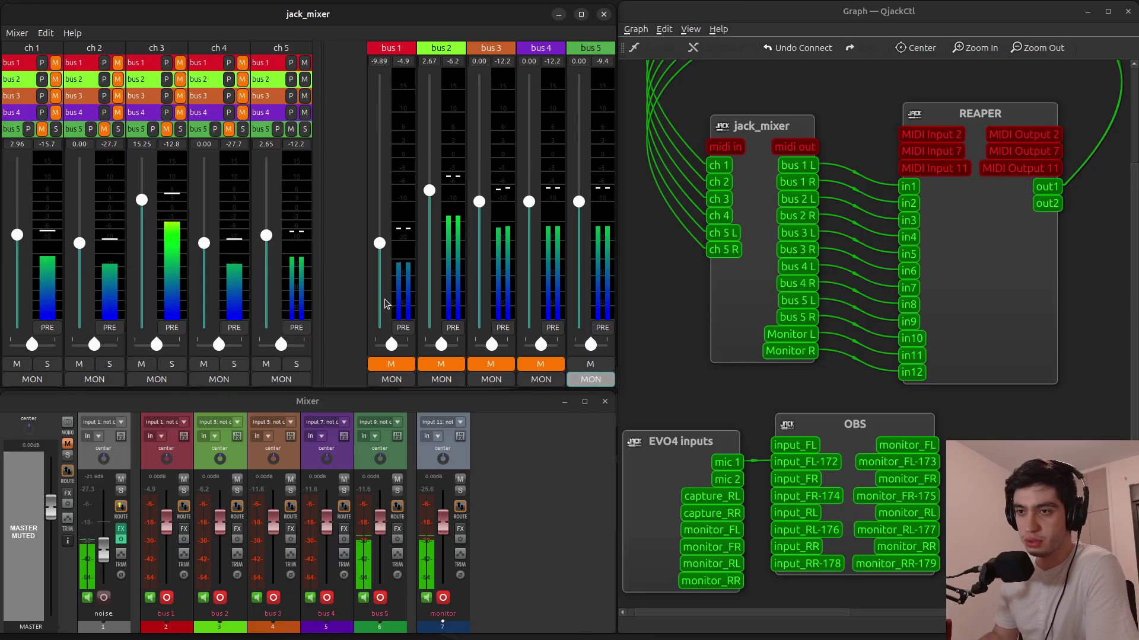
{"action": "left_click", "coordinate": [492, 384]}
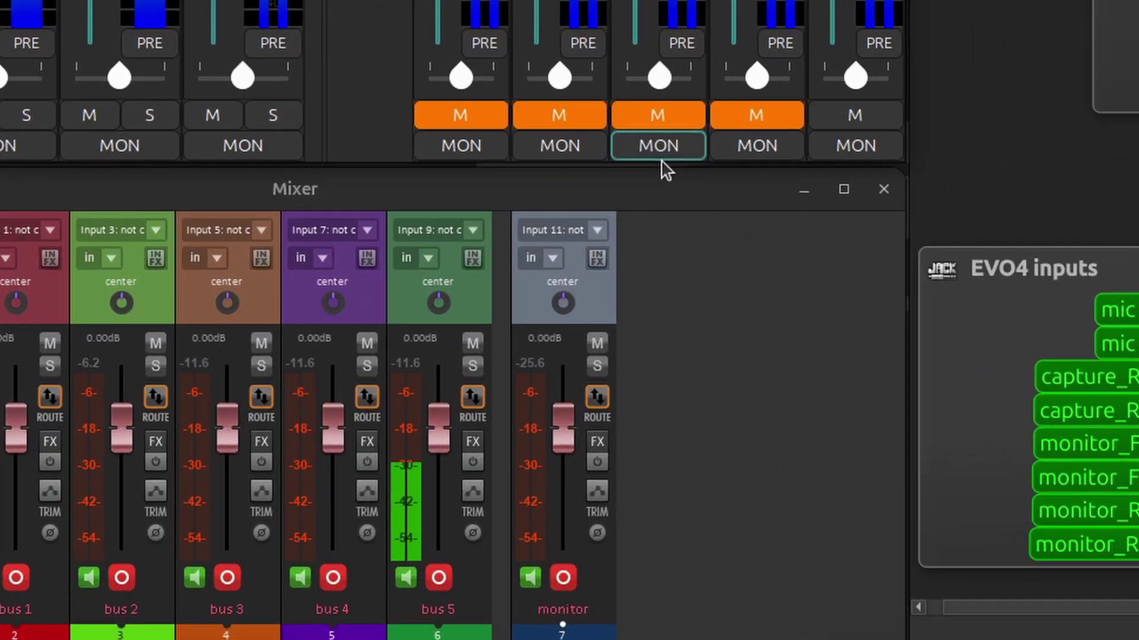
{"action": "left_click", "coordinate": [568, 271]}
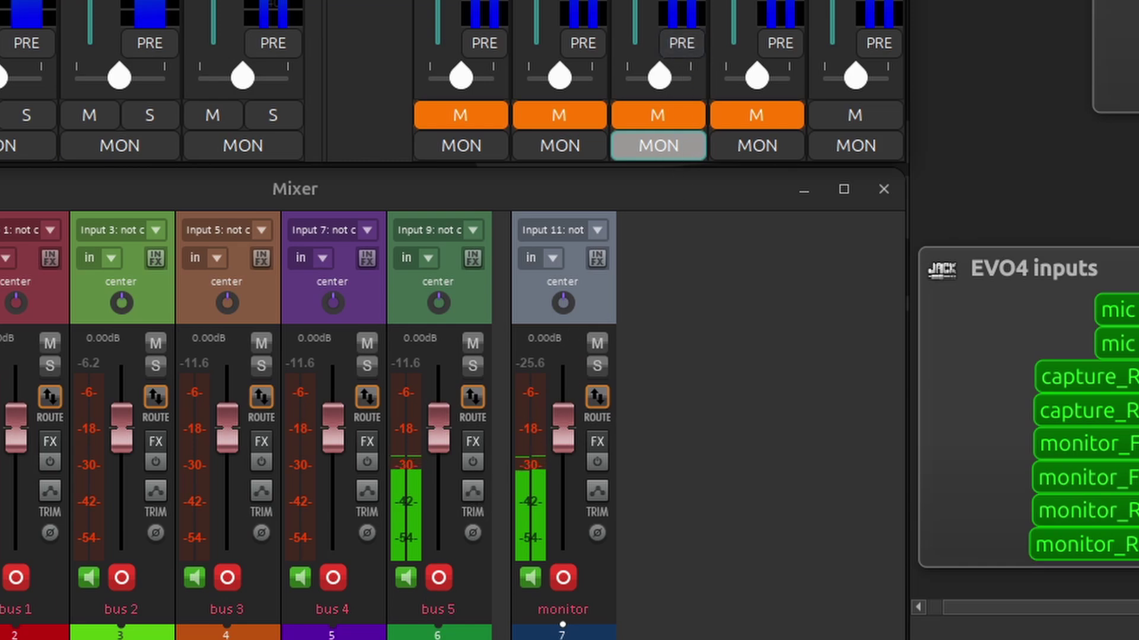
{"action": "left_click", "coordinate": [98, 140]}
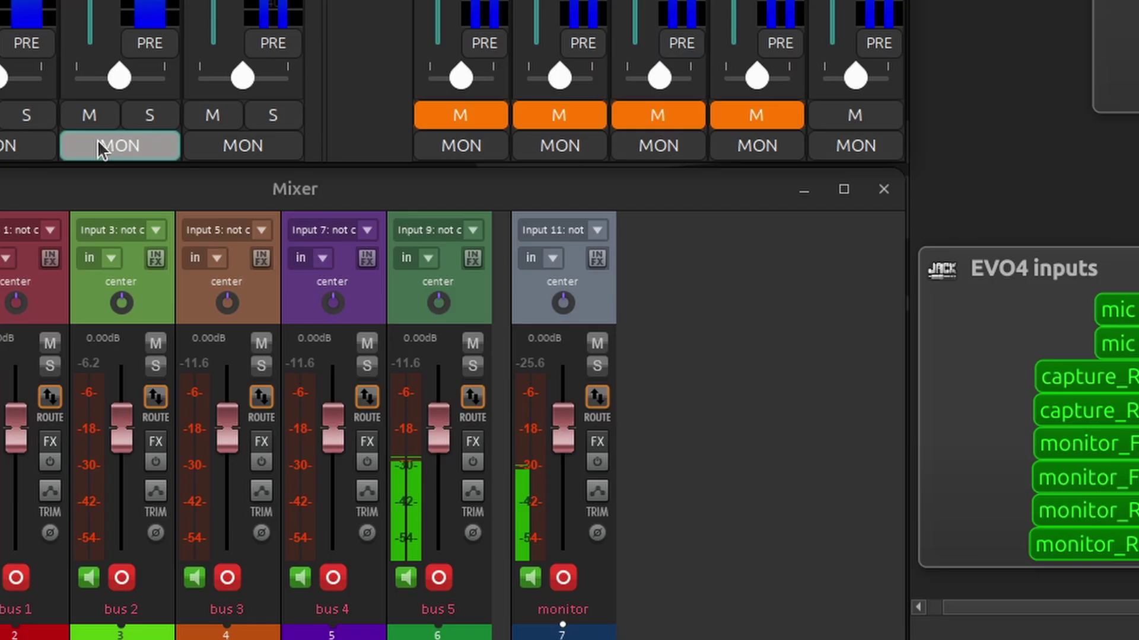
{"action": "left_click", "coordinate": [97, 119]}
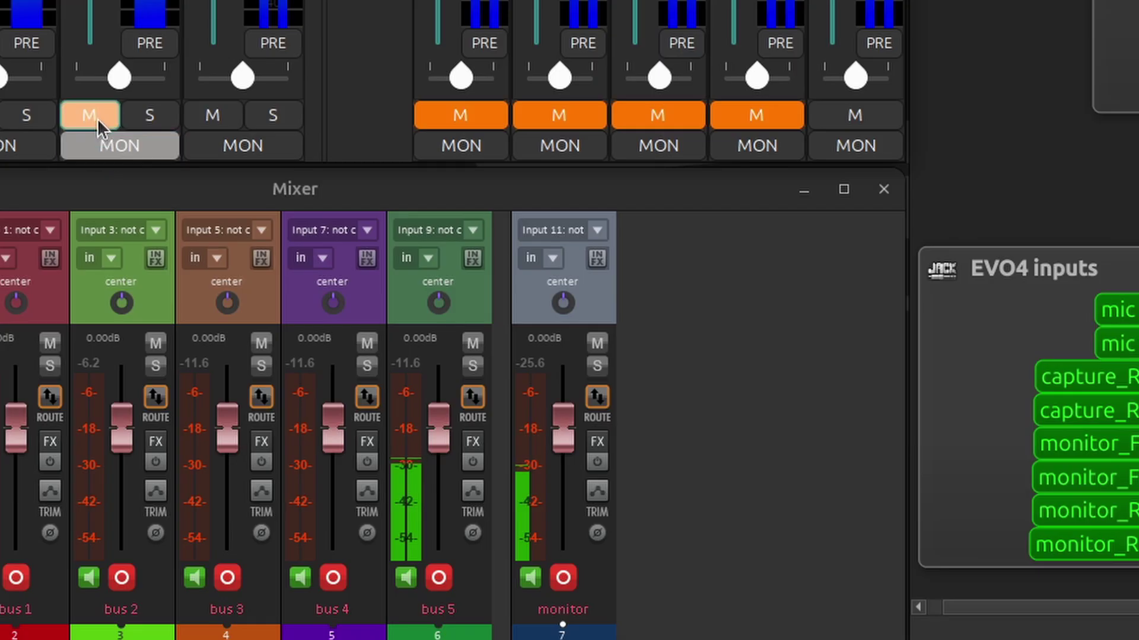
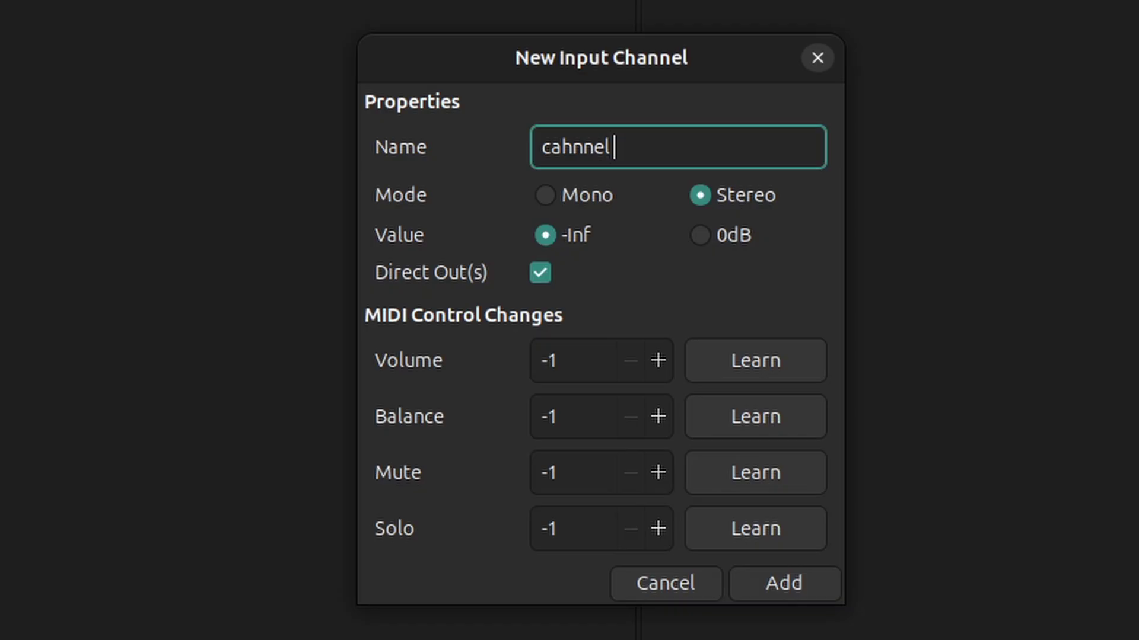
Step: Name the new input channel piano, set its mode to Mono with value -Inf and direct out enabled, and add it
{"action": "key", "text": "BackSpace"}
{"action": "key", "text": "BackSpace"}
{"action": "key", "text": "BackSpace"}
{"action": "key", "text": "BackSpace"}
{"action": "key", "text": "BackSpace"}
{"action": "key", "text": "BackSpace"}
{"action": "key", "text": "BackSpace"}
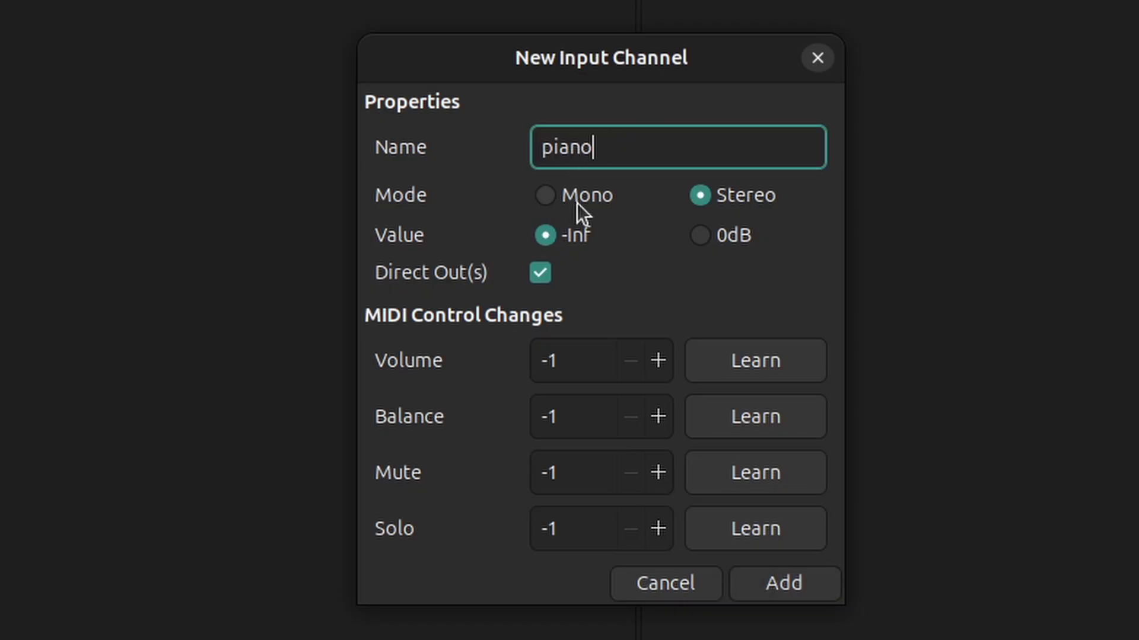
{"action": "left_click", "coordinate": [596, 201]}
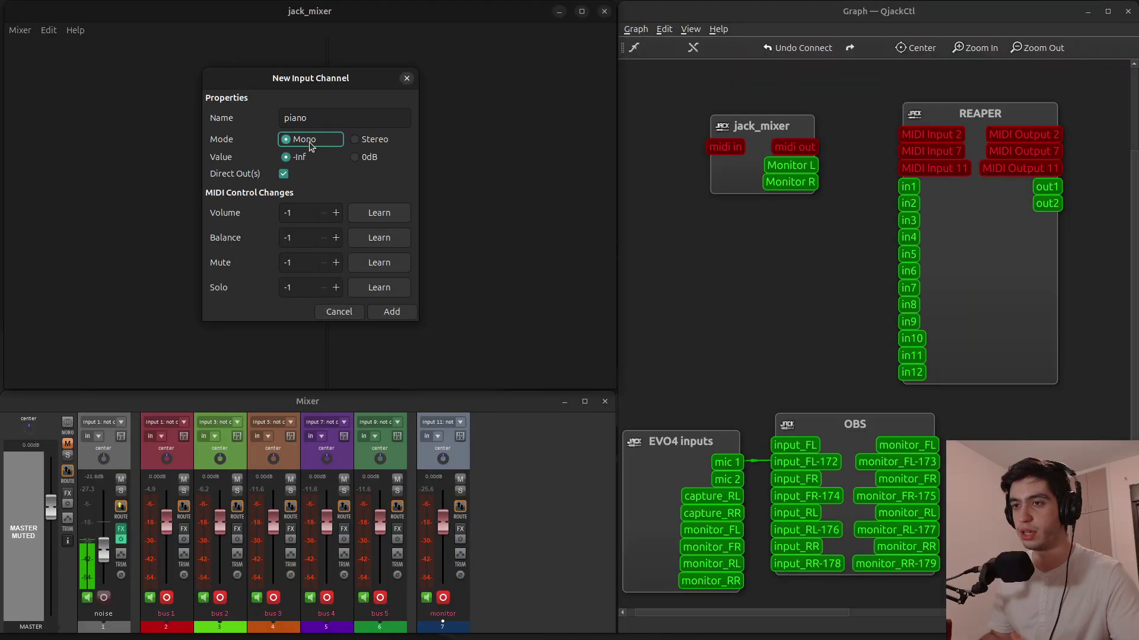
{"action": "left_click", "coordinate": [391, 311]}
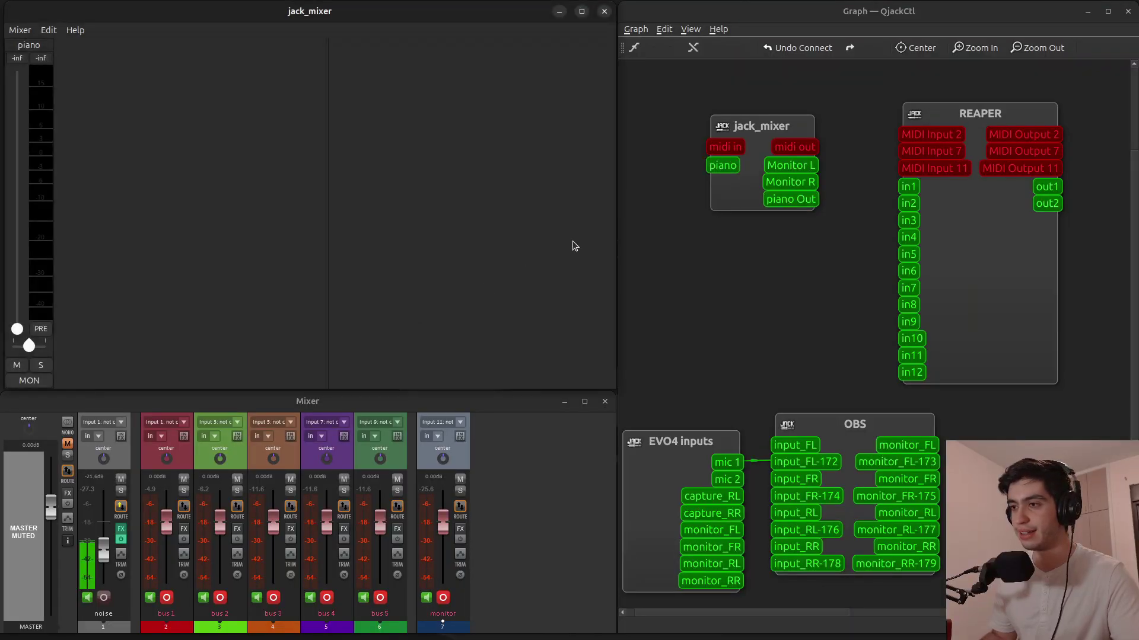
{"action": "left_click", "coordinate": [722, 166]}
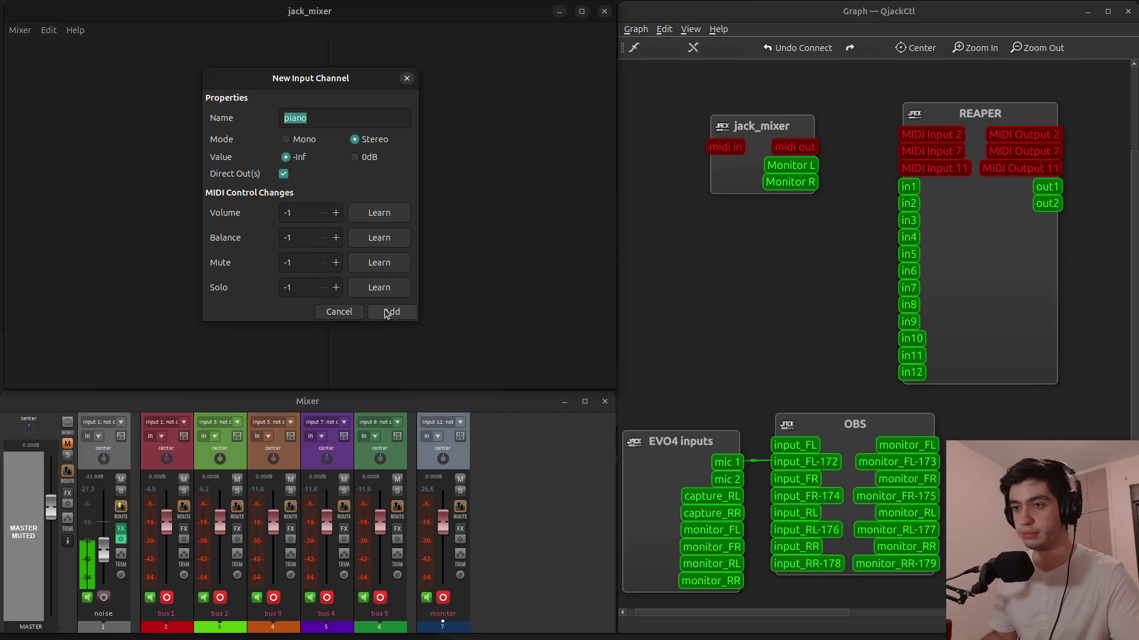
Step: Add the piano input channel in Stereo mode and point out its left and right input ports in the graph
{"action": "left_click", "coordinate": [392, 312]}
{"action": "left_click", "coordinate": [712, 171]}
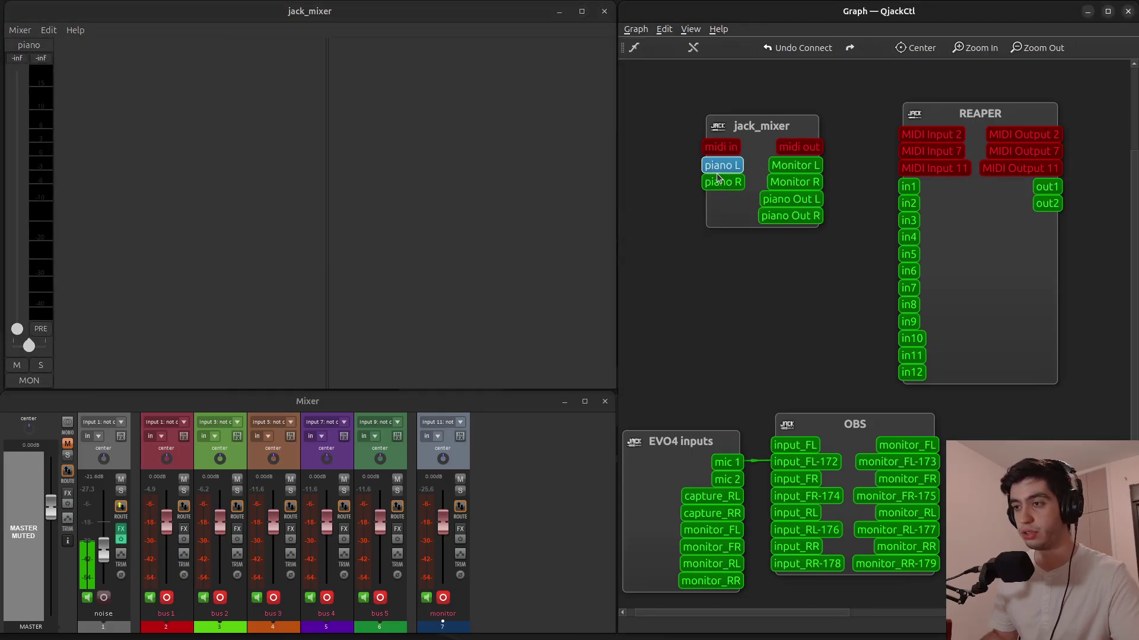
{"action": "left_click", "coordinate": [719, 184]}
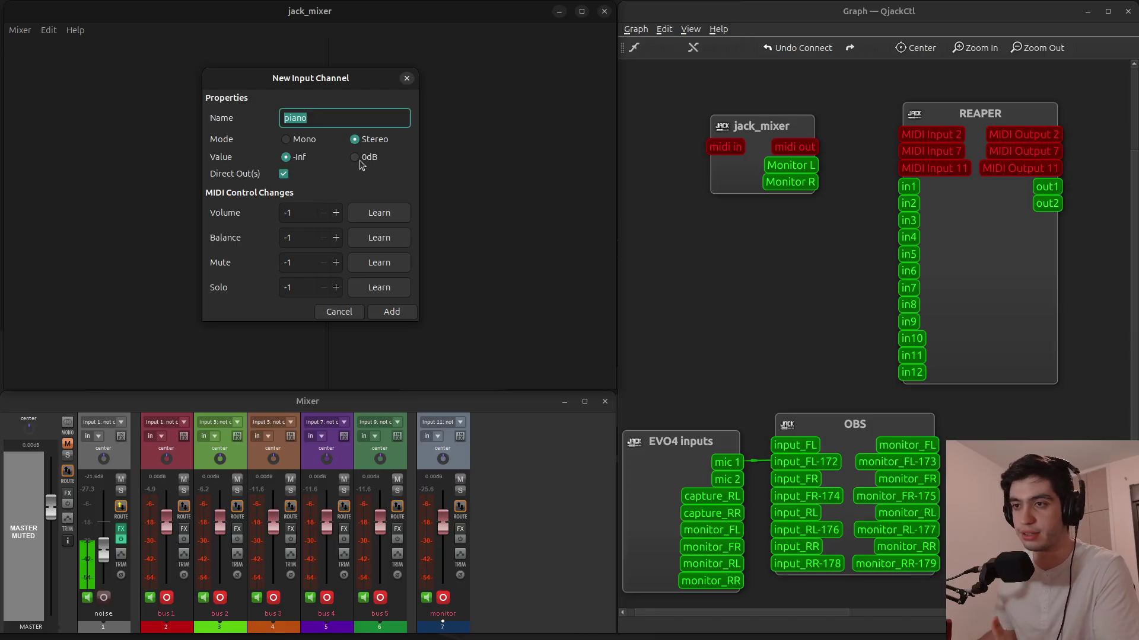
Step: Add the stereo input channels piano at 0dB and piano 1 at -Inf, and lower piano's fader to -inf
{"action": "left_click", "coordinate": [389, 312]}
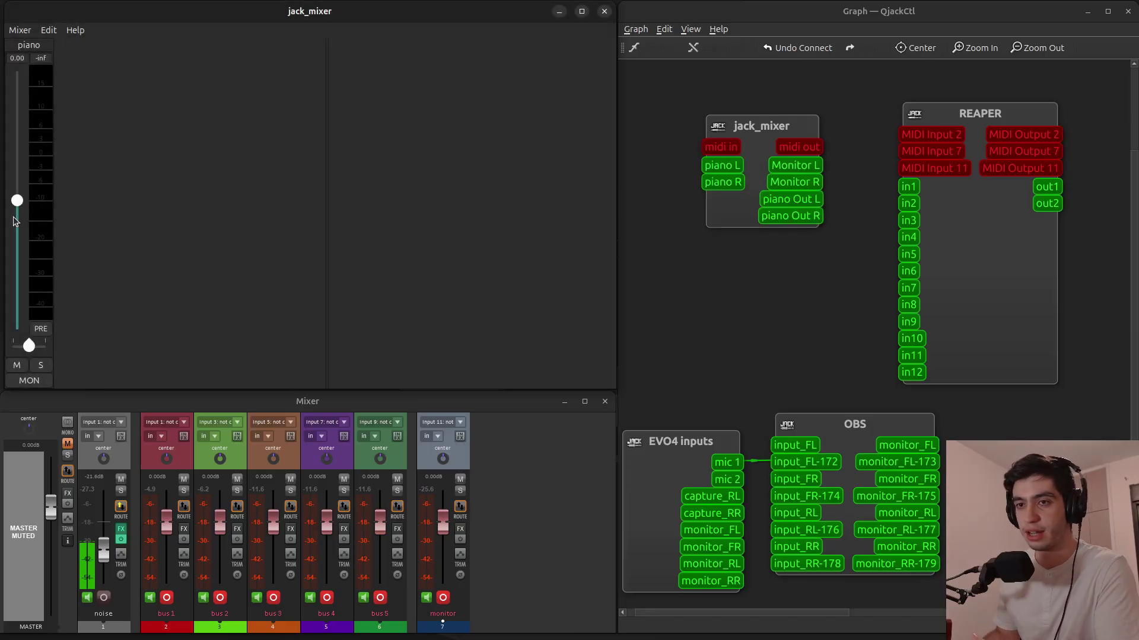
{"action": "key", "text": "ctrl+n"}
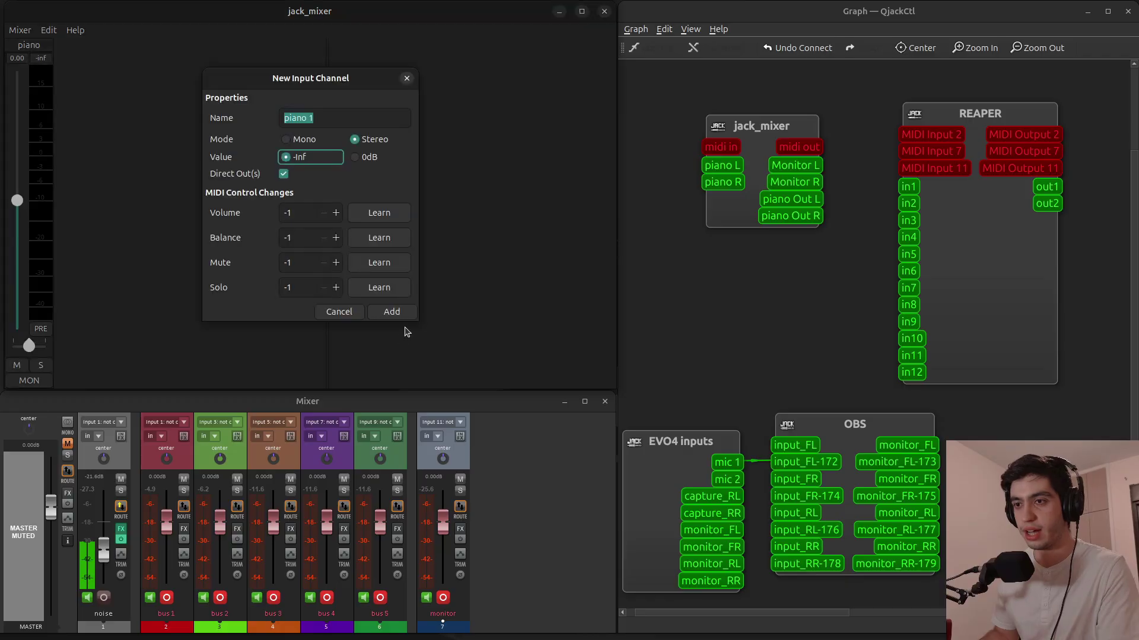
{"action": "left_click", "coordinate": [382, 312]}
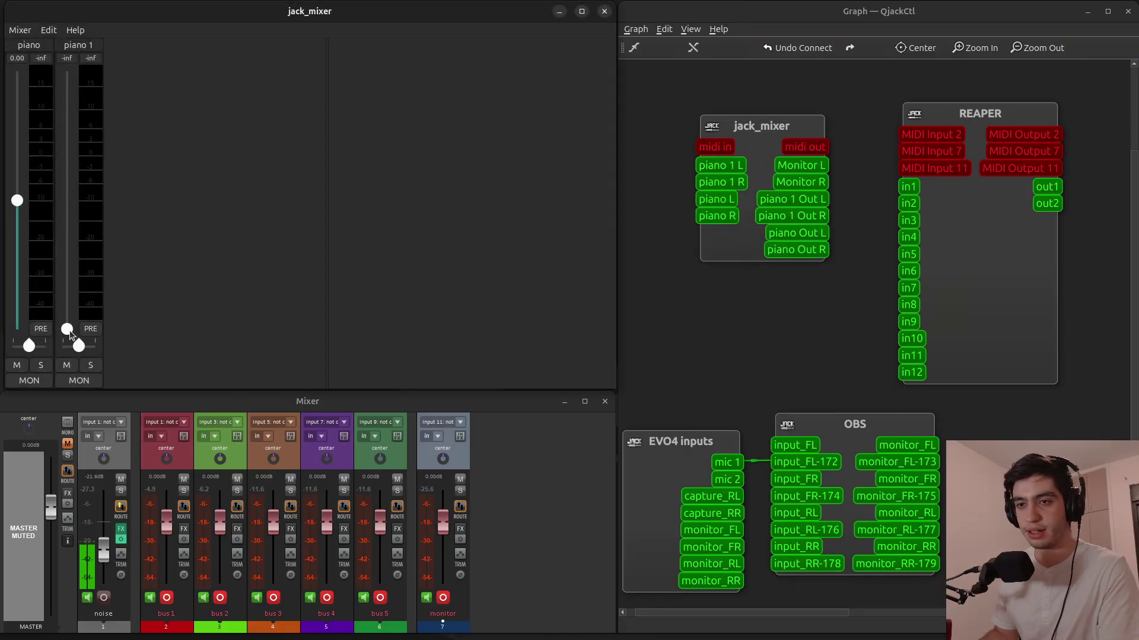
{"action": "left_click", "coordinate": [18, 238]}
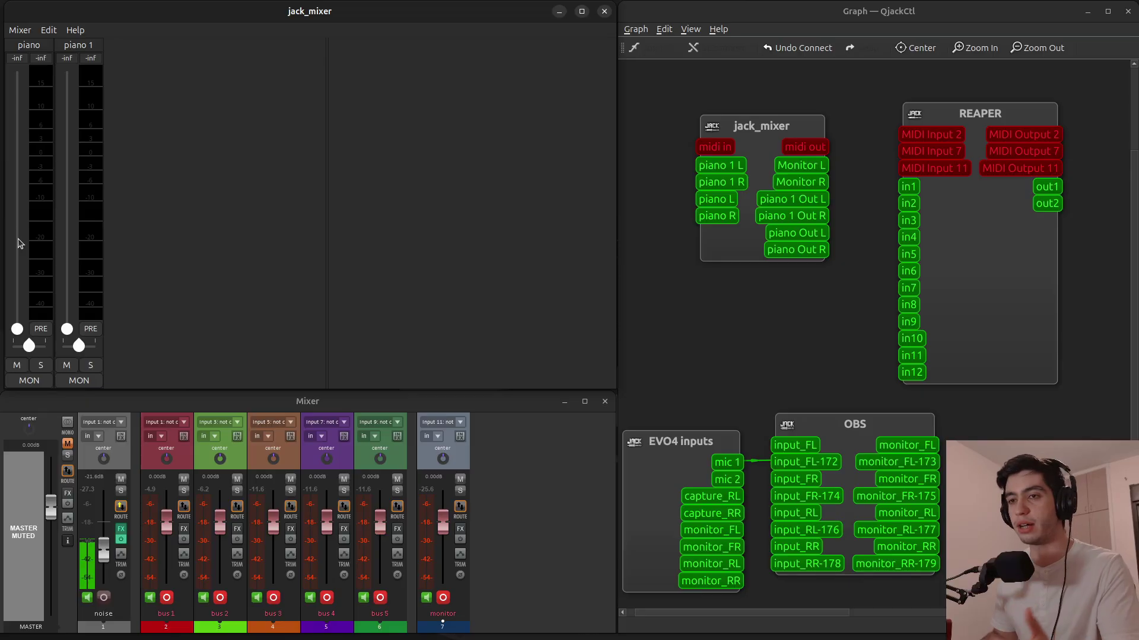
Step: Add a mono input channel named piano 1 with an initial value of 0dB and direct out enabled
{"action": "key", "text": "ctrl+n"}
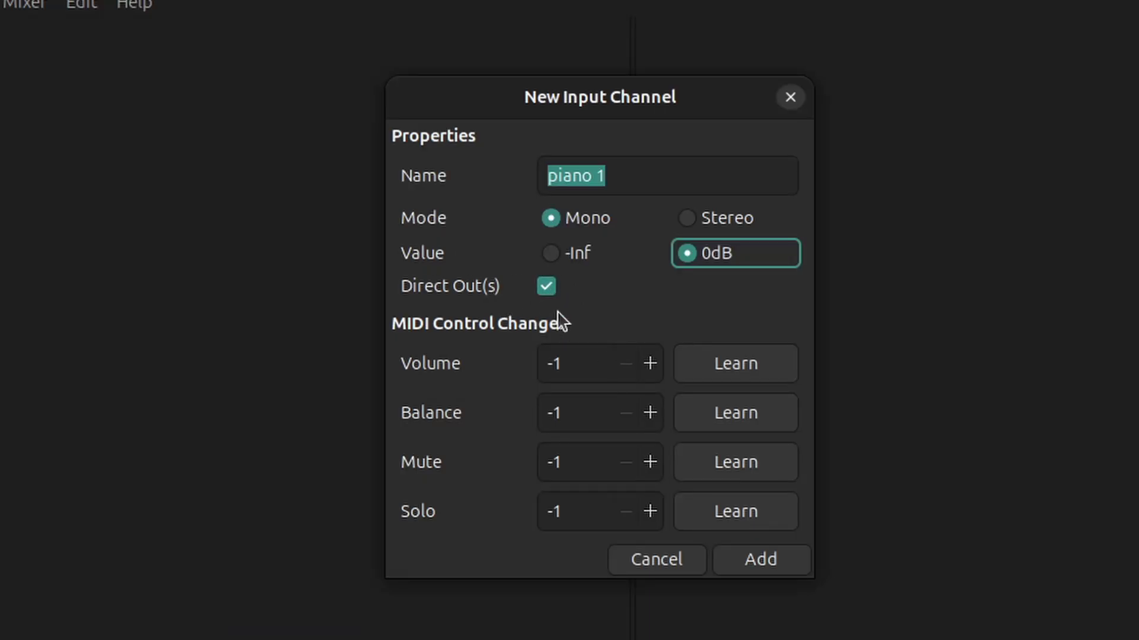
{"action": "left_click", "coordinate": [747, 561]}
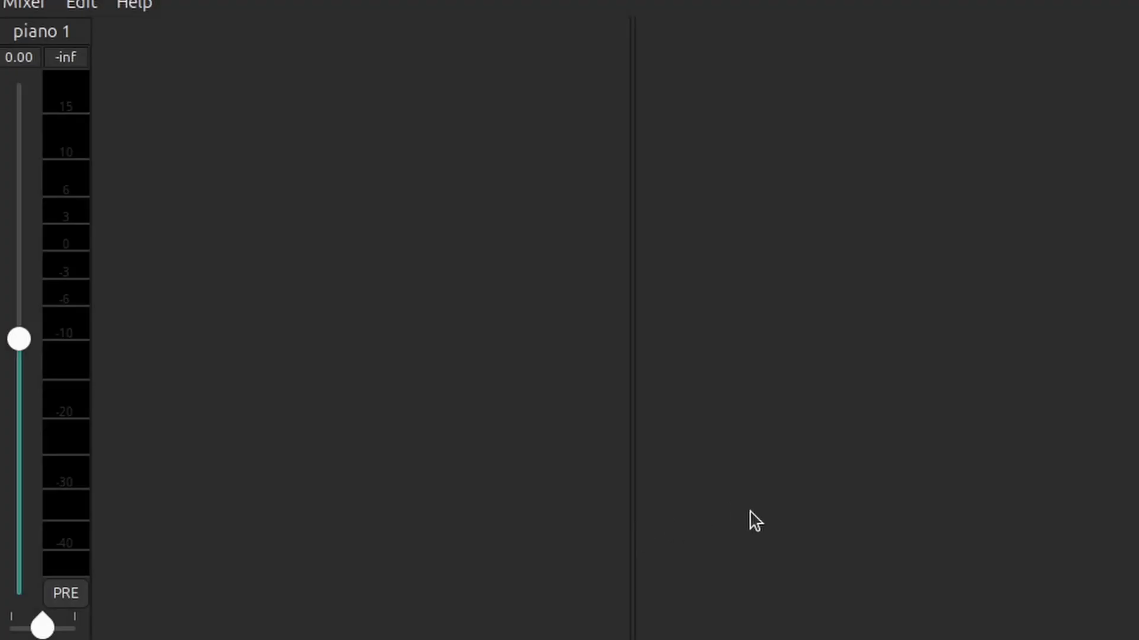
Step: Connect REAPER's out1 to the piano 1 input and the piano 1 Out port to REAPER's in11
{"action": "left_click_drag", "start_coordinate": [808, 379], "coordinate": [652, 410]}
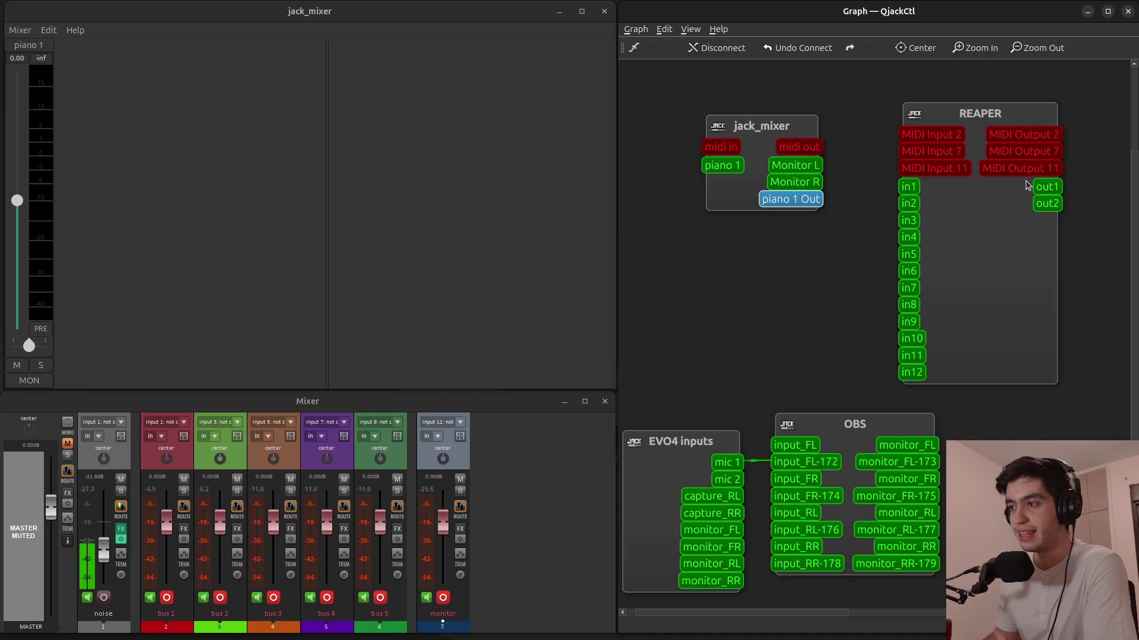
{"action": "left_click_drag", "start_coordinate": [1044, 186], "coordinate": [724, 166]}
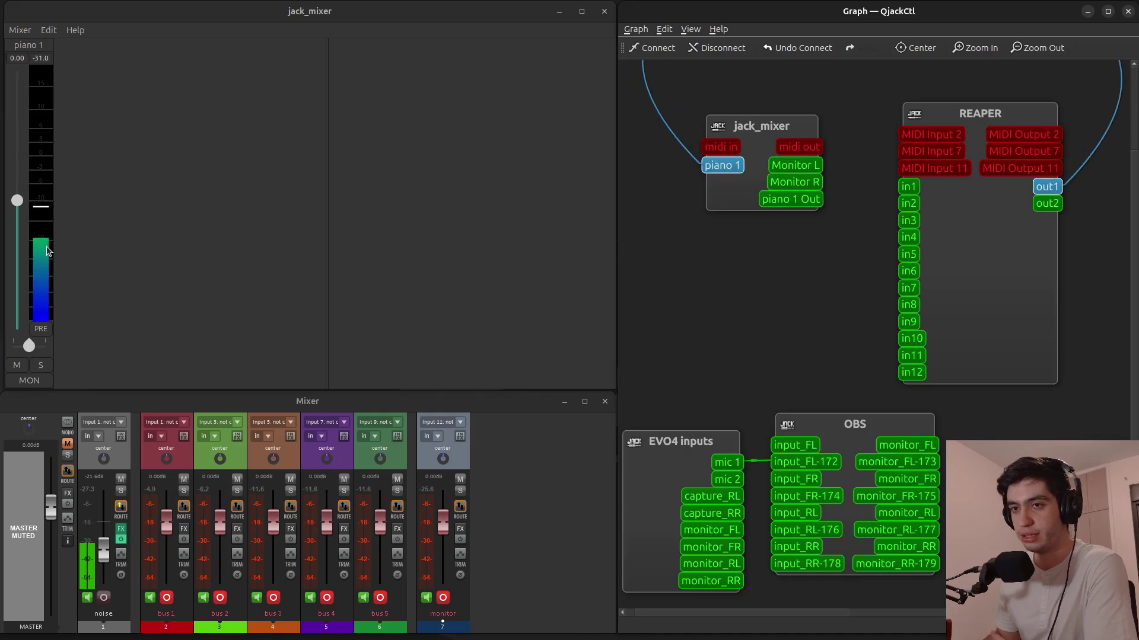
{"action": "left_click_drag", "start_coordinate": [795, 199], "coordinate": [907, 359]}
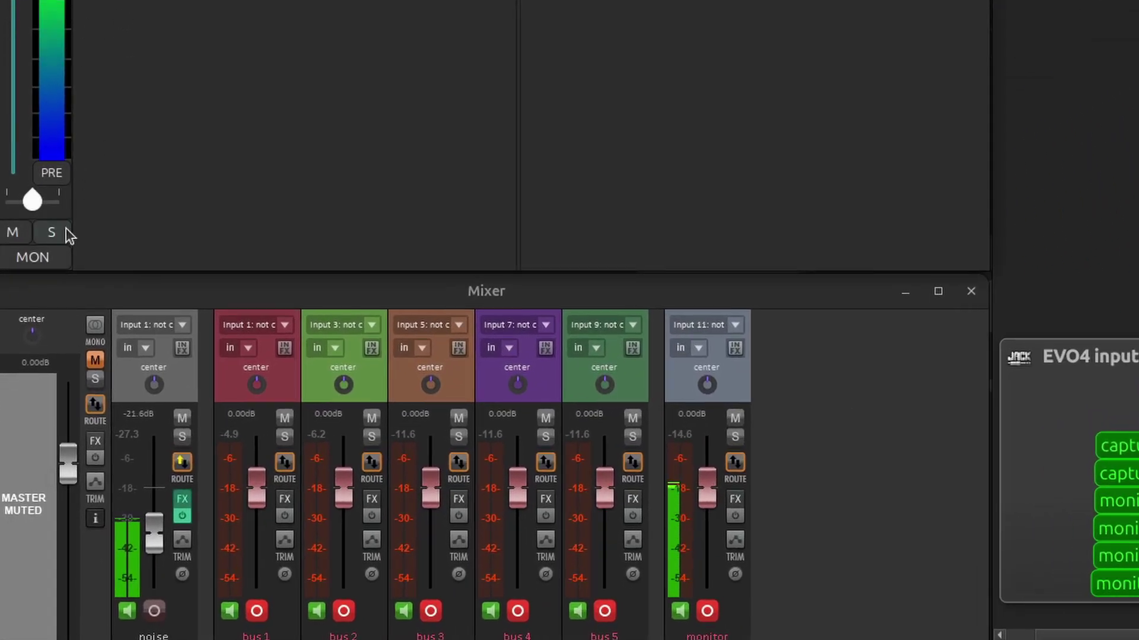
Step: Mute and unmute the piano 1 channel, and set its fader to about 2.28
{"action": "left_click", "coordinate": [21, 240]}
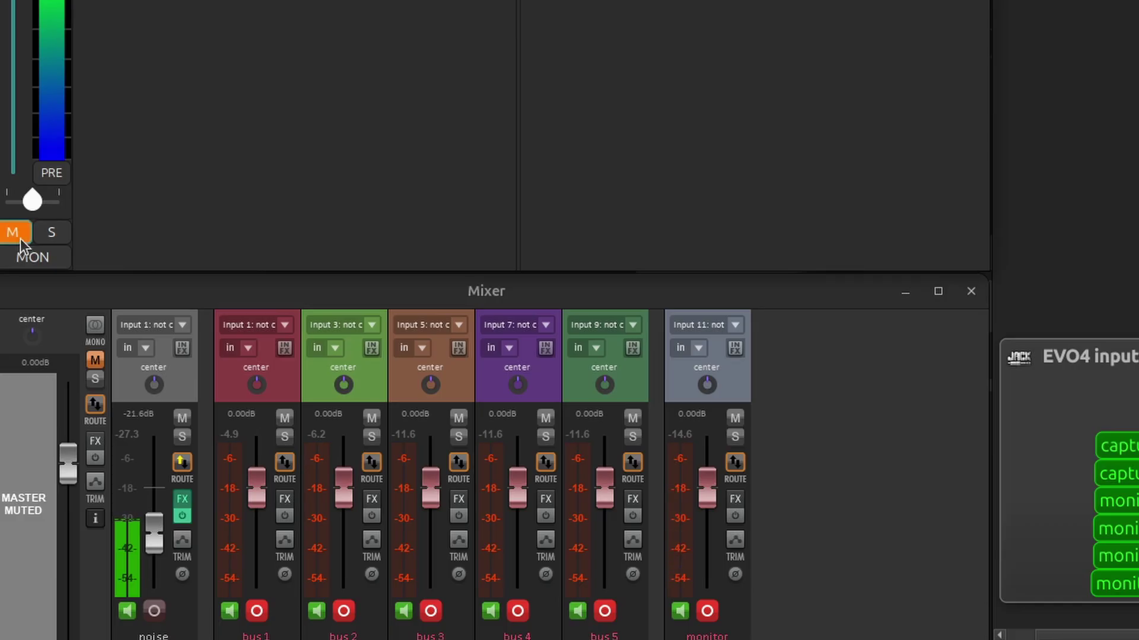
{"action": "left_click", "coordinate": [21, 239]}
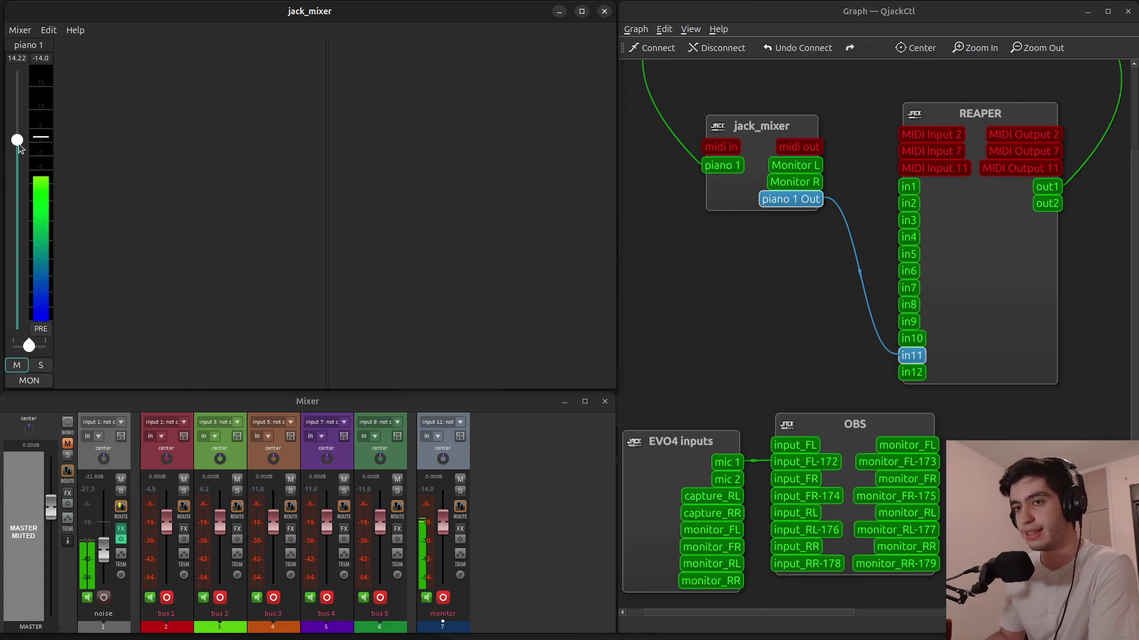
{"action": "left_click_drag", "start_coordinate": [18, 144], "coordinate": [46, 194]}
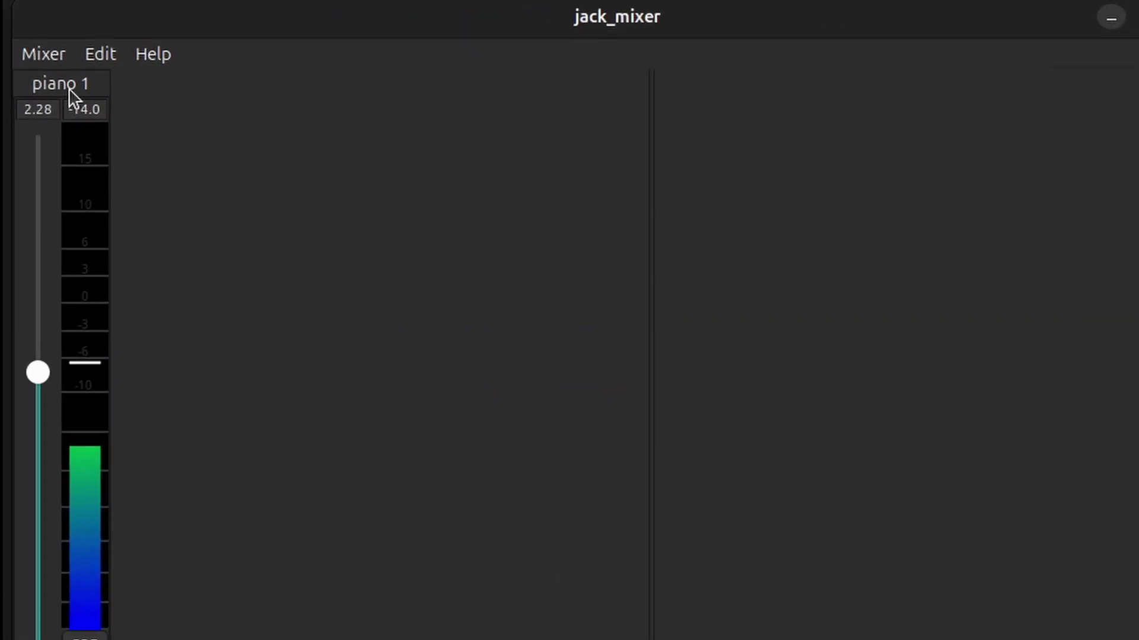
Step: Disable the direct outs in piano 1's channel properties and apply the change
{"action": "double_click", "coordinate": [62, 81]}
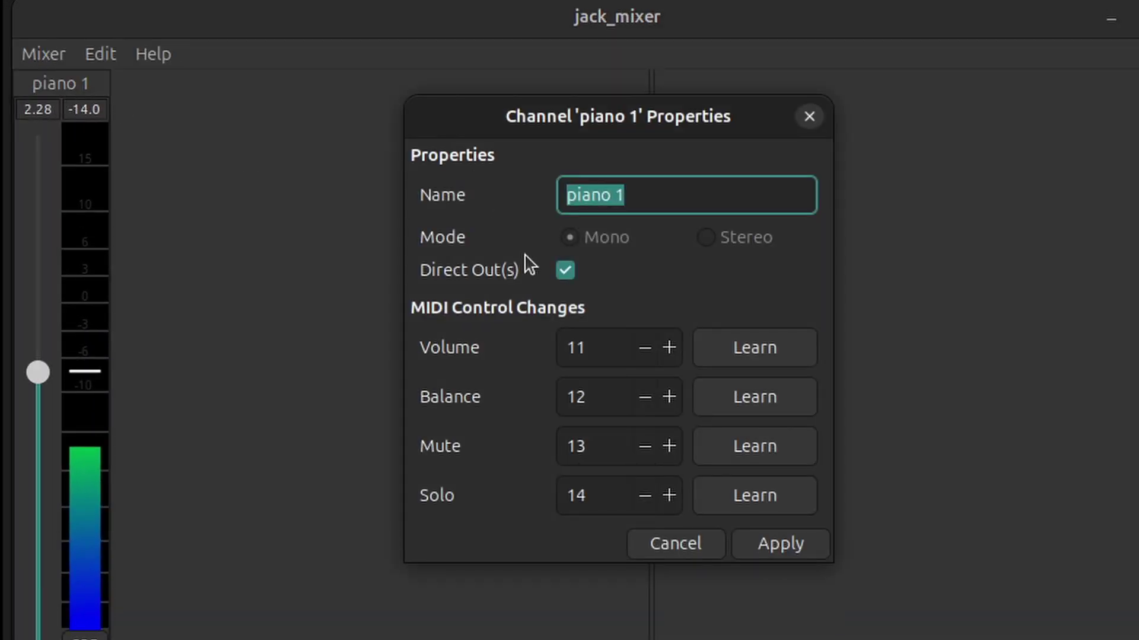
{"action": "left_click", "coordinate": [564, 271]}
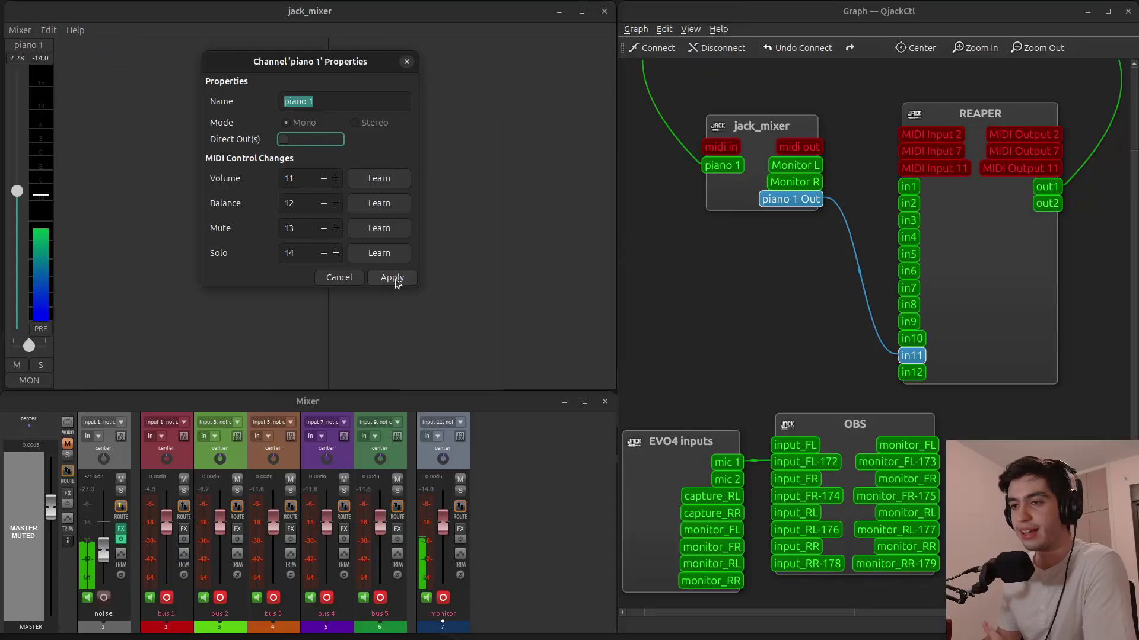
{"action": "left_click", "coordinate": [788, 554]}
{"action": "left_click", "coordinate": [392, 278]}
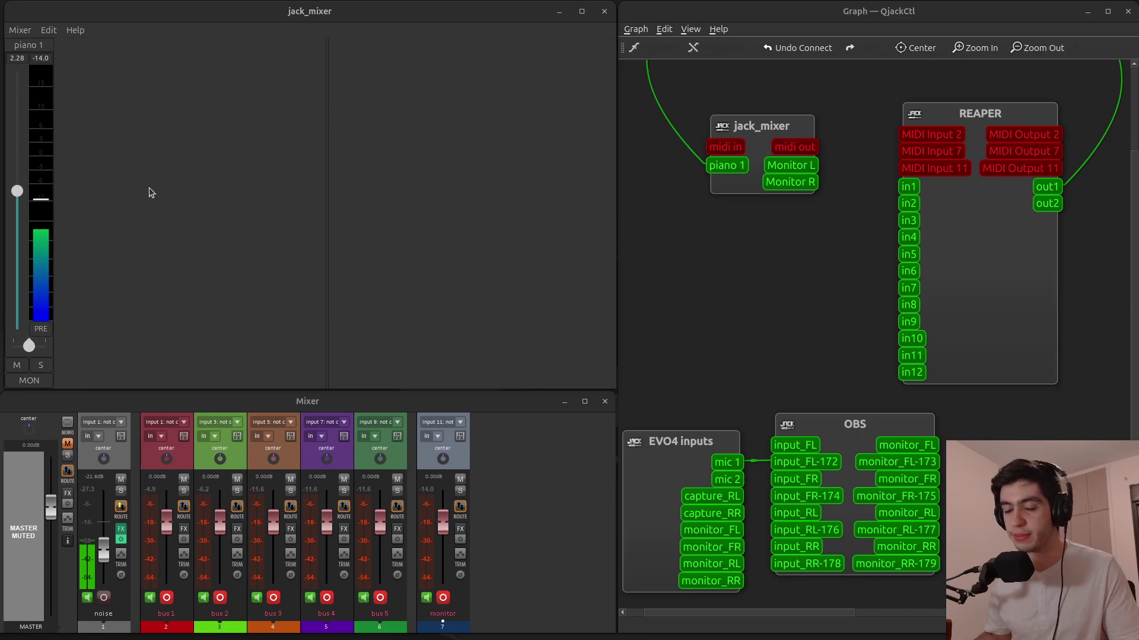
{"action": "left_click", "coordinate": [76, 90]}
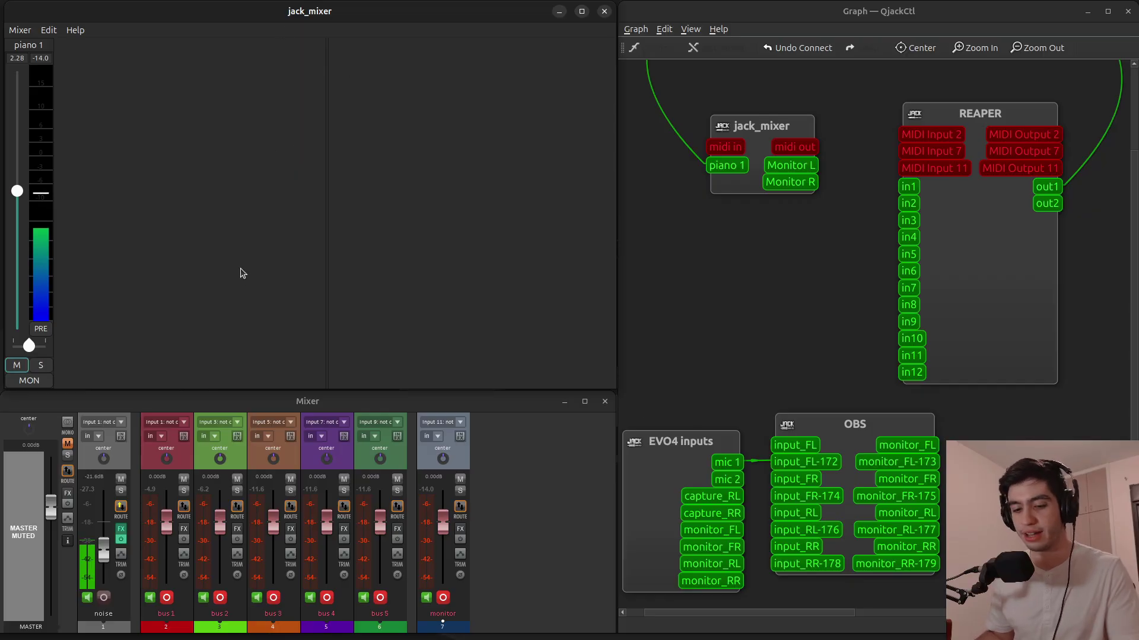
Step: Add an input channel named piano 2 and connect mic 1 of EVO4 inputs to its input port
{"action": "key", "text": "ctrl+n"}
{"action": "key", "text": "Return"}
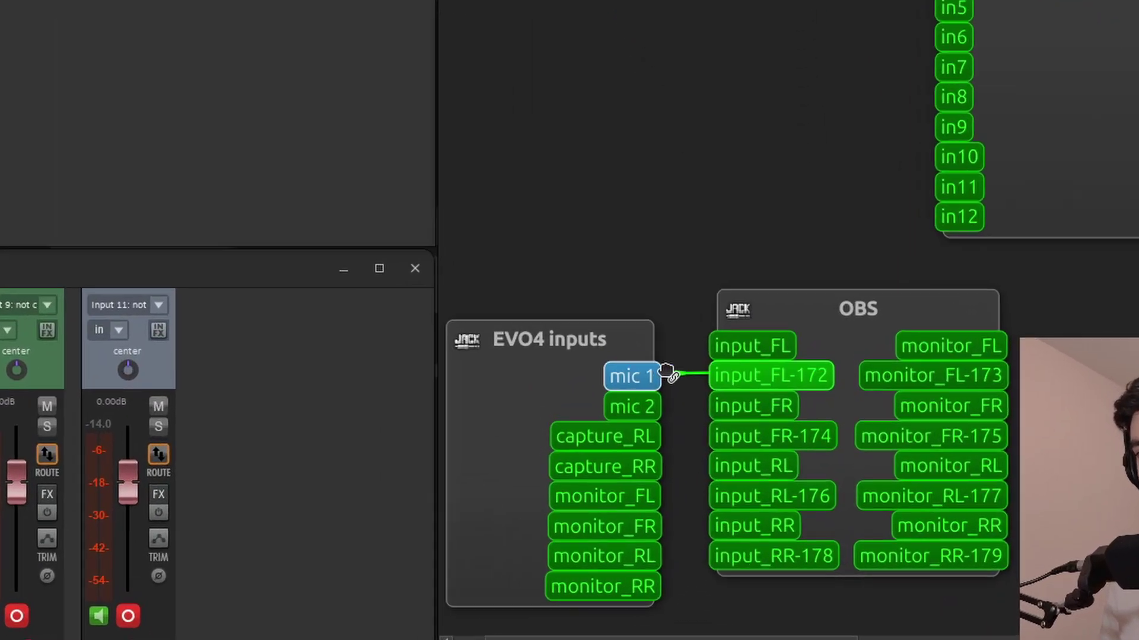
{"action": "left_click_drag", "start_coordinate": [667, 375], "coordinate": [535, 358]}
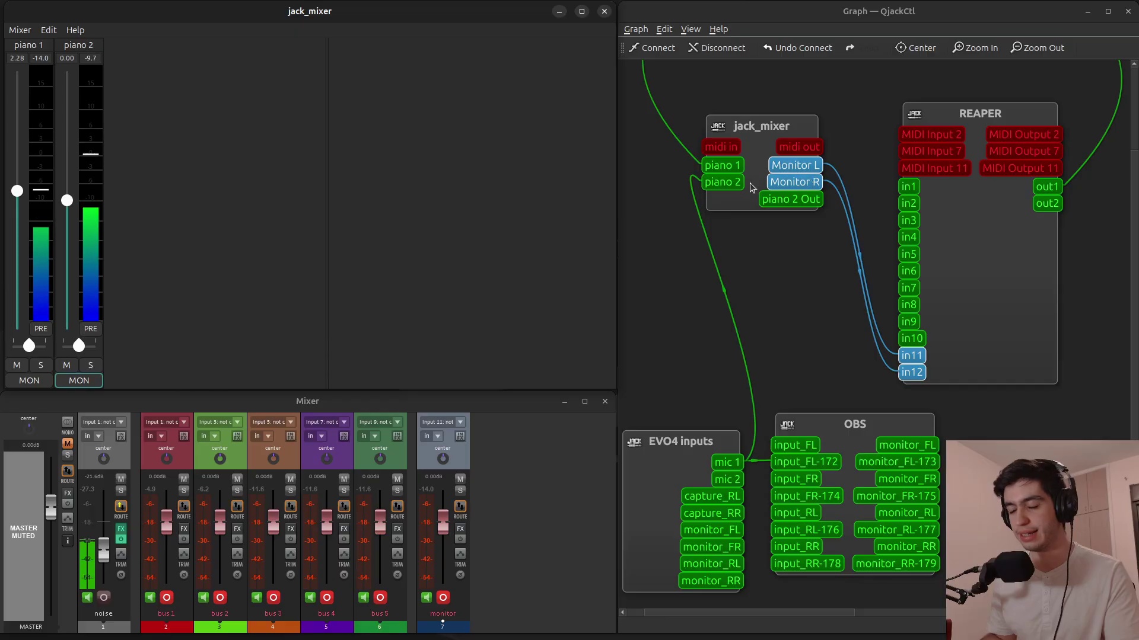
Step: Monitor the piano 2 channel through EVO4's out L and out R, fed by Monitor L and Monitor R, and stop monitoring it
{"action": "left_click", "coordinate": [95, 381]}
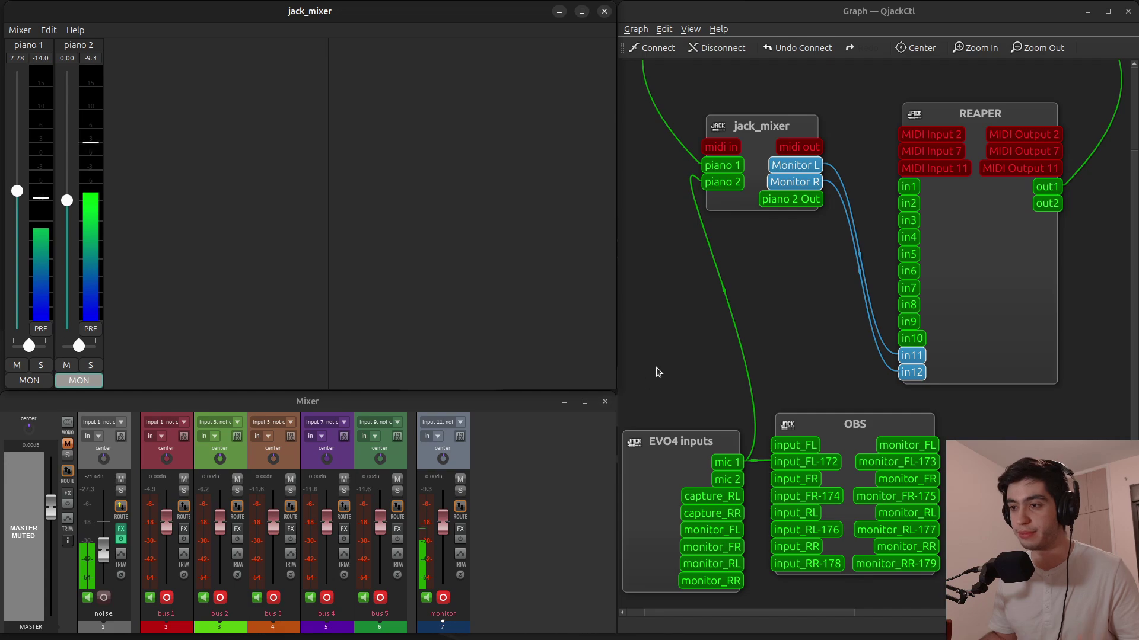
{"action": "left_click_drag", "start_coordinate": [618, 386], "coordinate": [120, 386]}
{"action": "left_click_drag", "start_coordinate": [798, 370], "coordinate": [642, 345]}
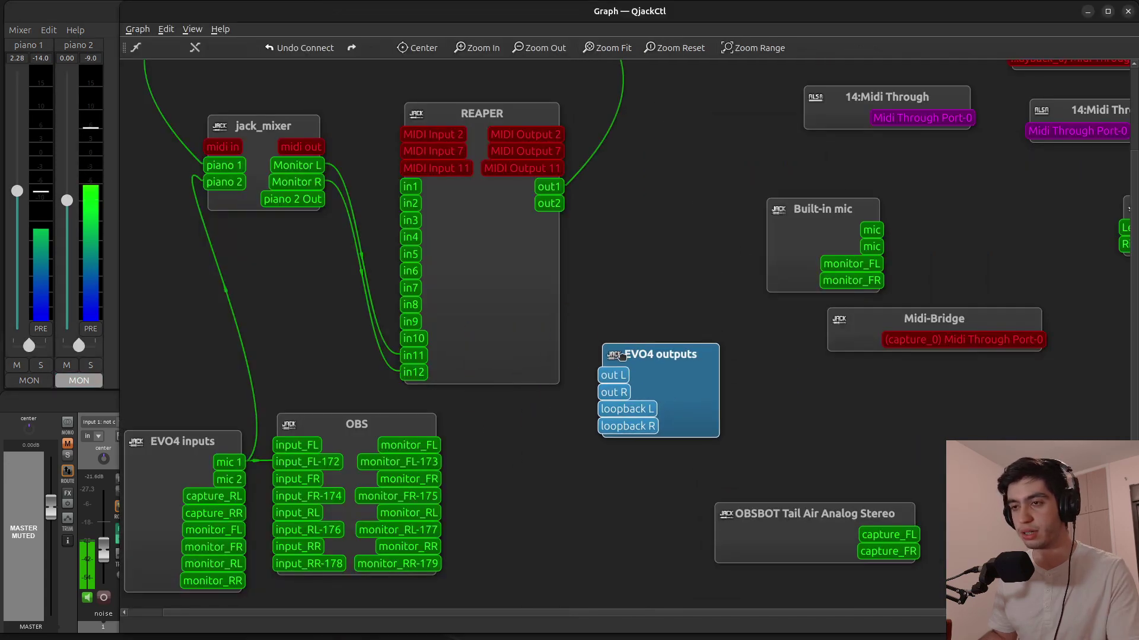
{"action": "left_click", "coordinate": [305, 168]}
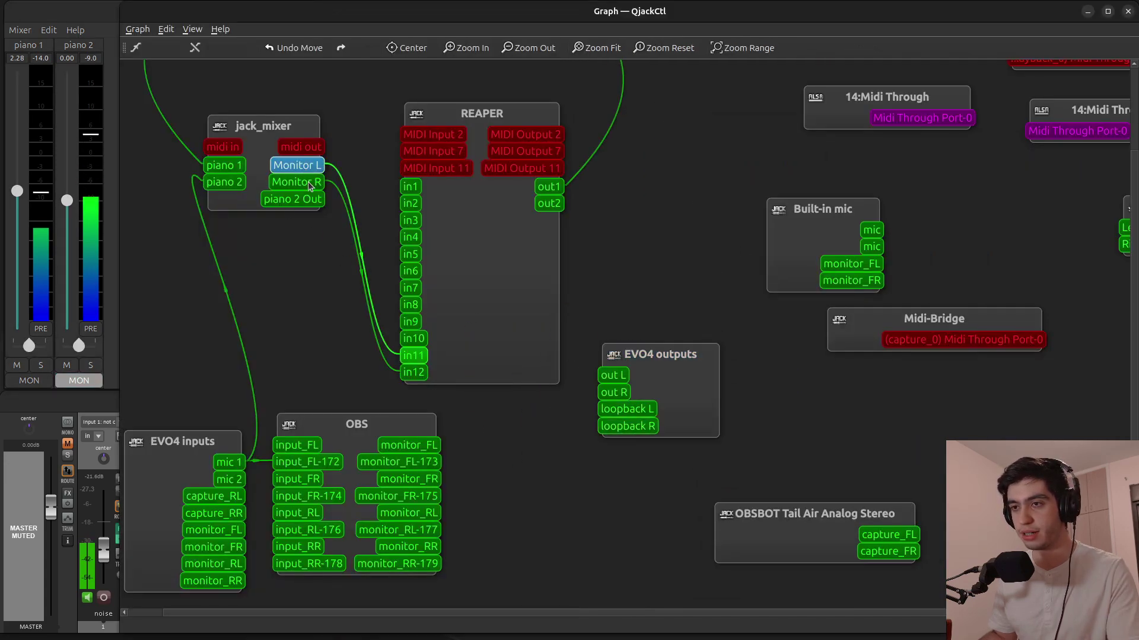
{"action": "left_click", "coordinate": [307, 182], "text": "ctrl"}
{"action": "left_click_drag", "start_coordinate": [307, 182], "coordinate": [617, 394]}
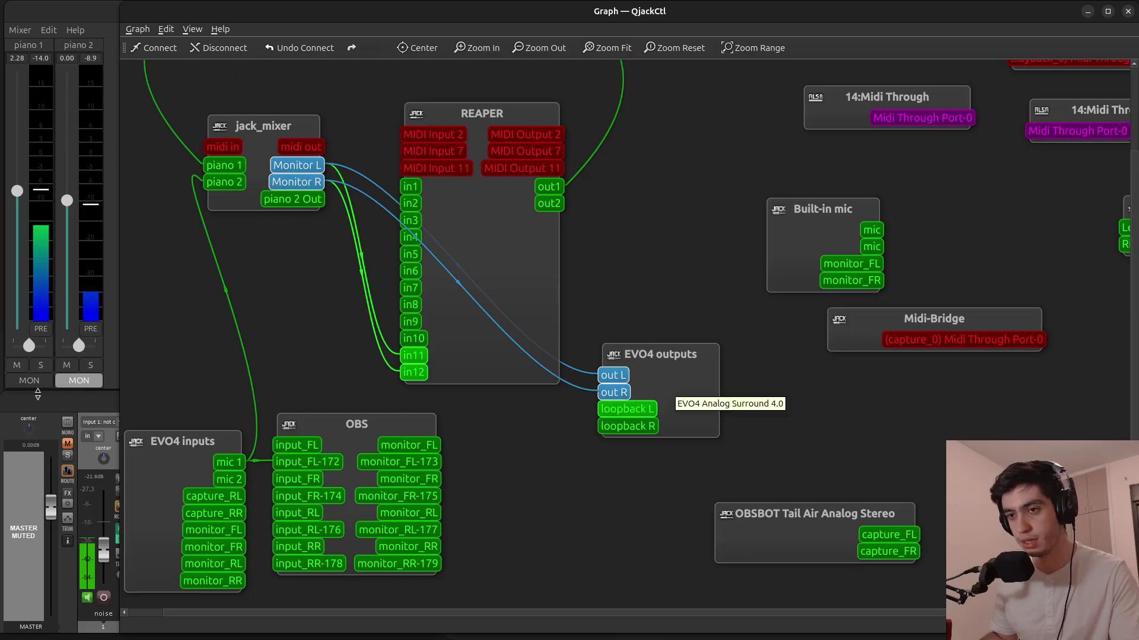
{"action": "left_click", "coordinate": [74, 382]}
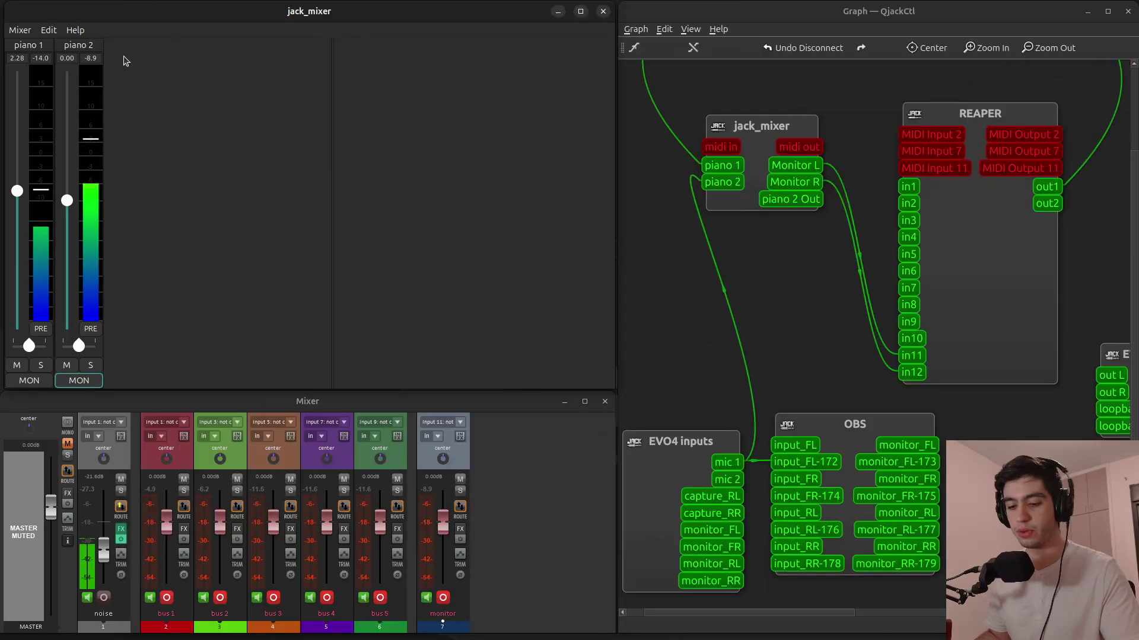
Step: Examine the mode options in the new input channel dialog and in piano 2's channel properties
{"action": "key", "text": "ctrl+n"}
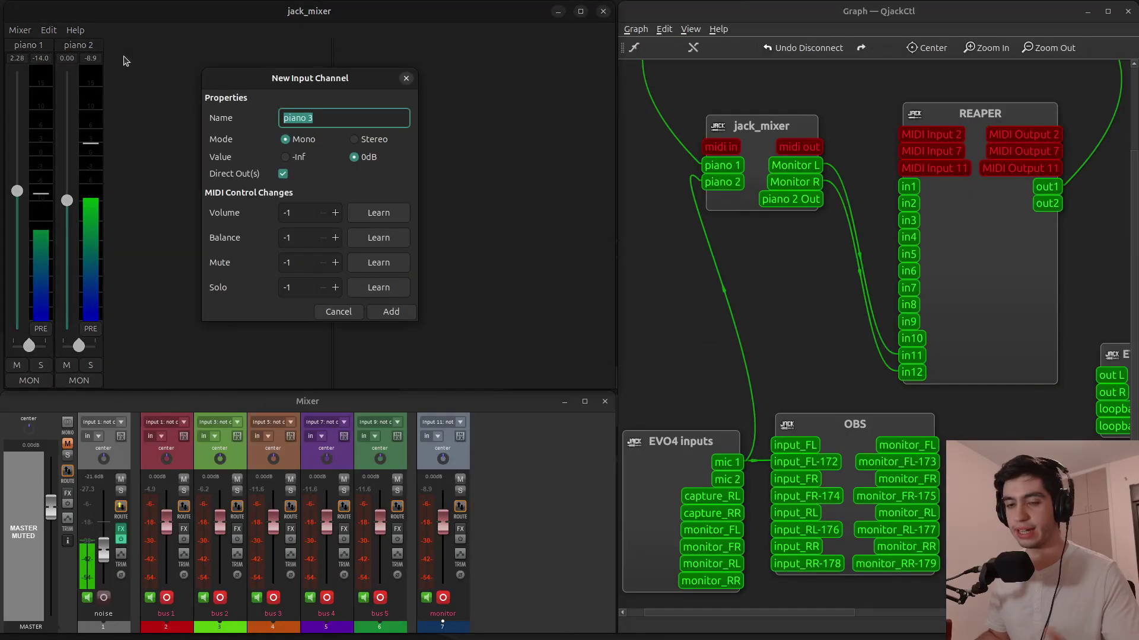
{"action": "key", "text": "Escape"}
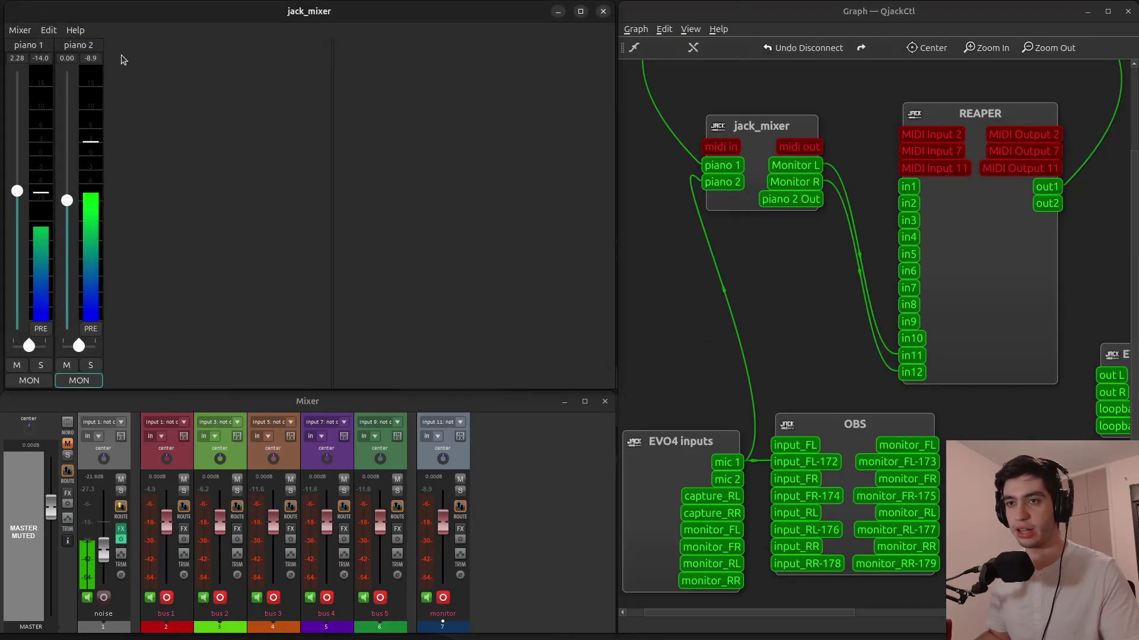
{"action": "double_click", "coordinate": [86, 47]}
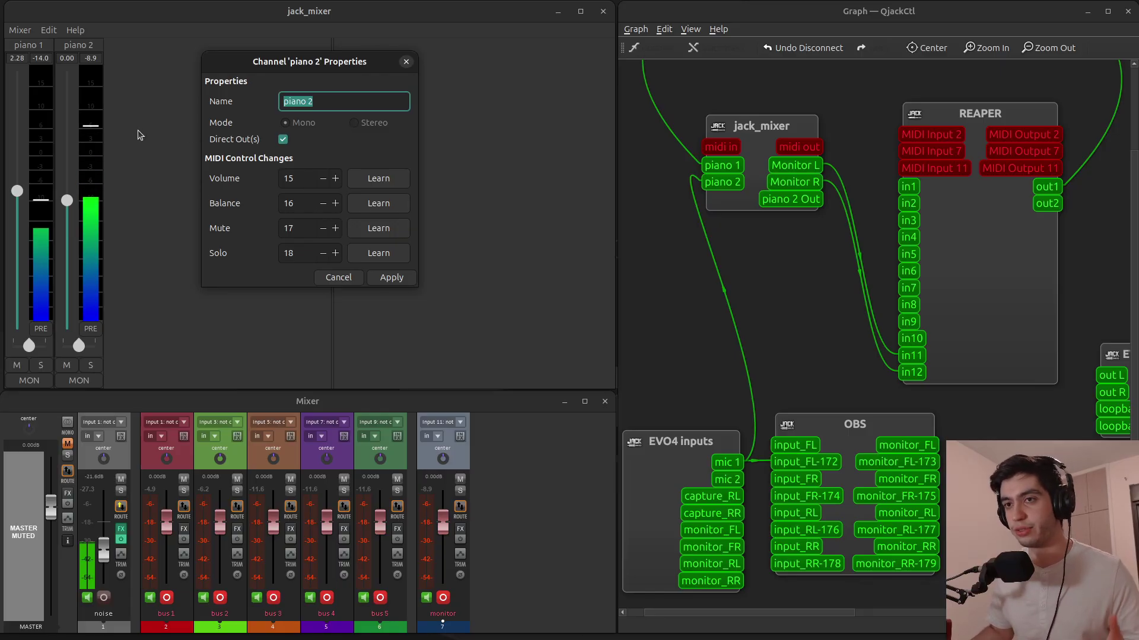
{"action": "left_click", "coordinate": [119, 125]}
Step: Remove the piano 2 input channel from the mixer
{"action": "left_click", "coordinate": [49, 30]}
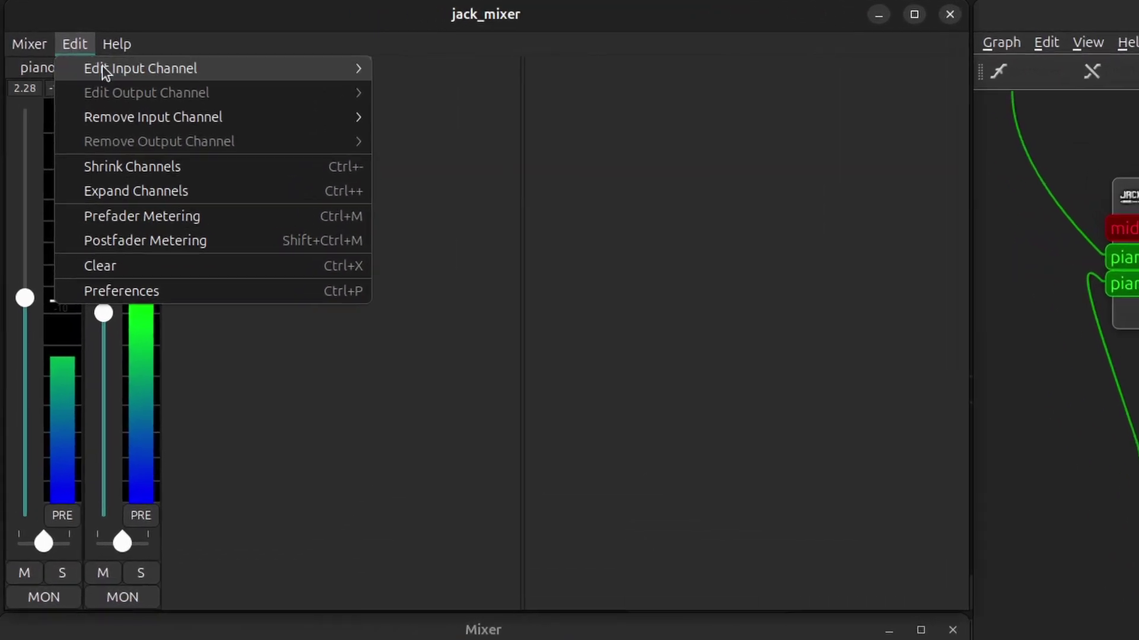
{"action": "mouse_move", "coordinate": [148, 77]}
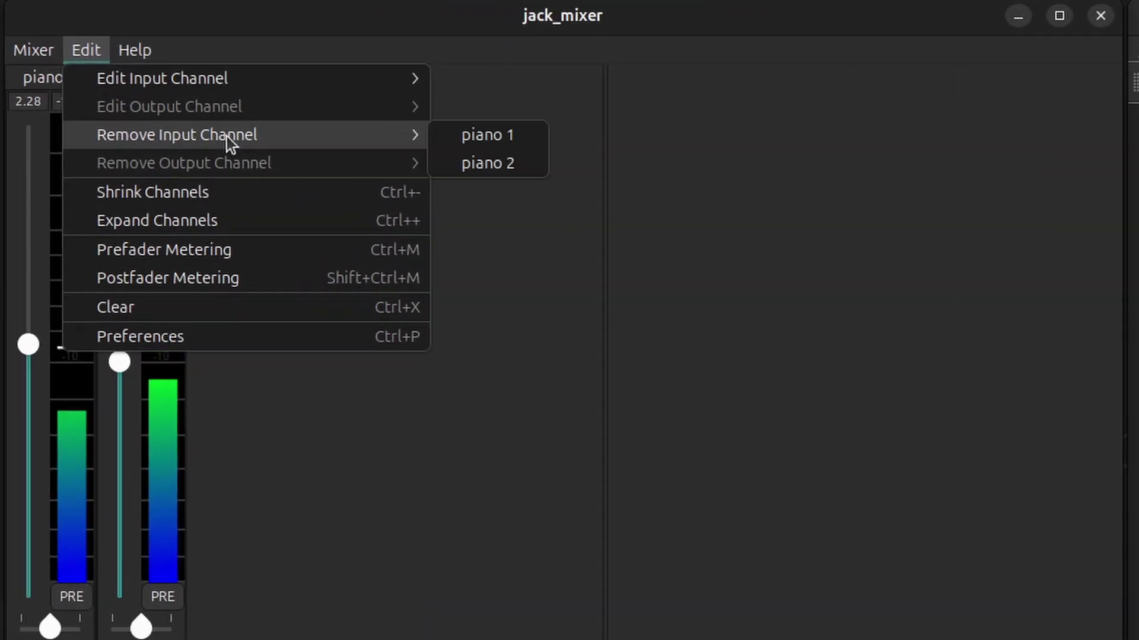
{"action": "left_click", "coordinate": [495, 159]}
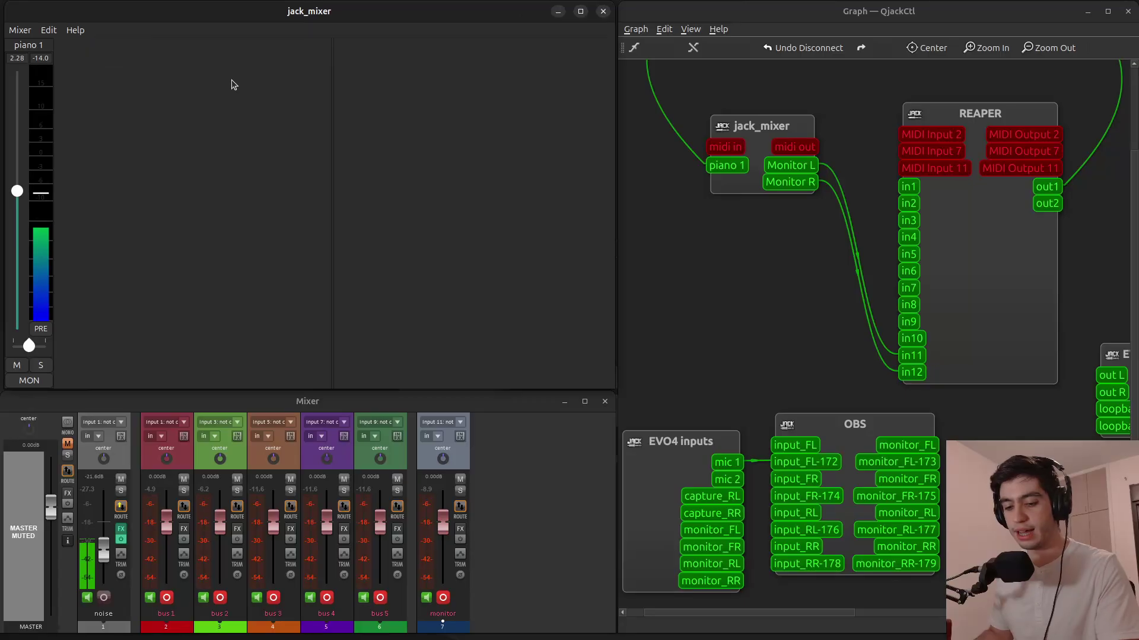
Step: Add a stereo input channel named piano 3 with an initial value of 0dB and direct outs enabled
{"action": "key", "text": "ctrl+n"}
{"action": "left_click", "coordinate": [359, 142]}
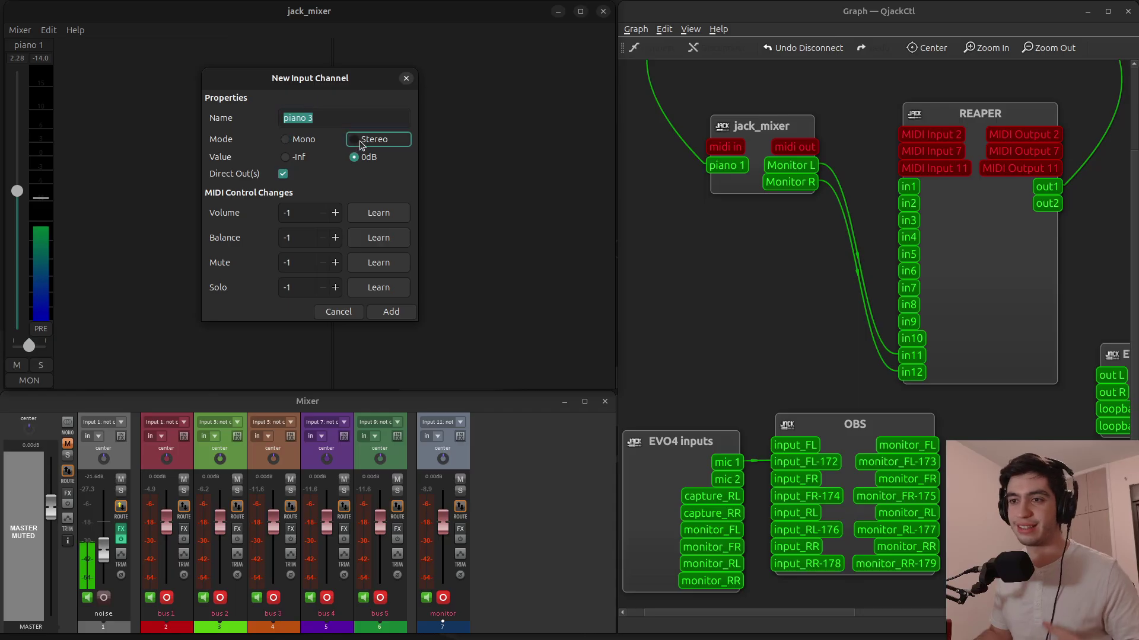
{"action": "key", "text": "Return"}
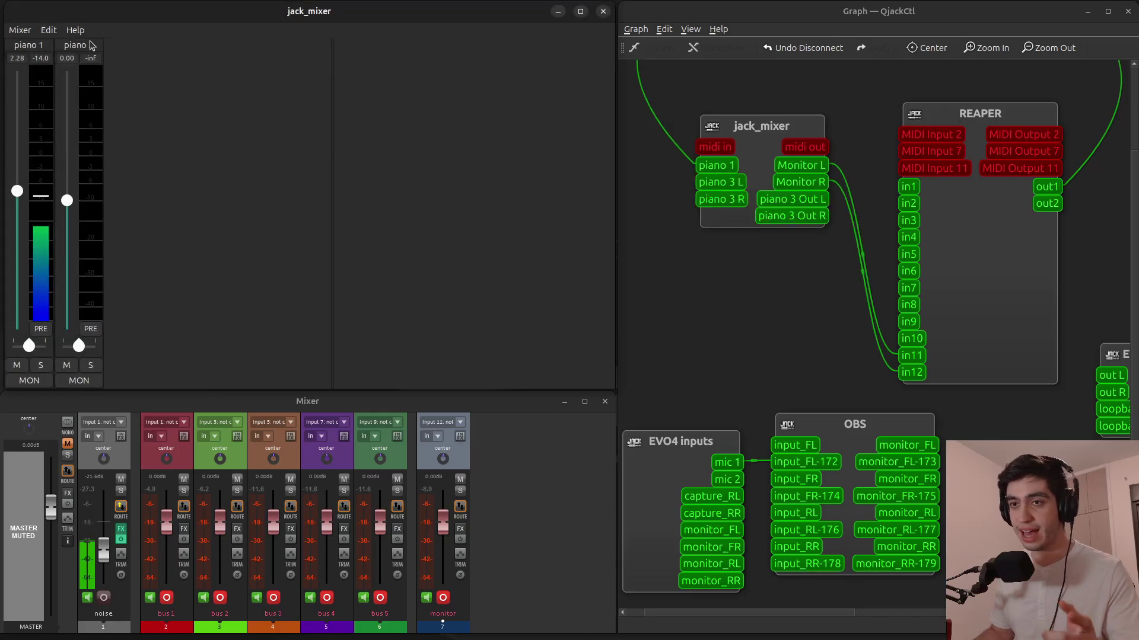
Step: Disable the direct outs in piano 3's channel properties and apply the change
{"action": "double_click", "coordinate": [89, 45]}
{"action": "key", "text": "Tab"}
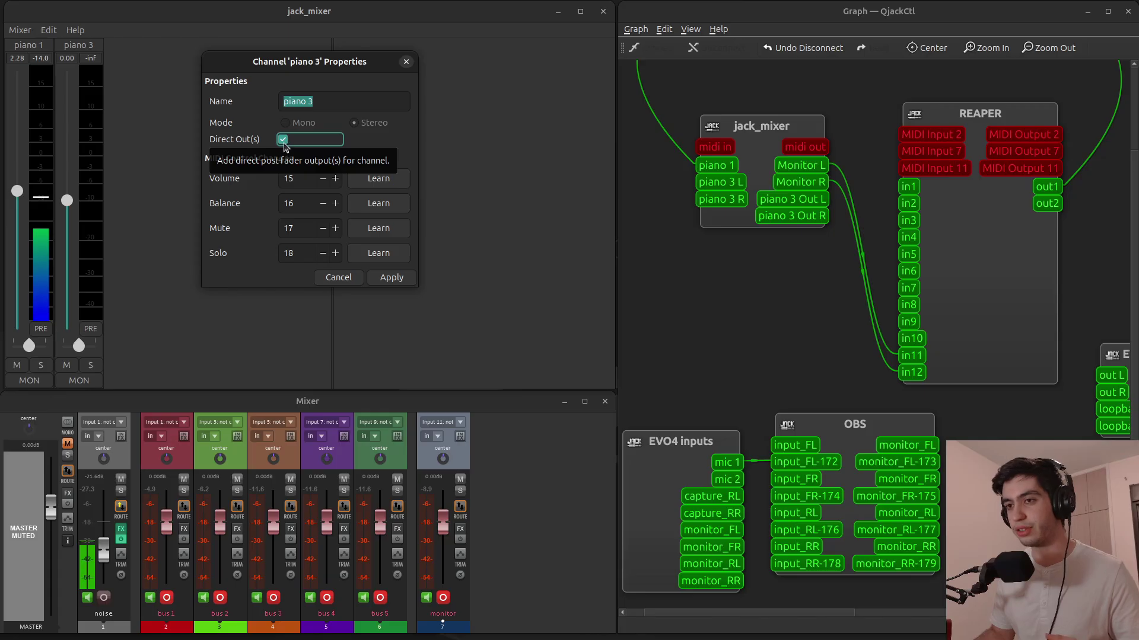
{"action": "left_click", "coordinate": [283, 140]}
{"action": "left_click", "coordinate": [391, 277]}
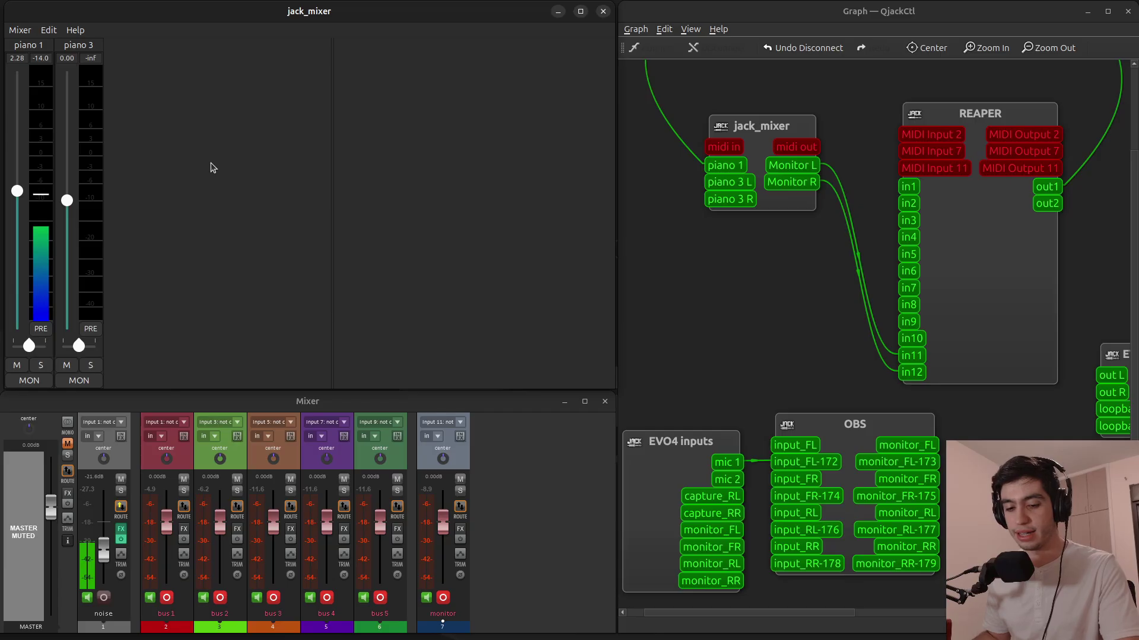
Step: Add an output channel named bus 1 with an initial value of 0dB and a red color
{"action": "key", "text": "ctrl+o"}
{"action": "key", "text": "Escape"}
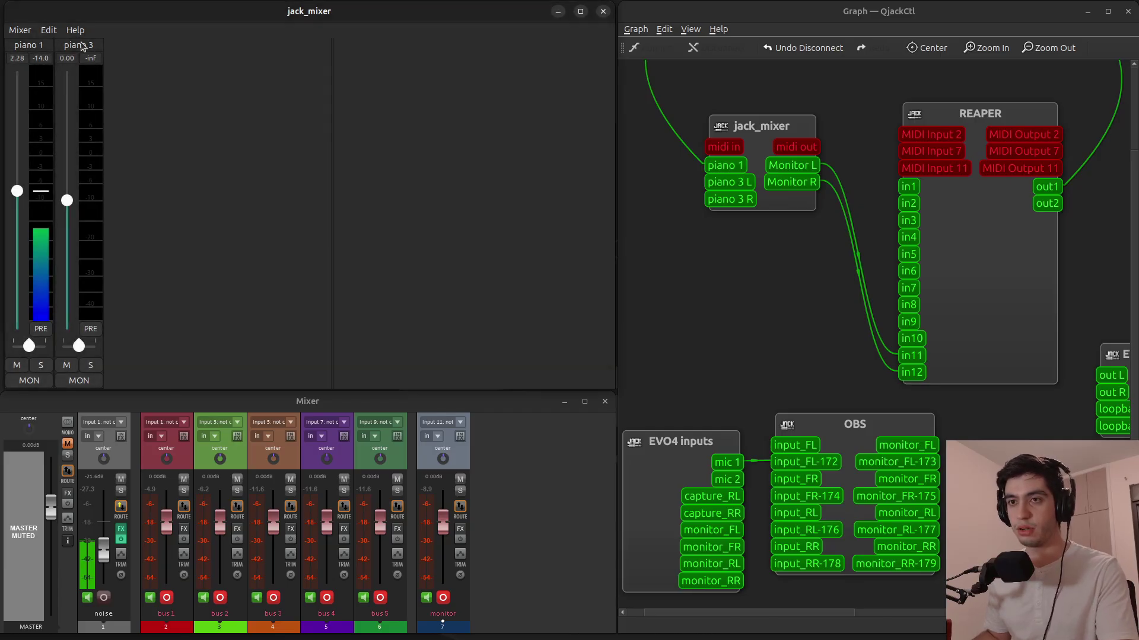
{"action": "left_click", "coordinate": [22, 30]}
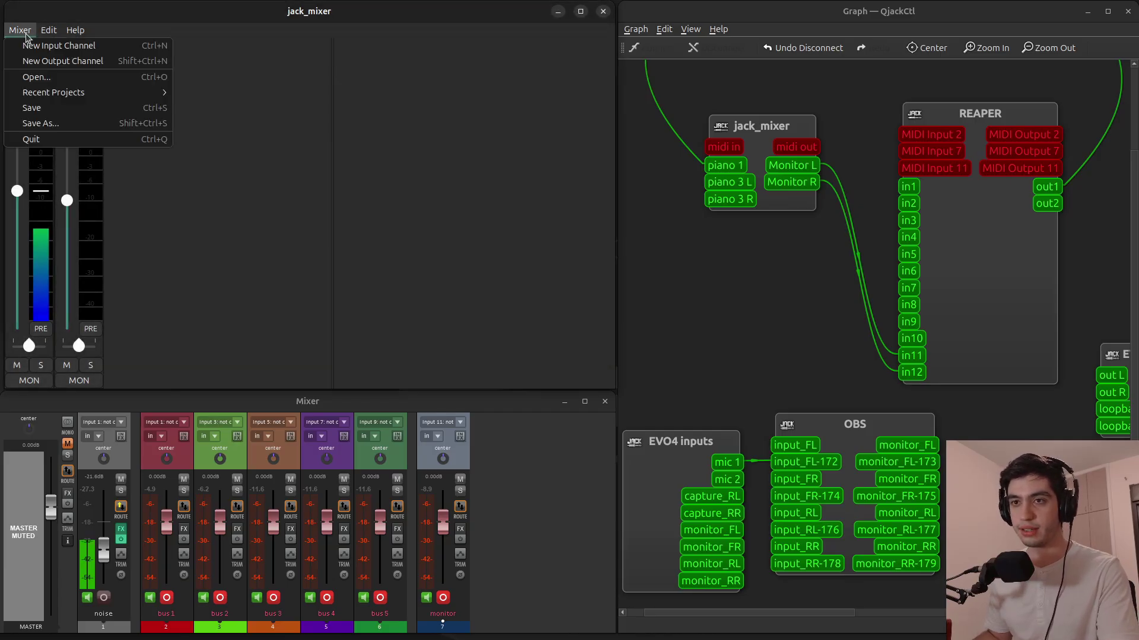
{"action": "left_click", "coordinate": [61, 61]}
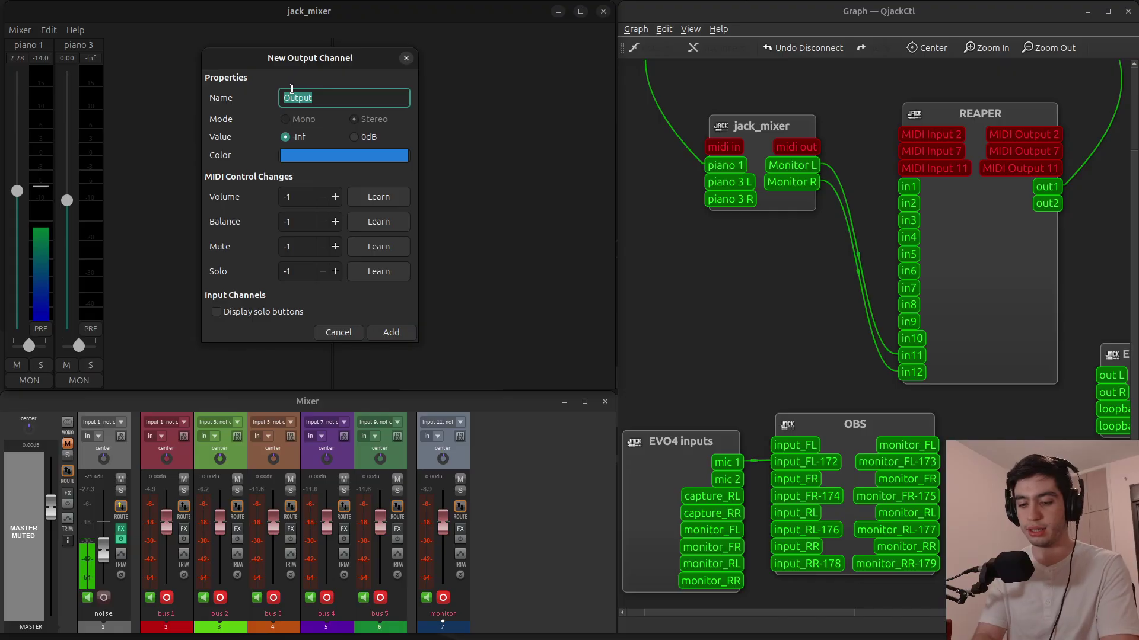
{"action": "type", "text": "bus 1"}
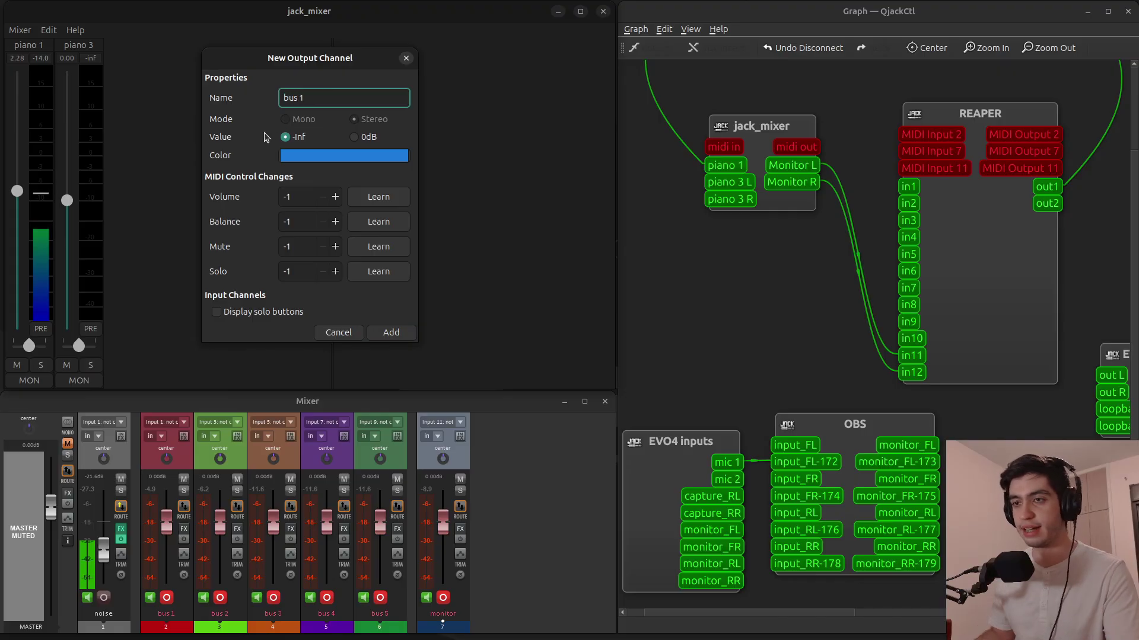
{"action": "left_click", "coordinate": [358, 137]}
{"action": "left_click", "coordinate": [351, 154]}
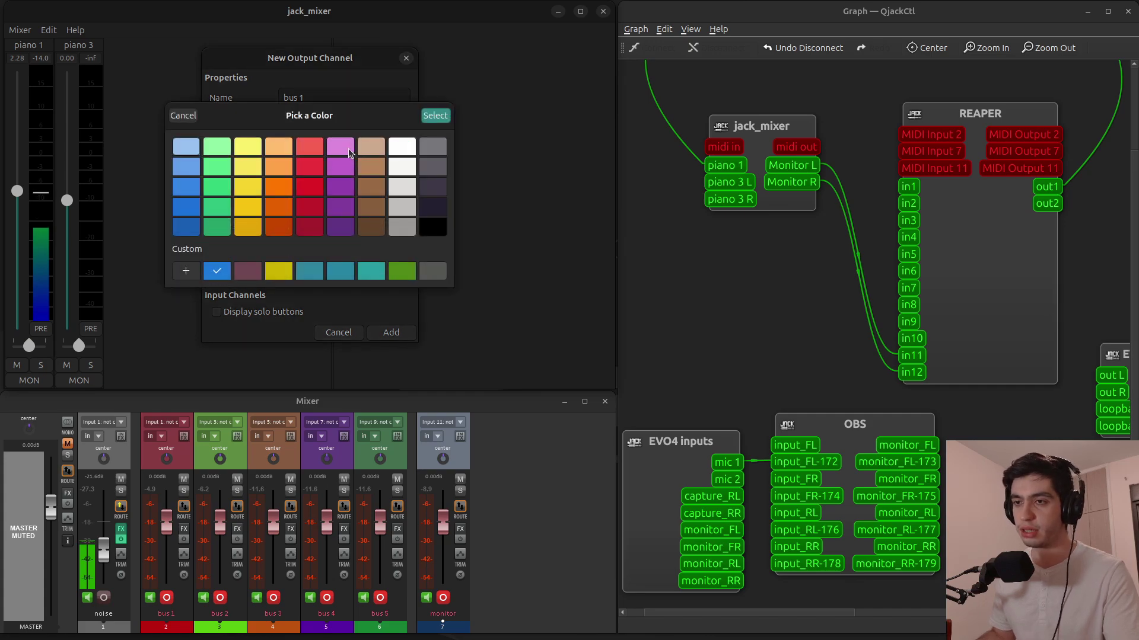
{"action": "left_click", "coordinate": [438, 118]}
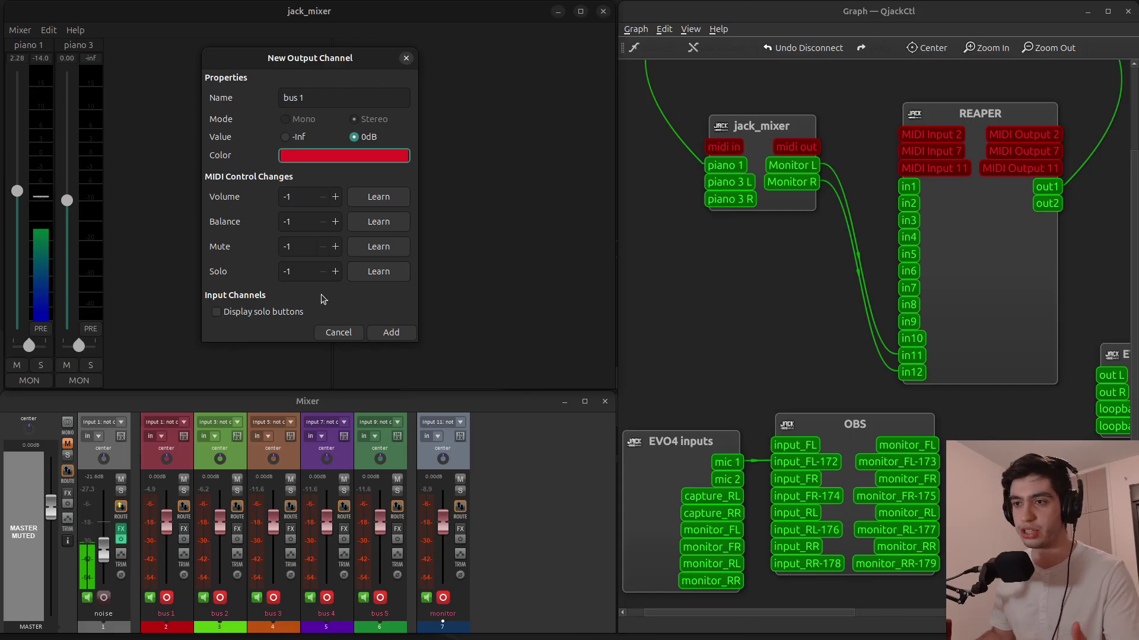
{"action": "left_click", "coordinate": [390, 333]}
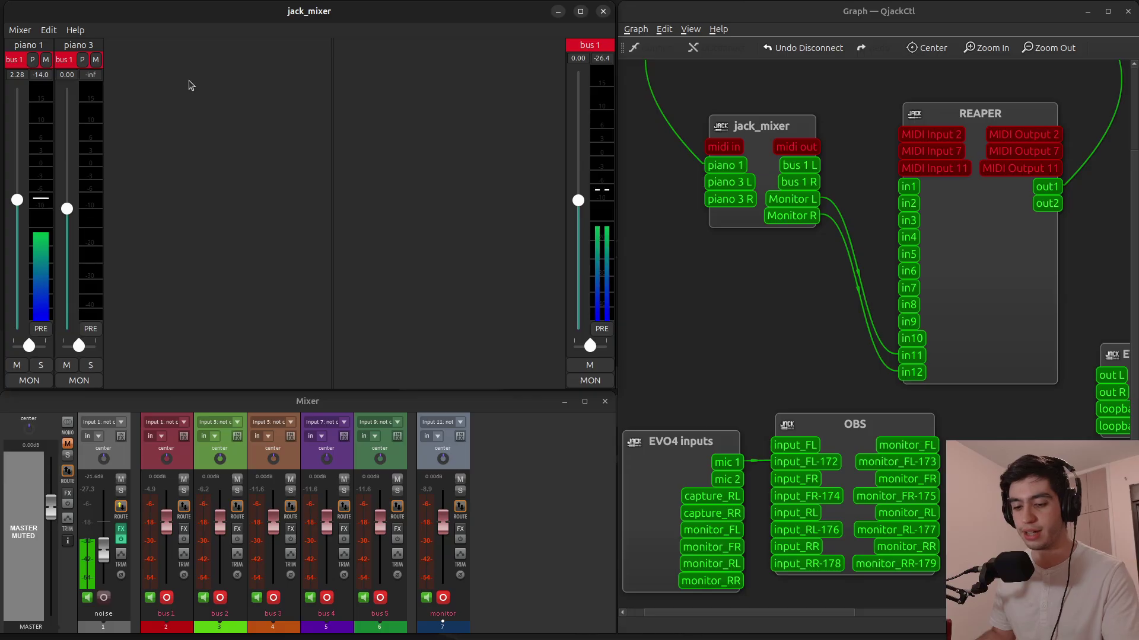
Step: Add two more output channels, bus 2 and bus 3, keeping their suggested names, colors and 0dB initial value
{"action": "key", "text": "ctrl+o"}
{"action": "key", "text": "Return"}
{"action": "key", "text": "ctrl+o"}
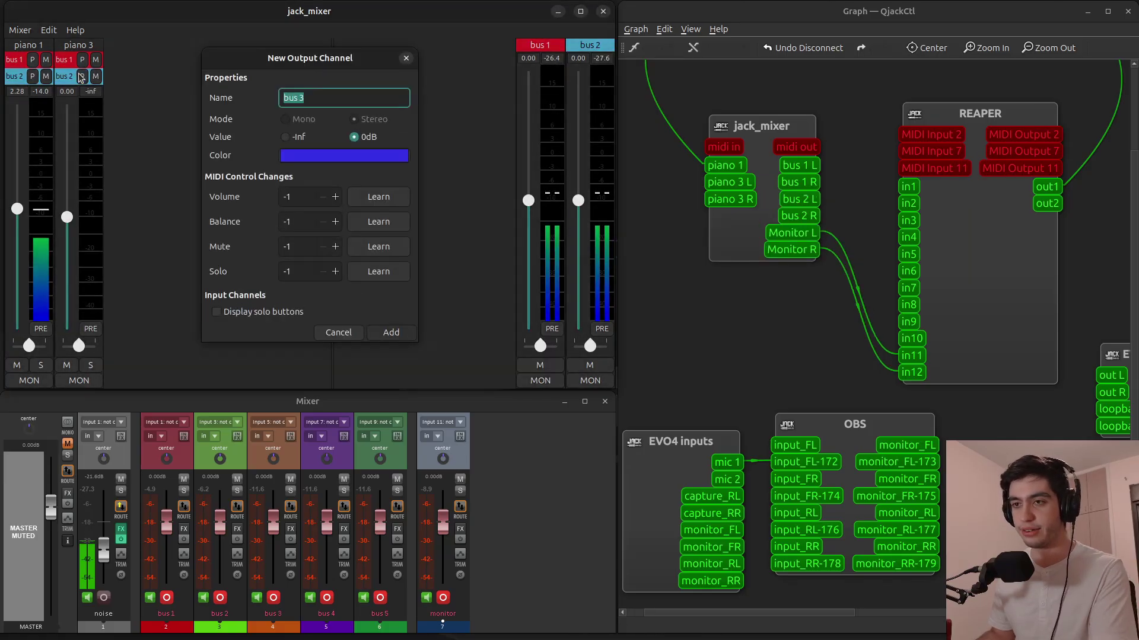
{"action": "key", "text": "Return"}
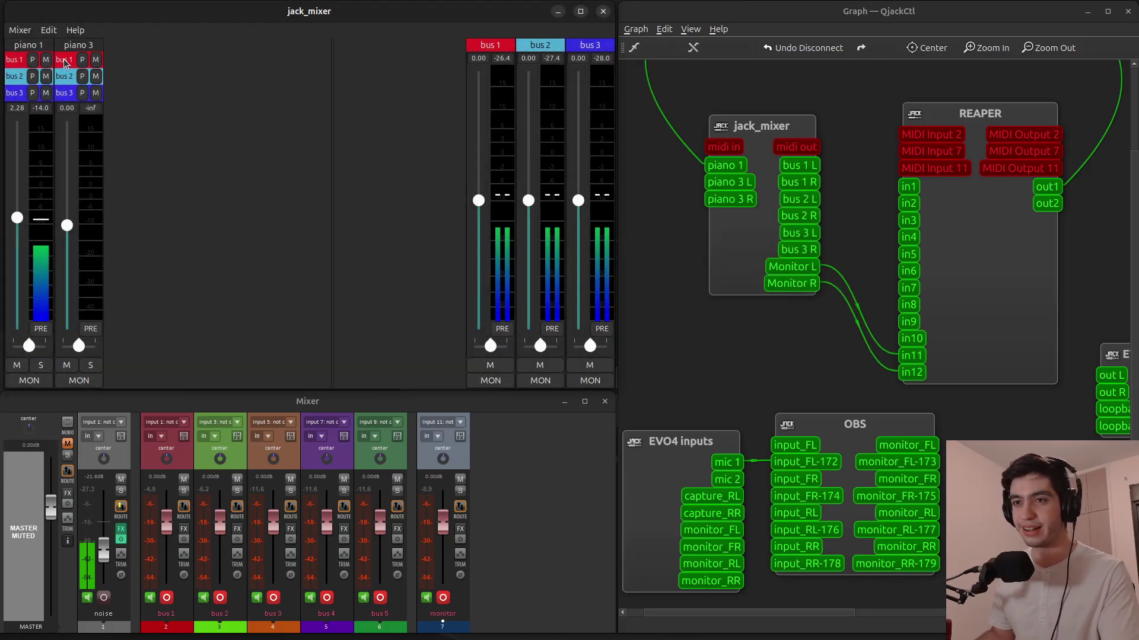
Step: Change bus 1's color to orange in its channel properties
{"action": "double_click", "coordinate": [489, 45]}
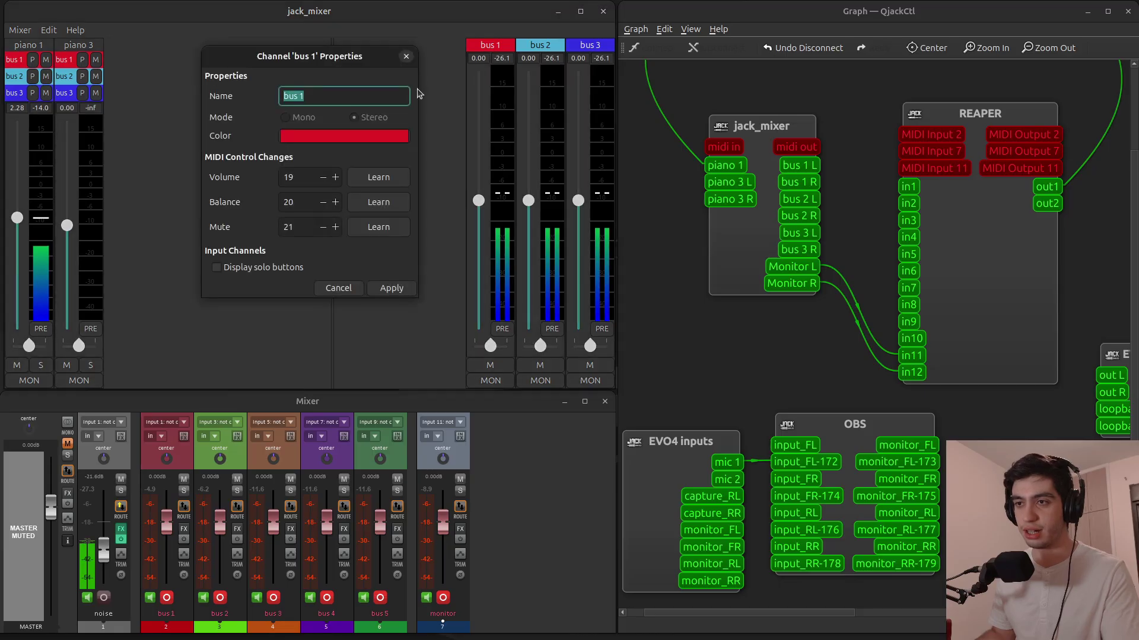
{"action": "left_click", "coordinate": [300, 141]}
{"action": "double_click", "coordinate": [278, 153]}
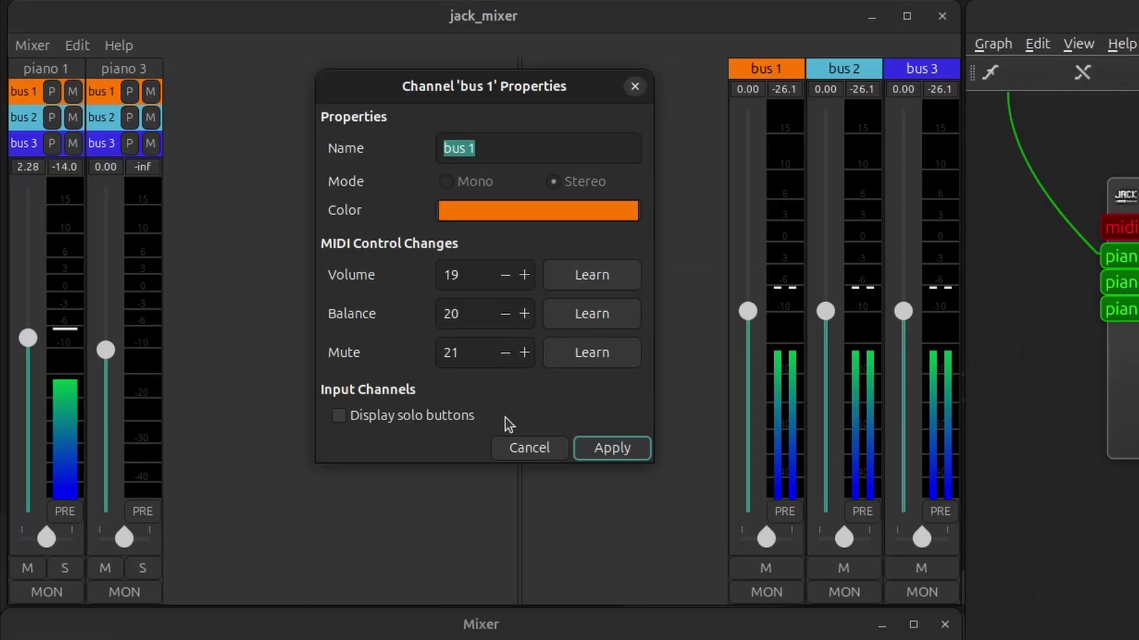
Step: Enable Display solo buttons for bus 1, and solo piano 1 and piano 3 on that bus
{"action": "left_click", "coordinate": [353, 418]}
{"action": "left_click", "coordinate": [353, 418]}
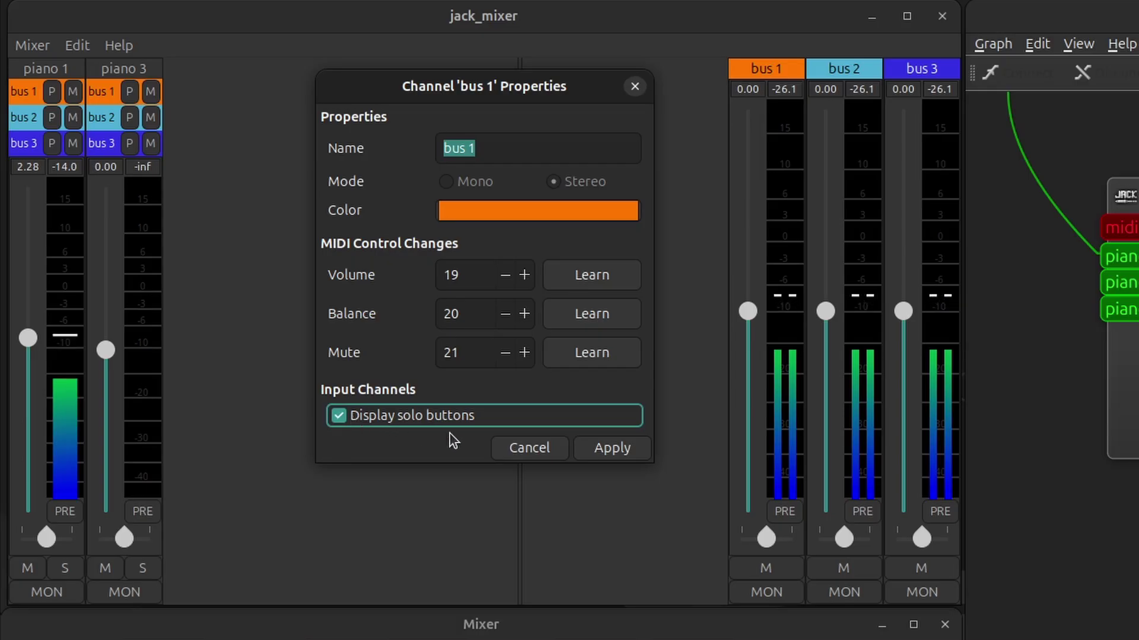
{"action": "left_click", "coordinate": [599, 452]}
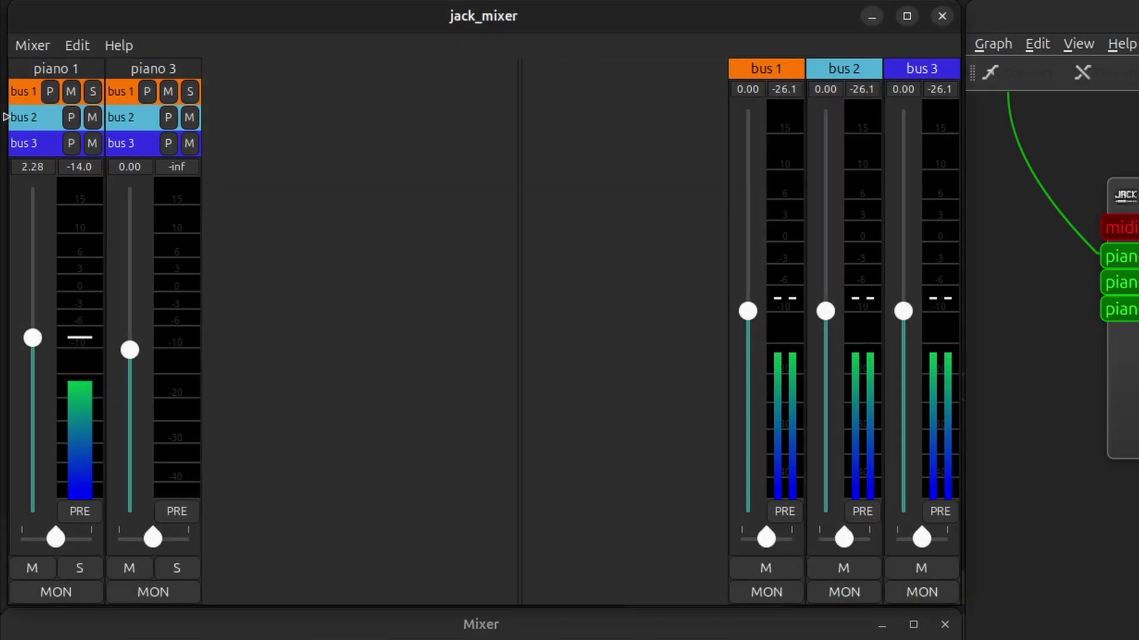
{"action": "left_click", "coordinate": [92, 92]}
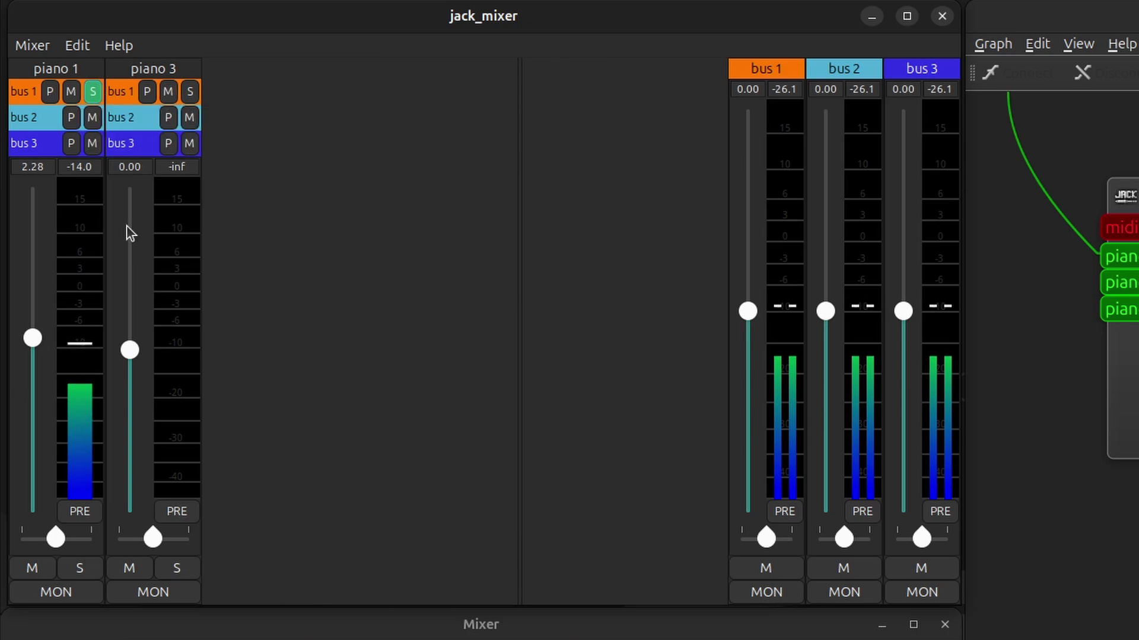
{"action": "left_click", "coordinate": [188, 92]}
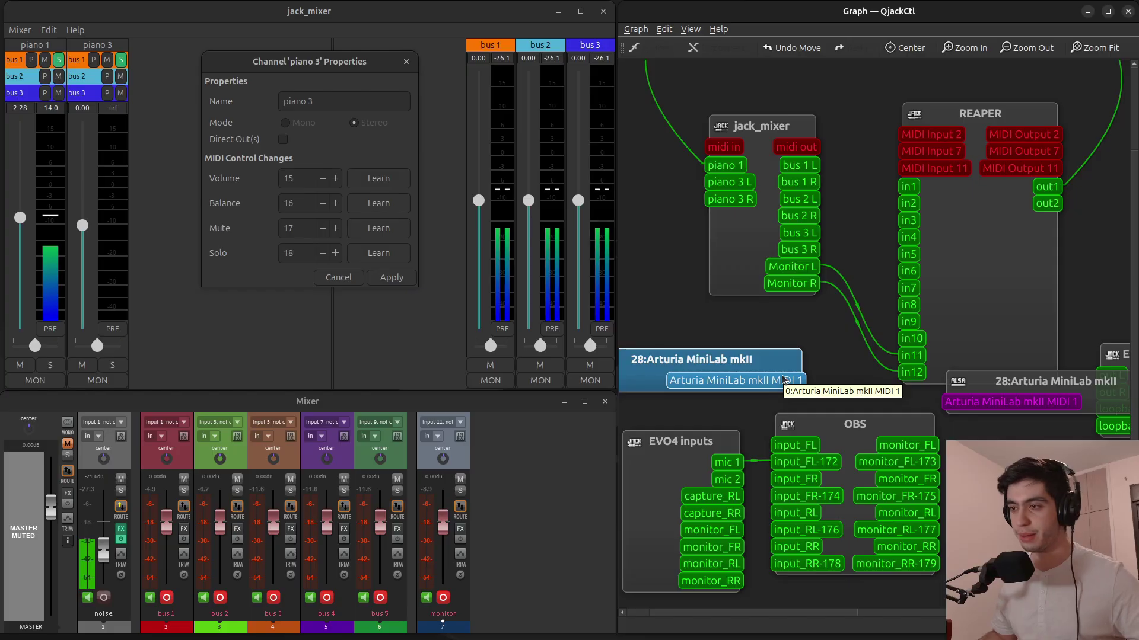
Step: Try to connect the ALSA Arturia MiniLab mkII MIDI 1 port to jack_mixer's midi in port in the graph
{"action": "left_click_drag", "start_coordinate": [783, 380], "coordinate": [714, 151]}
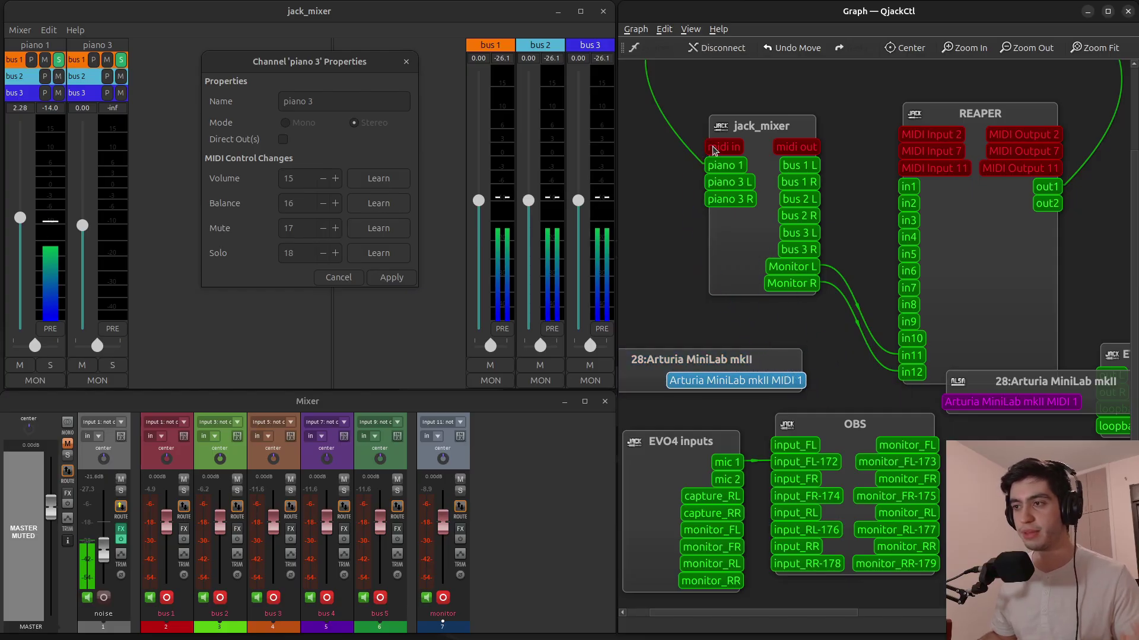
{"action": "left_click", "coordinate": [773, 408]}
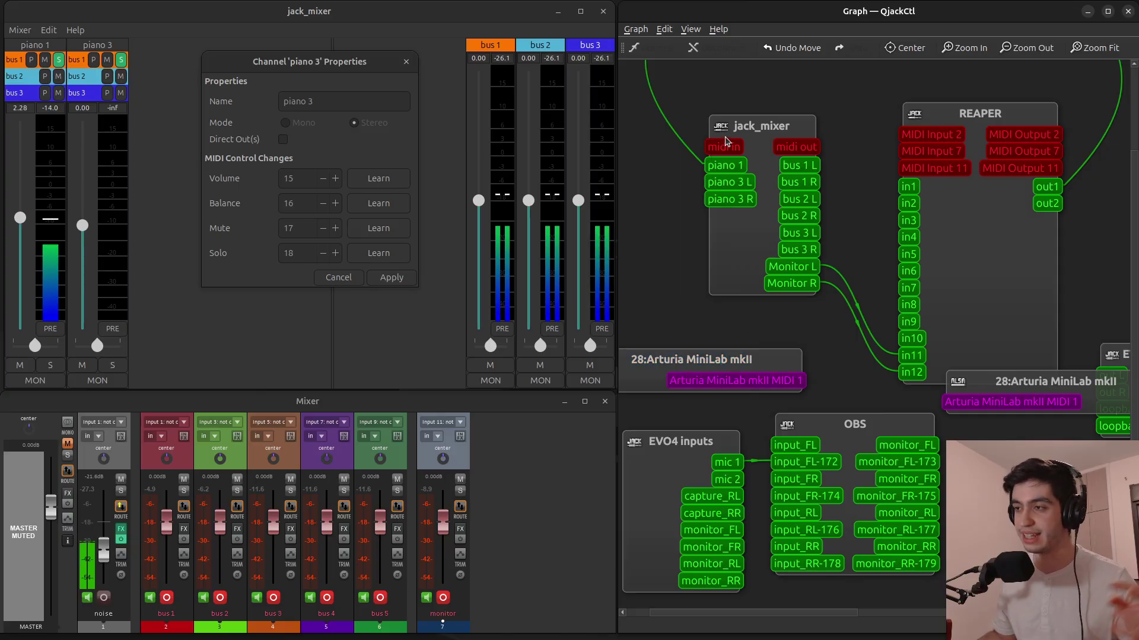
{"action": "left_click_drag", "start_coordinate": [748, 382], "coordinate": [282, 454]}
{"action": "left_click_drag", "start_coordinate": [905, 405], "coordinate": [709, 137]}
{"action": "left_click", "coordinate": [751, 228]}
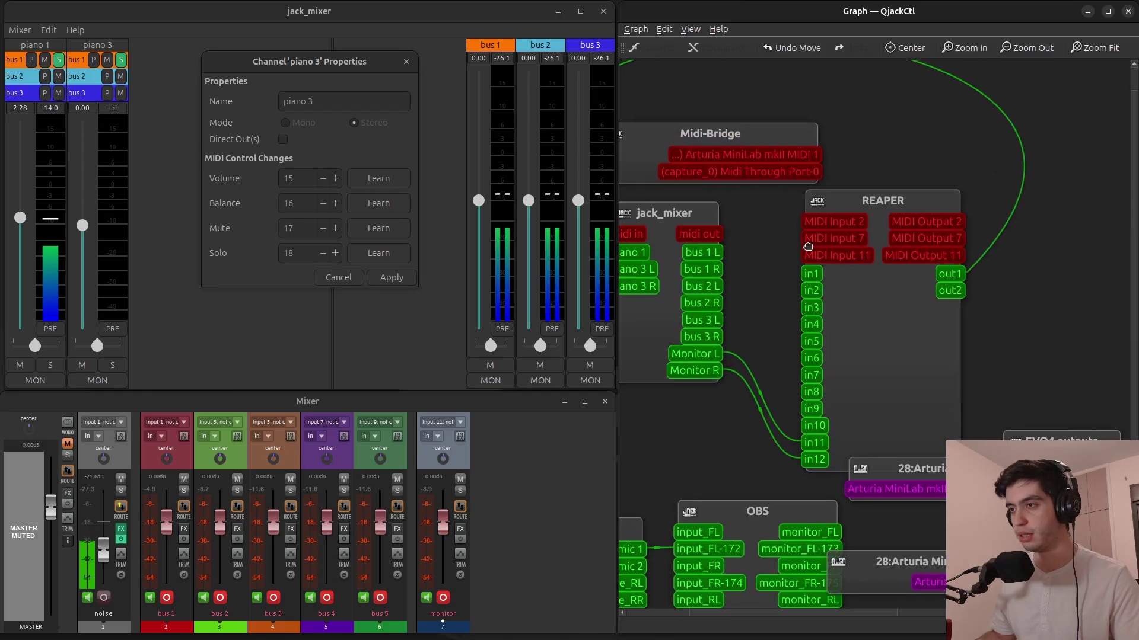
Step: Connect the Midi-Bridge's Arturia MiniLab mkII MIDI 1 port to jack_mixer's midi in port
{"action": "left_click_drag", "start_coordinate": [797, 238], "coordinate": [952, 232]}
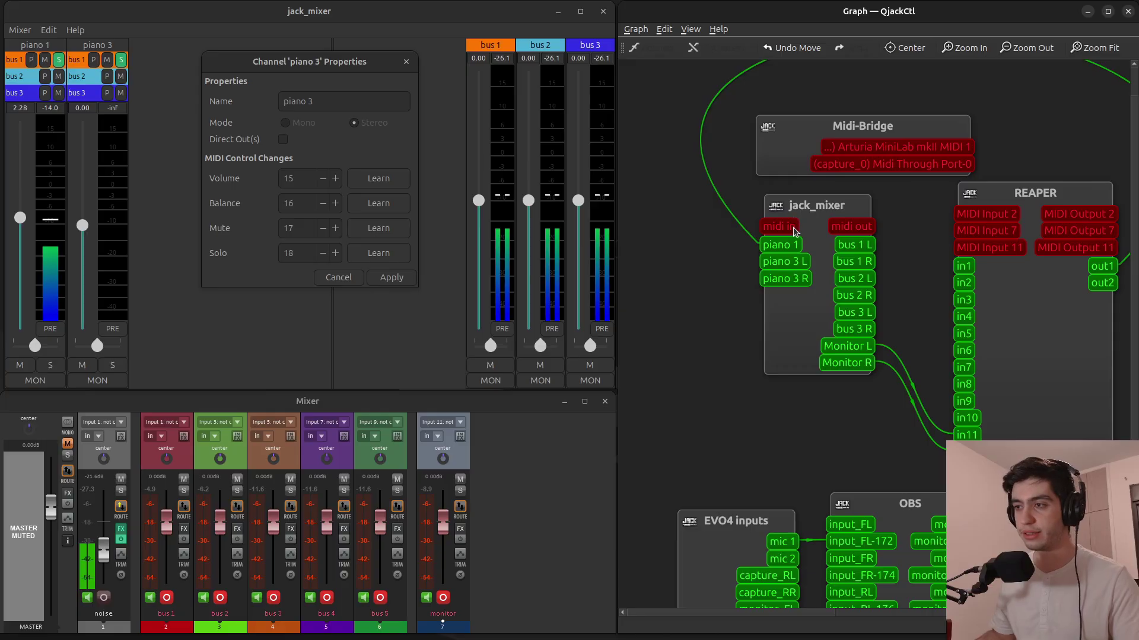
{"action": "left_click_drag", "start_coordinate": [923, 167], "coordinate": [889, 158]}
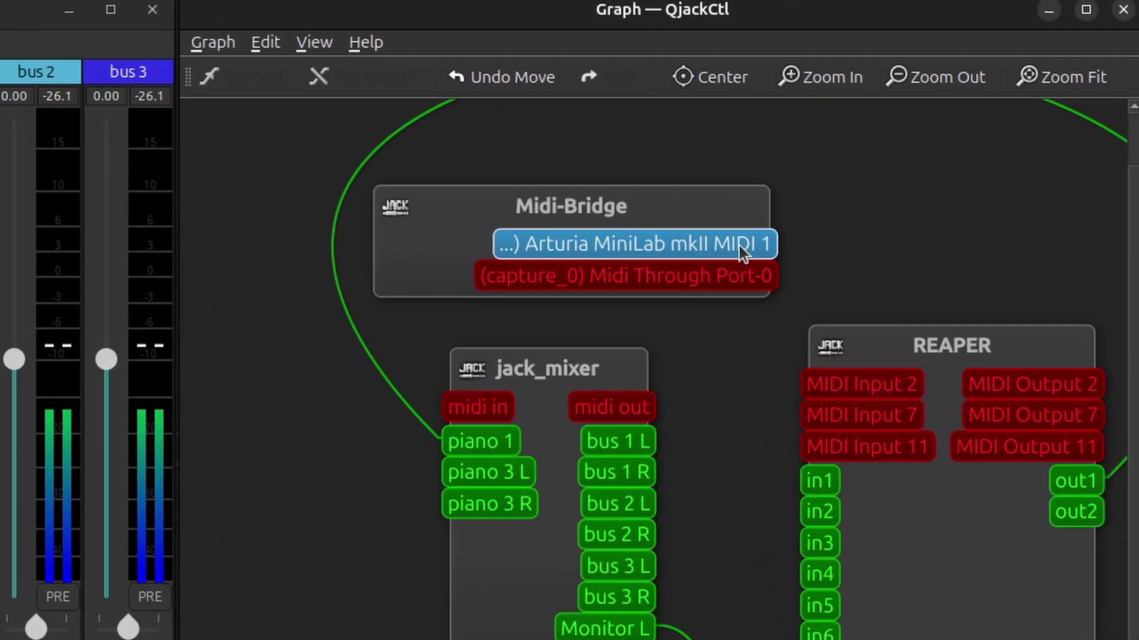
{"action": "left_click_drag", "start_coordinate": [739, 246], "coordinate": [472, 403]}
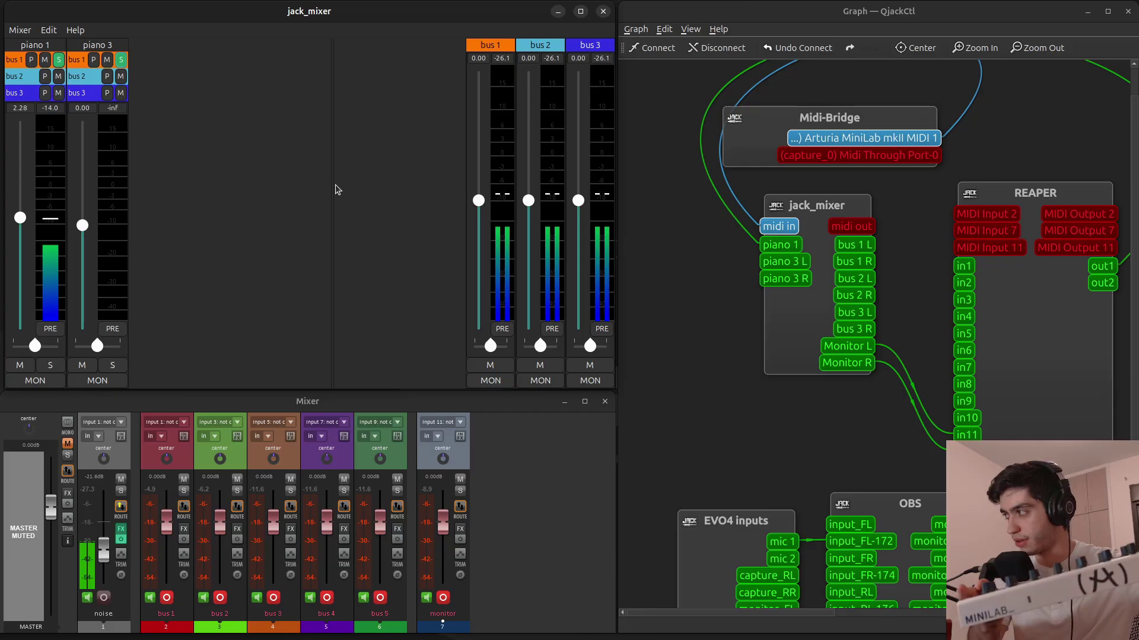
Step: Use MIDI learn to assign control change 74 to piano 1's volume, and apply it
{"action": "left_click", "coordinate": [57, 47]}
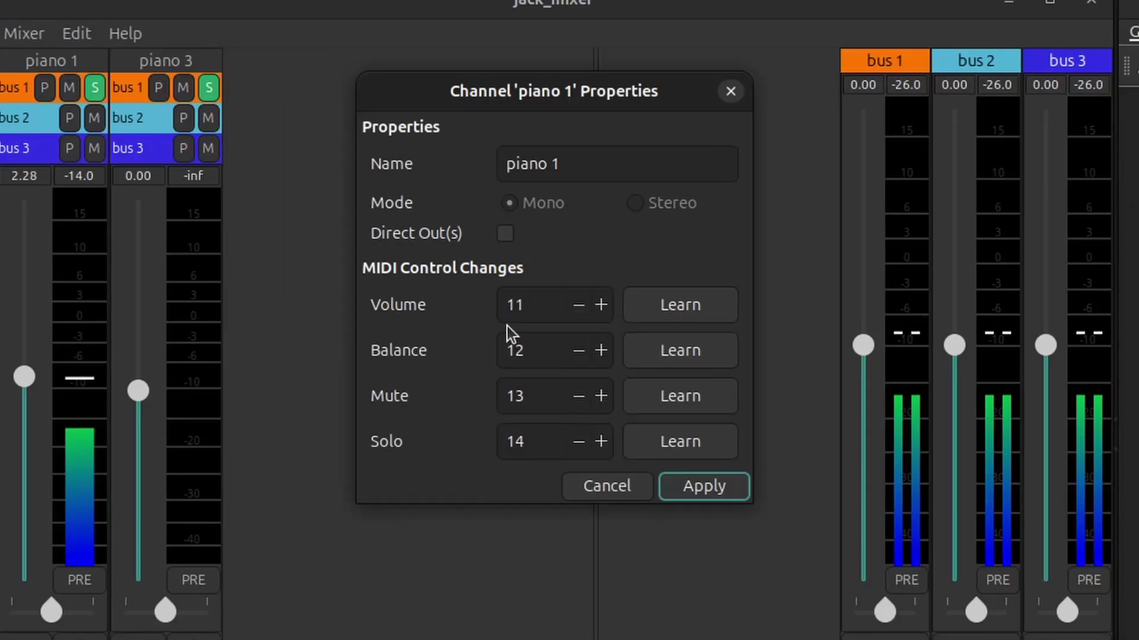
{"action": "left_click", "coordinate": [373, 182]}
{"action": "left_click", "coordinate": [671, 313]}
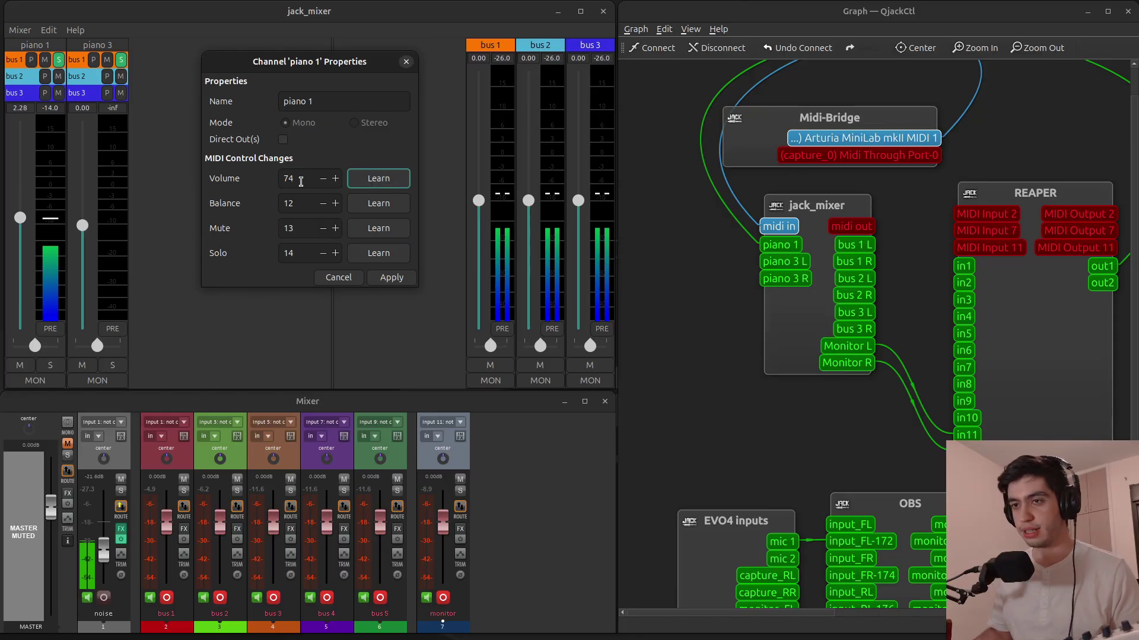
{"action": "left_click", "coordinate": [390, 278]}
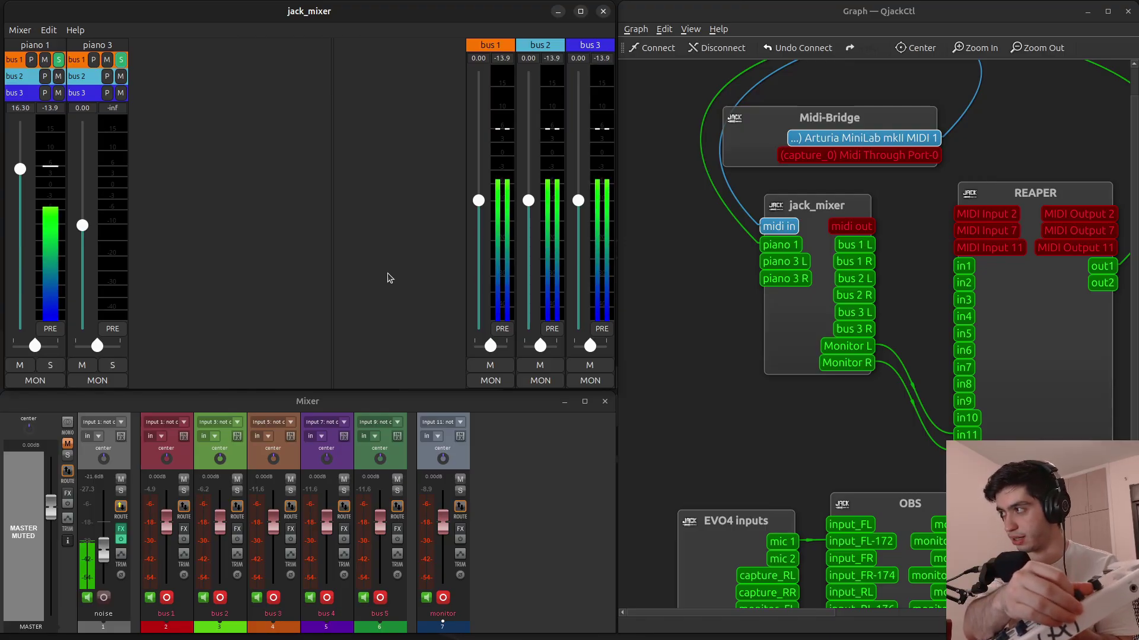
Step: Use MIDI learn to assign control change 18 to piano 1's balance, and apply it
{"action": "double_click", "coordinate": [31, 46]}
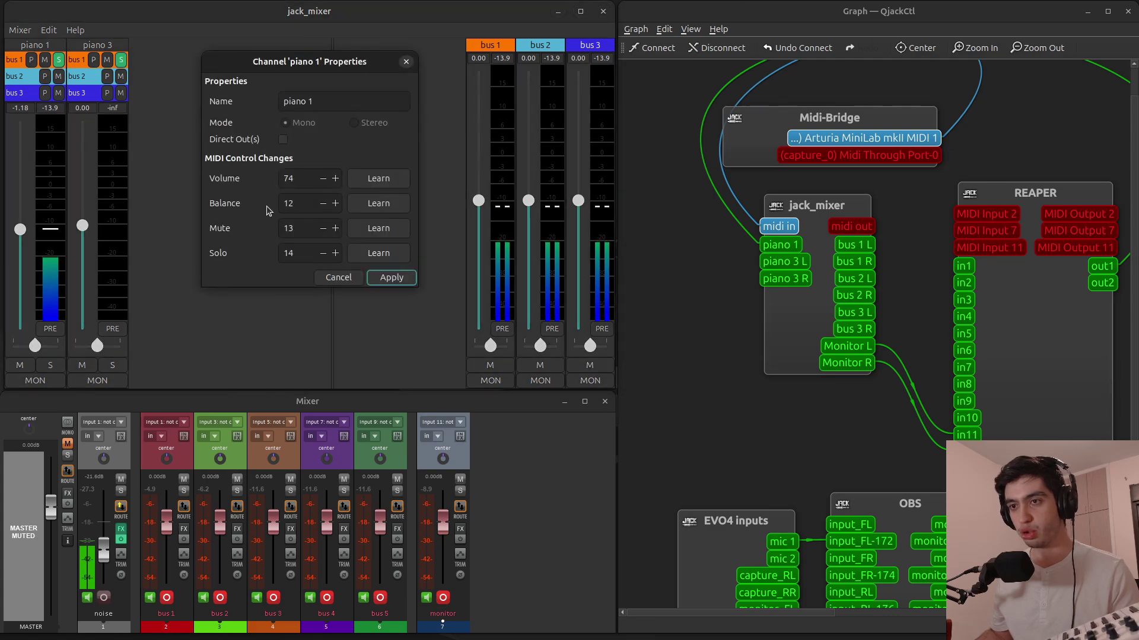
{"action": "left_click", "coordinate": [369, 207]}
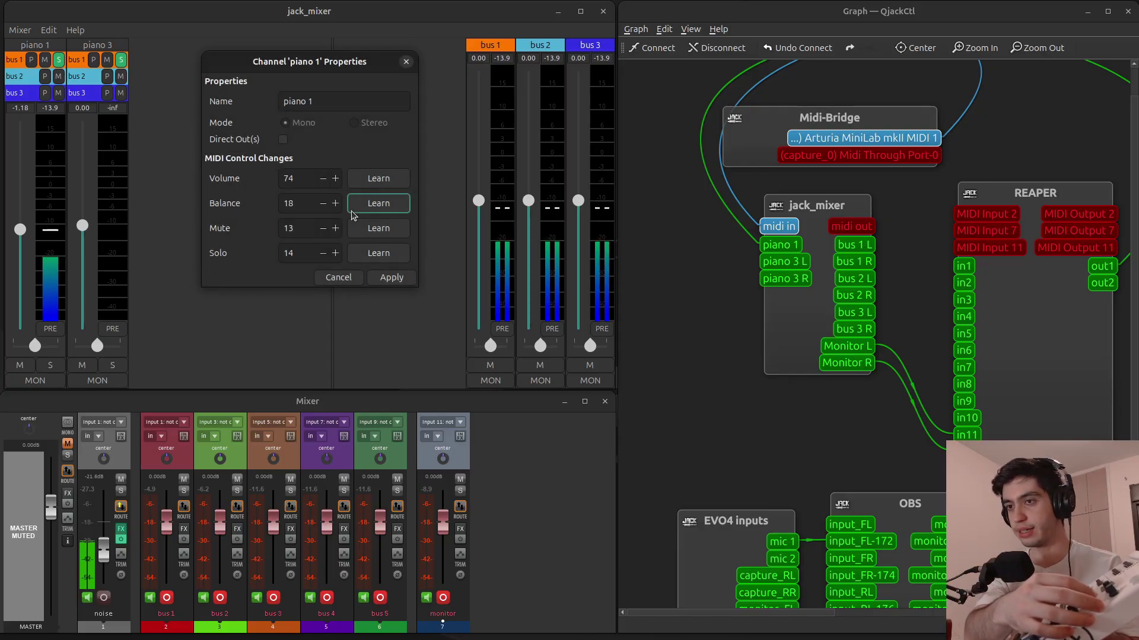
{"action": "left_click", "coordinate": [389, 277]}
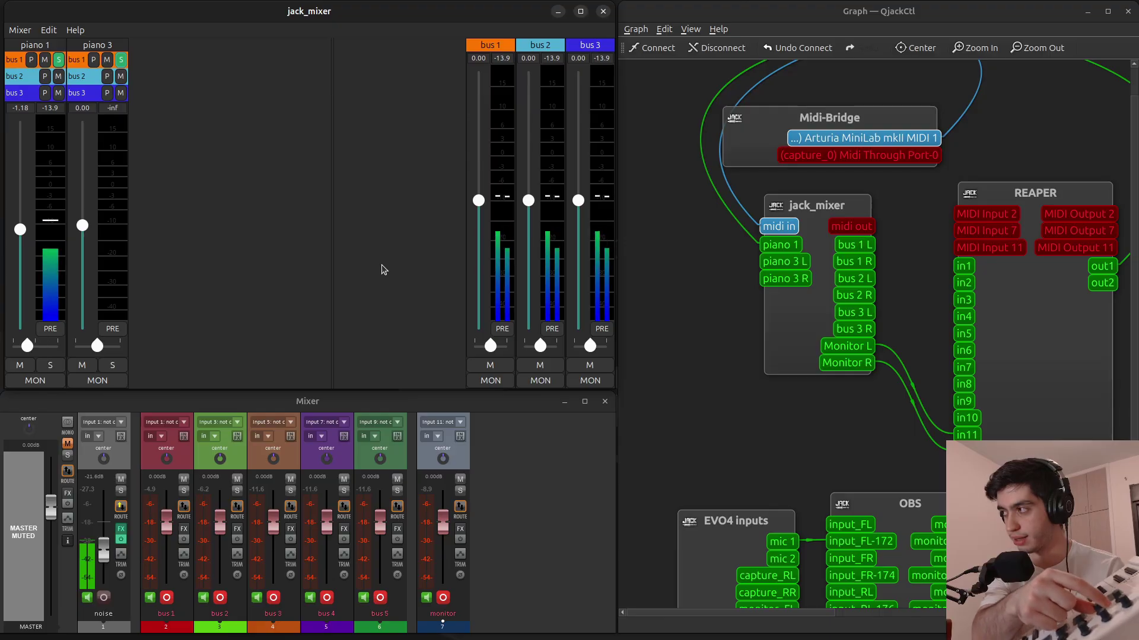
Step: Use MIDI learn to assign control change 71 to piano 3's volume and 19 to its balance, and apply both
{"action": "double_click", "coordinate": [110, 46]}
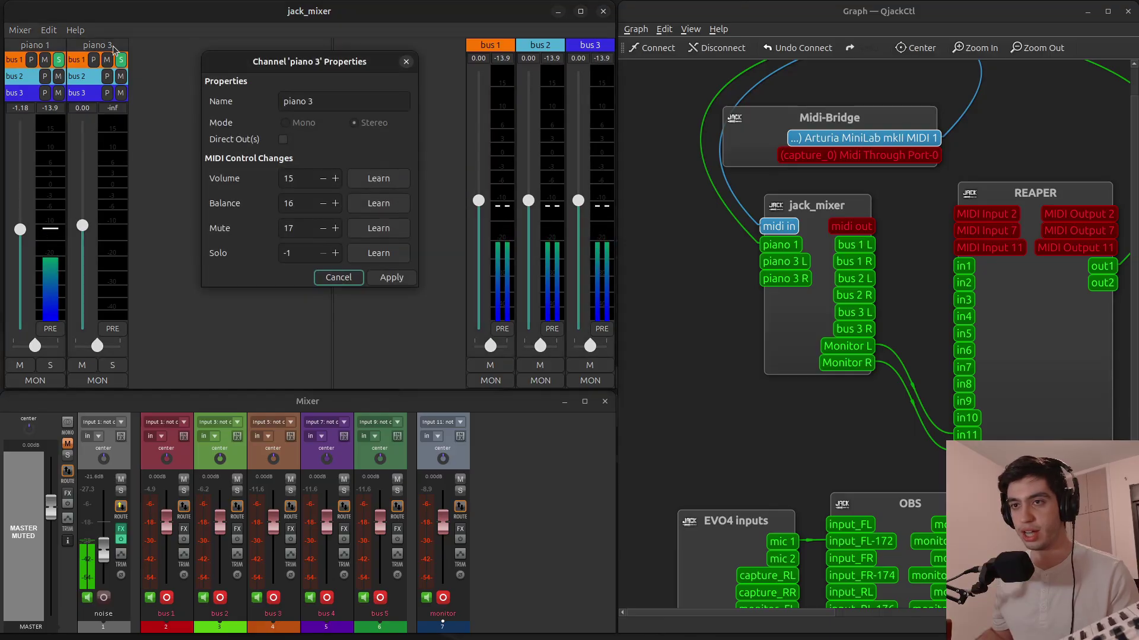
{"action": "left_click", "coordinate": [376, 179]}
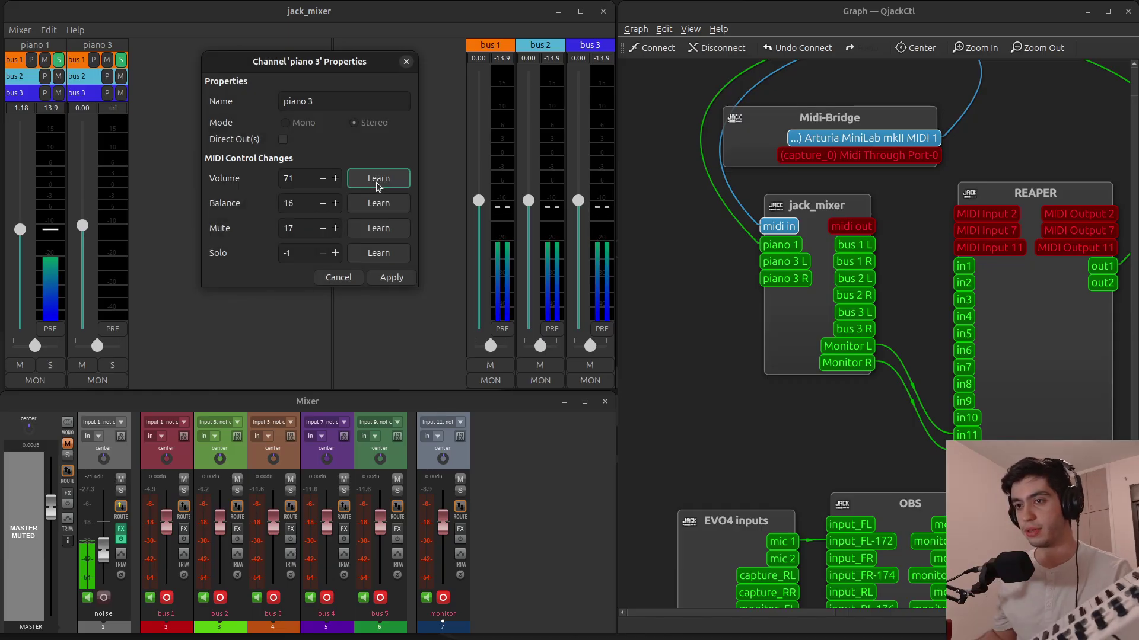
{"action": "left_click", "coordinate": [398, 208]}
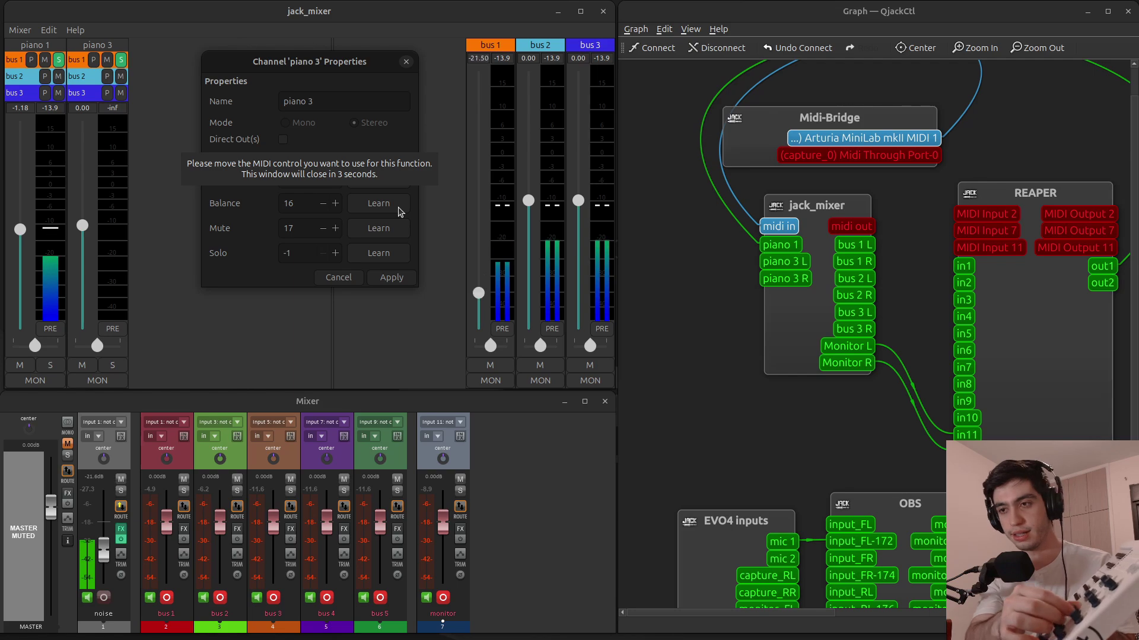
{"action": "left_click", "coordinate": [393, 281]}
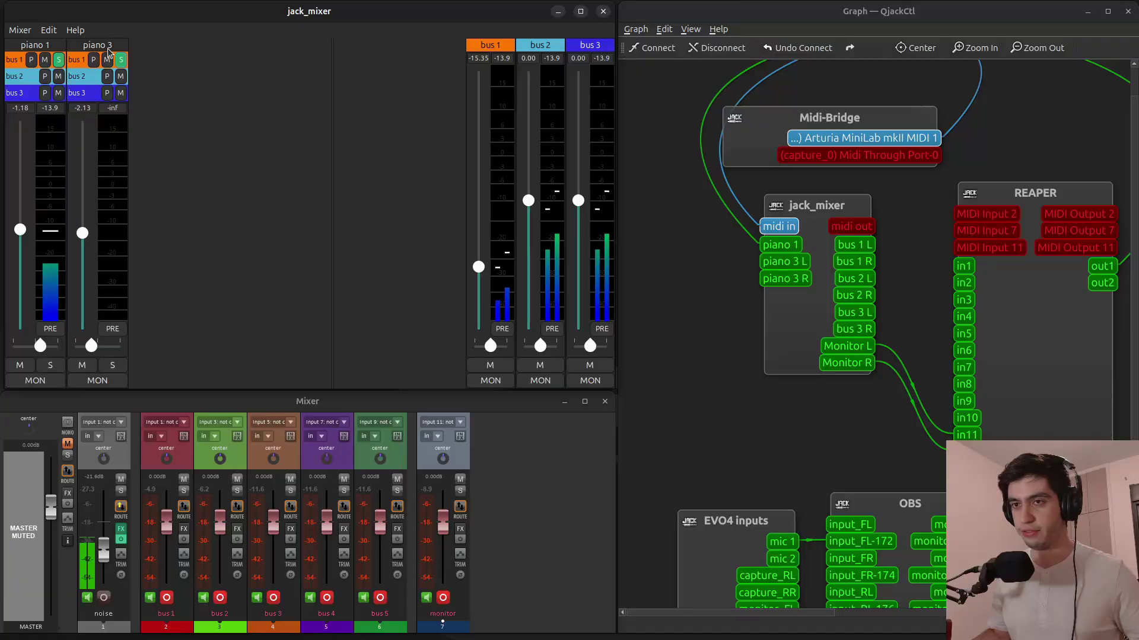
Step: Run MIDI learn for piano 3's mute control and apply the channel properties
{"action": "left_click", "coordinate": [107, 47]}
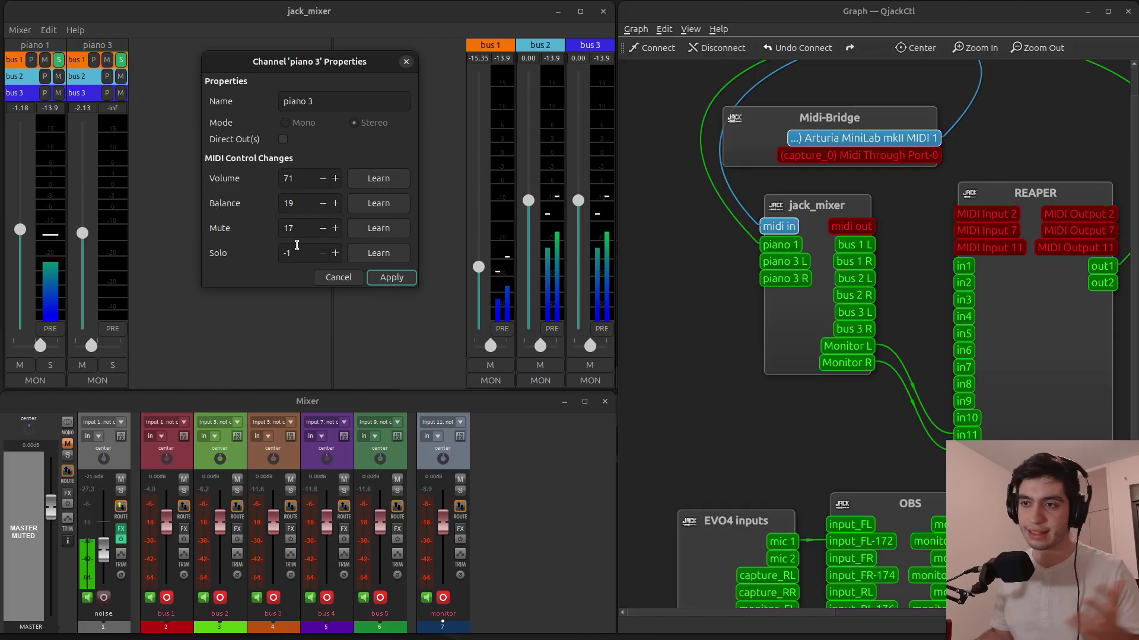
{"action": "left_click", "coordinate": [374, 232]}
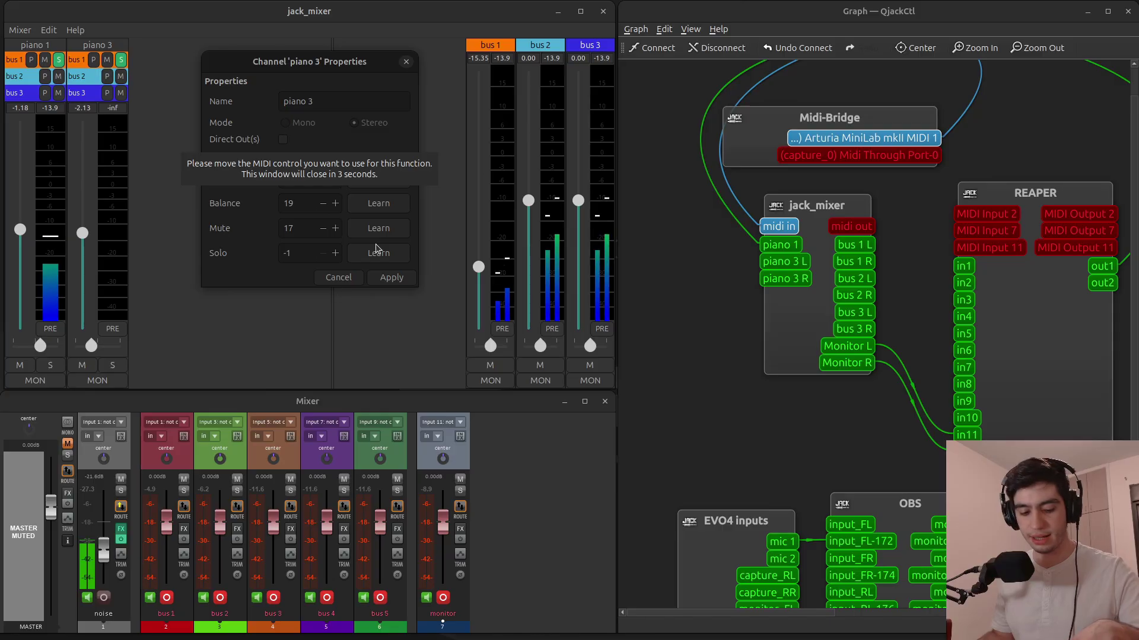
{"action": "left_click", "coordinate": [371, 281]}
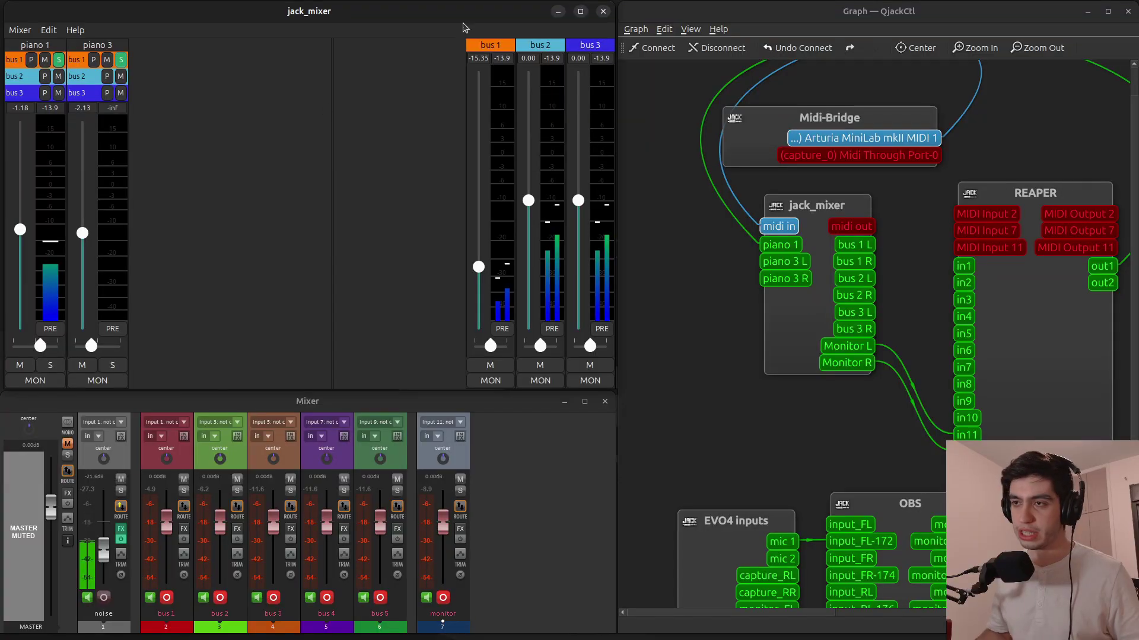
Step: Examine the channel properties of bus 1, piano 1 and piano 3, closing each without changes
{"action": "double_click", "coordinate": [495, 47]}
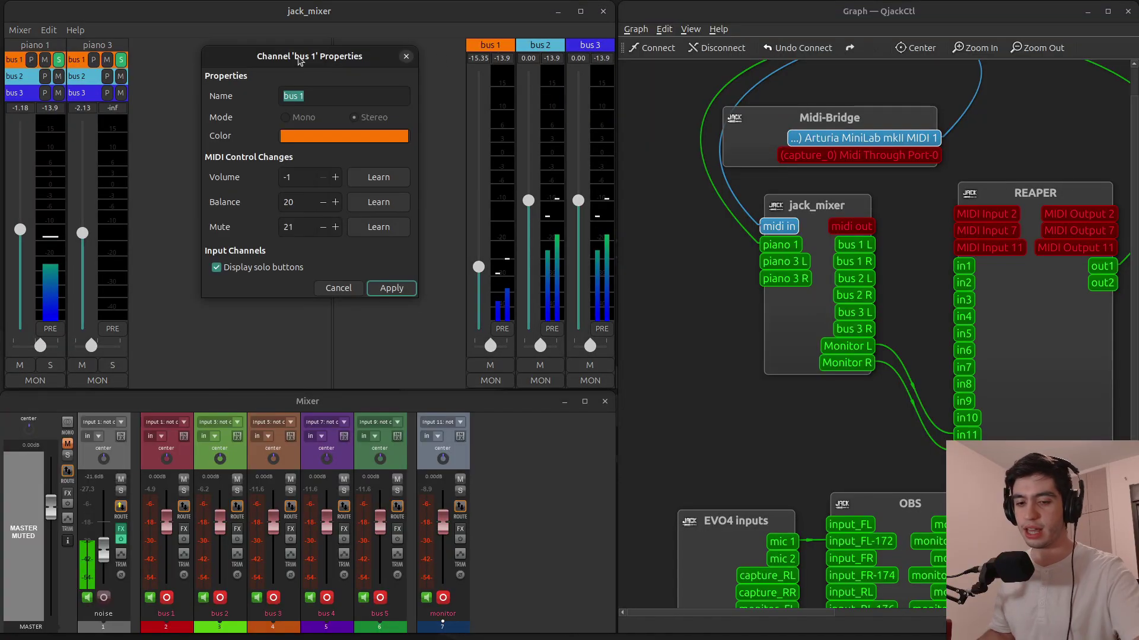
{"action": "left_click", "coordinate": [406, 57]}
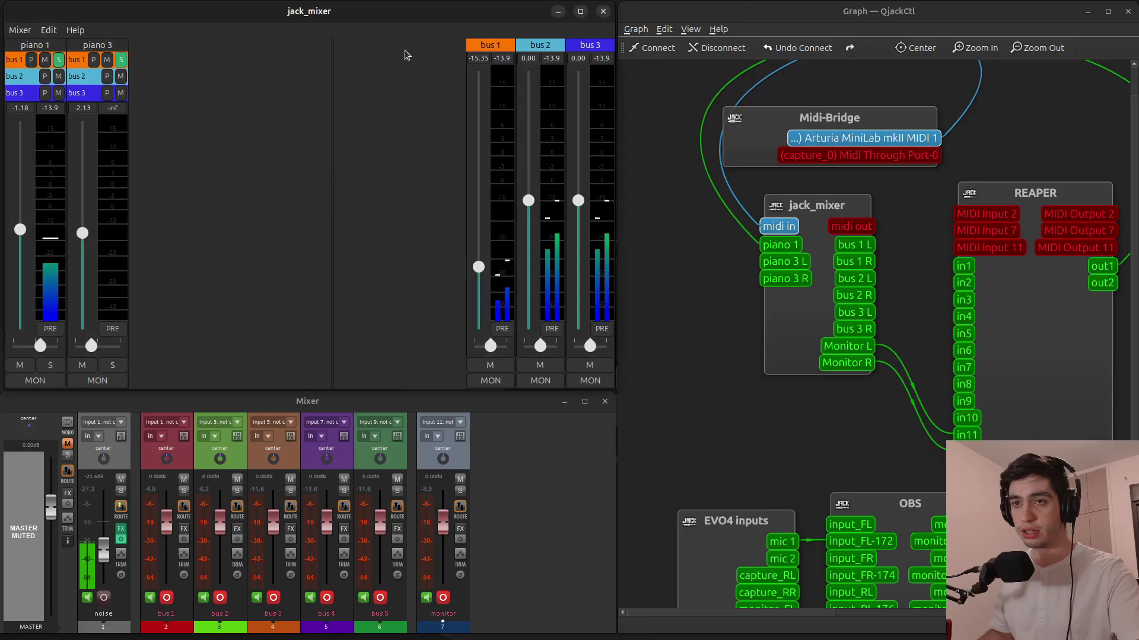
{"action": "left_click", "coordinate": [49, 30]}
{"action": "mouse_move", "coordinate": [75, 30]}
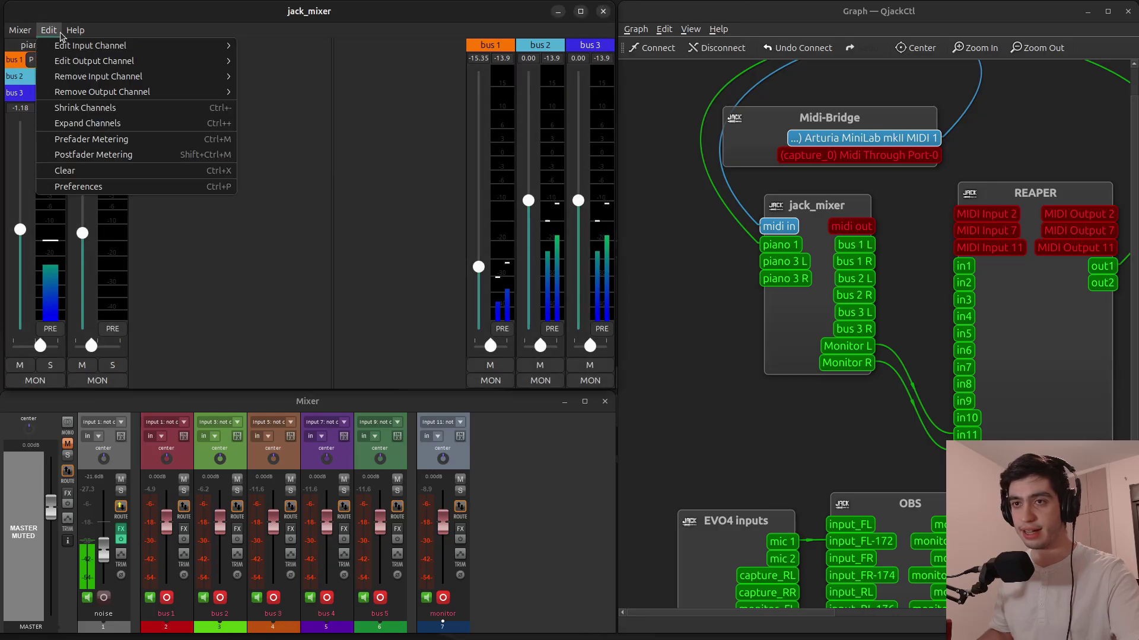
{"action": "left_click", "coordinate": [265, 46]}
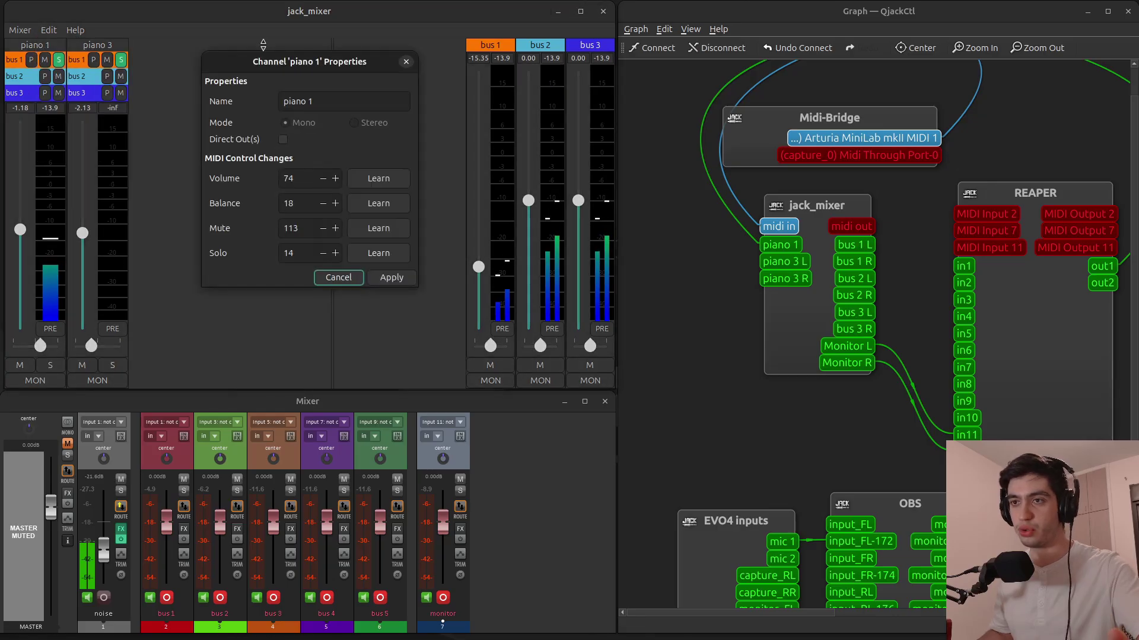
{"action": "left_click", "coordinate": [406, 63]}
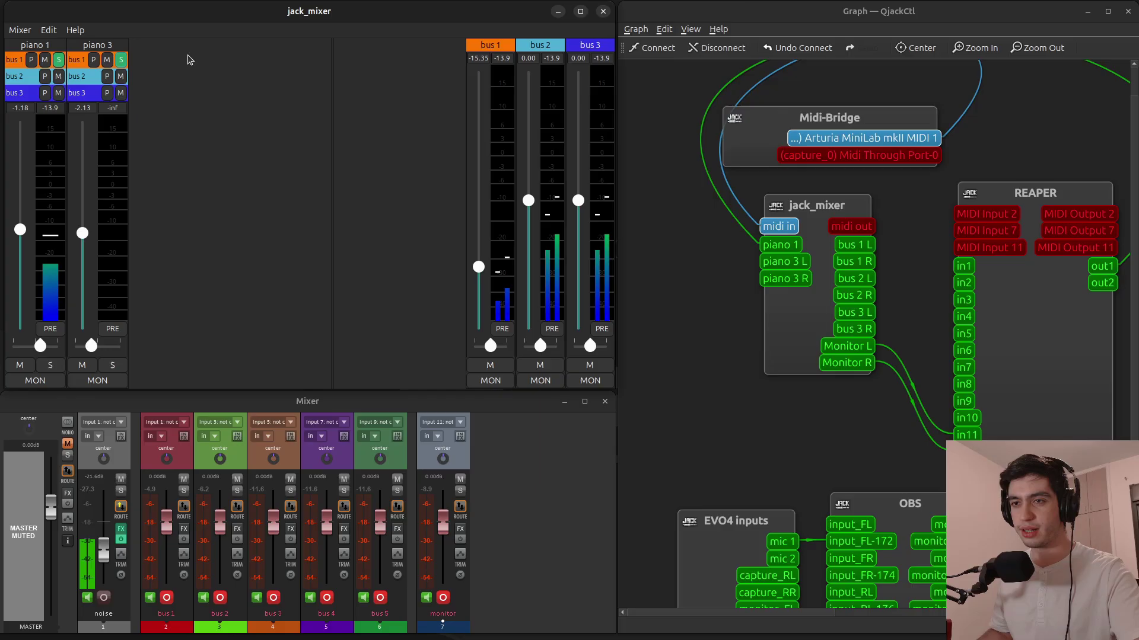
{"action": "double_click", "coordinate": [112, 46]}
{"action": "left_click", "coordinate": [405, 62]}
Step: Look through the input and output channels offered for removal without removing any
{"action": "left_click", "coordinate": [48, 30]}
{"action": "mouse_move", "coordinate": [79, 61]}
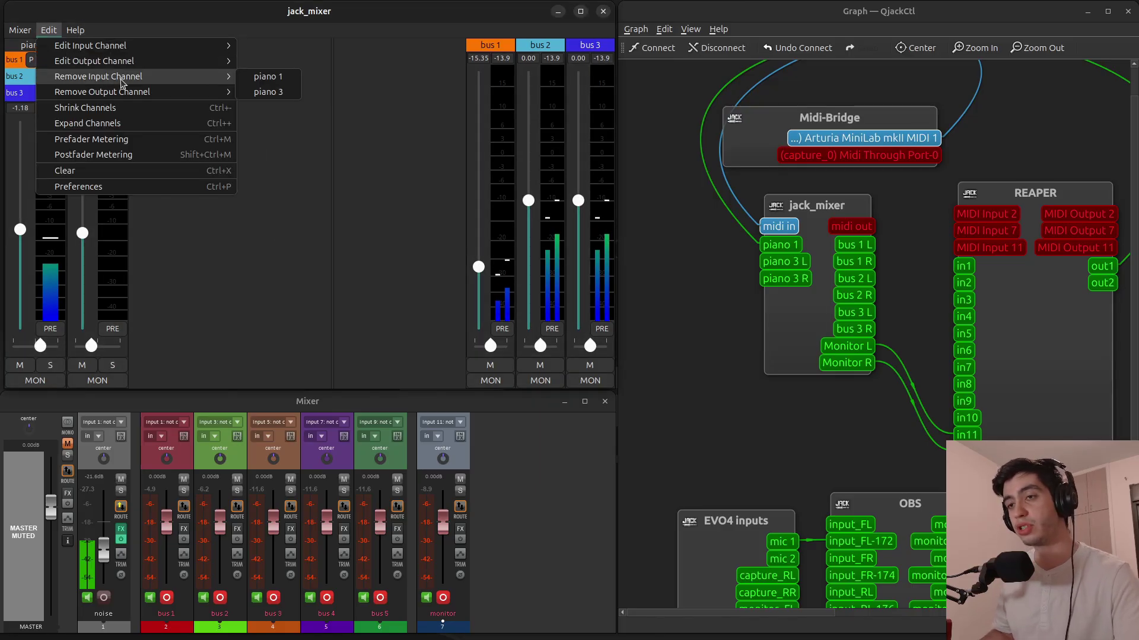
{"action": "mouse_move", "coordinate": [176, 92]}
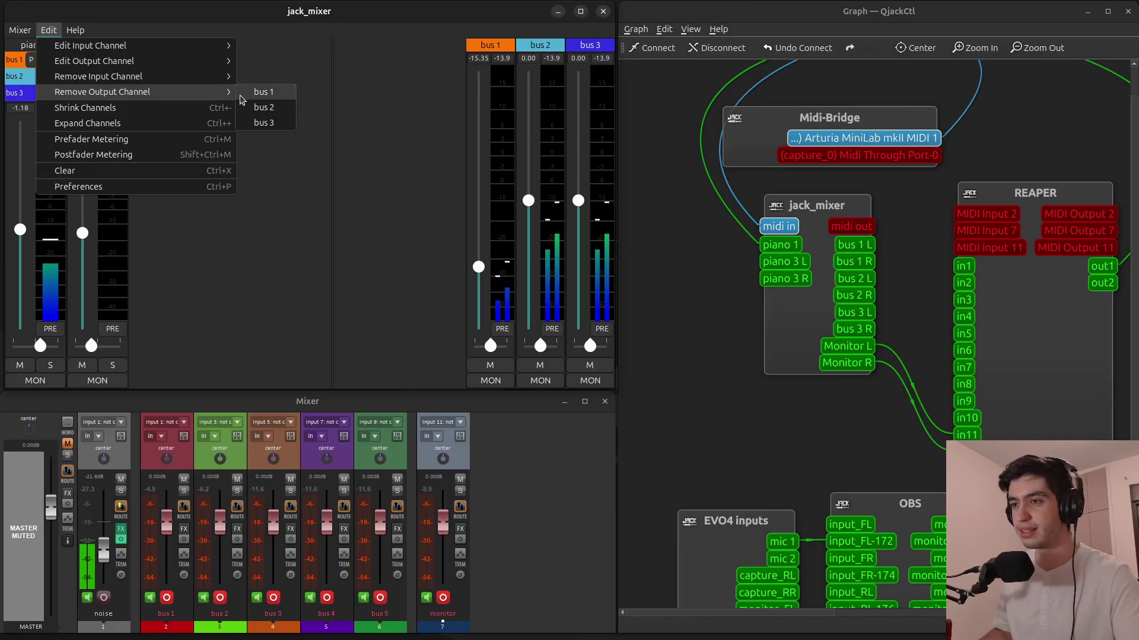
{"action": "left_click", "coordinate": [266, 76]}
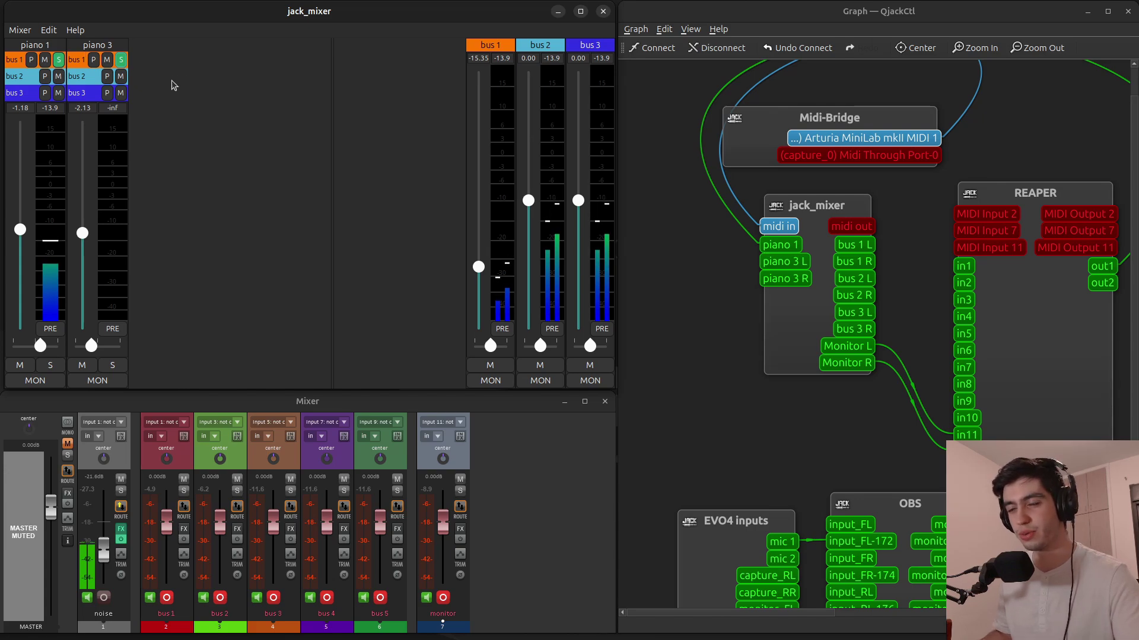
Step: Shrink the channel strips of the mixer and expand them back to full width
{"action": "left_click", "coordinate": [121, 94]}
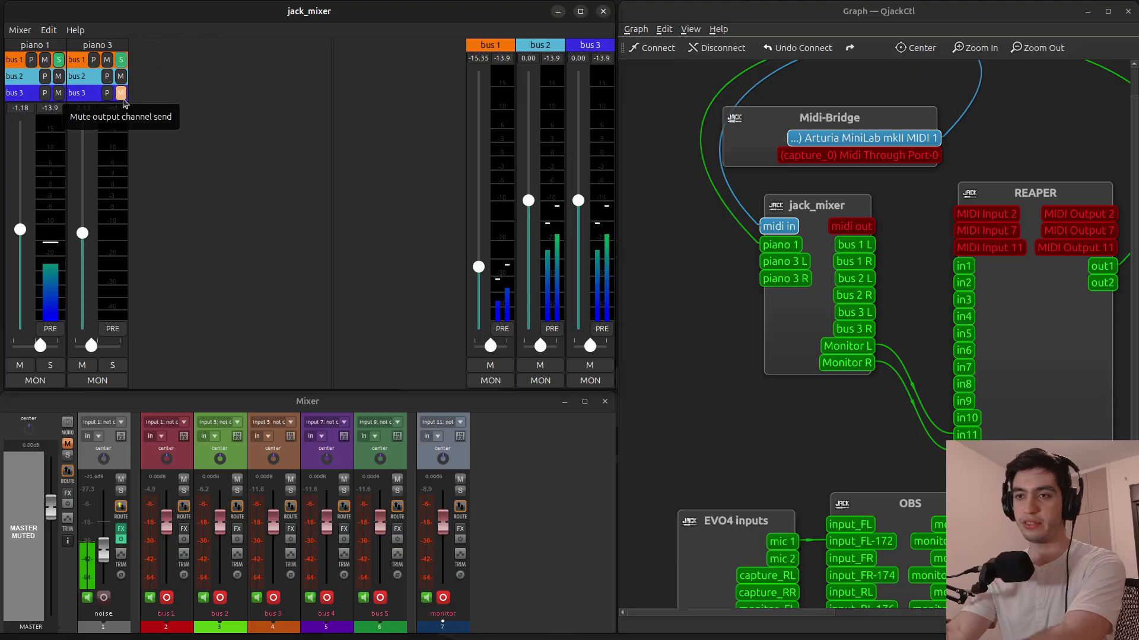
{"action": "left_click", "coordinate": [121, 94]}
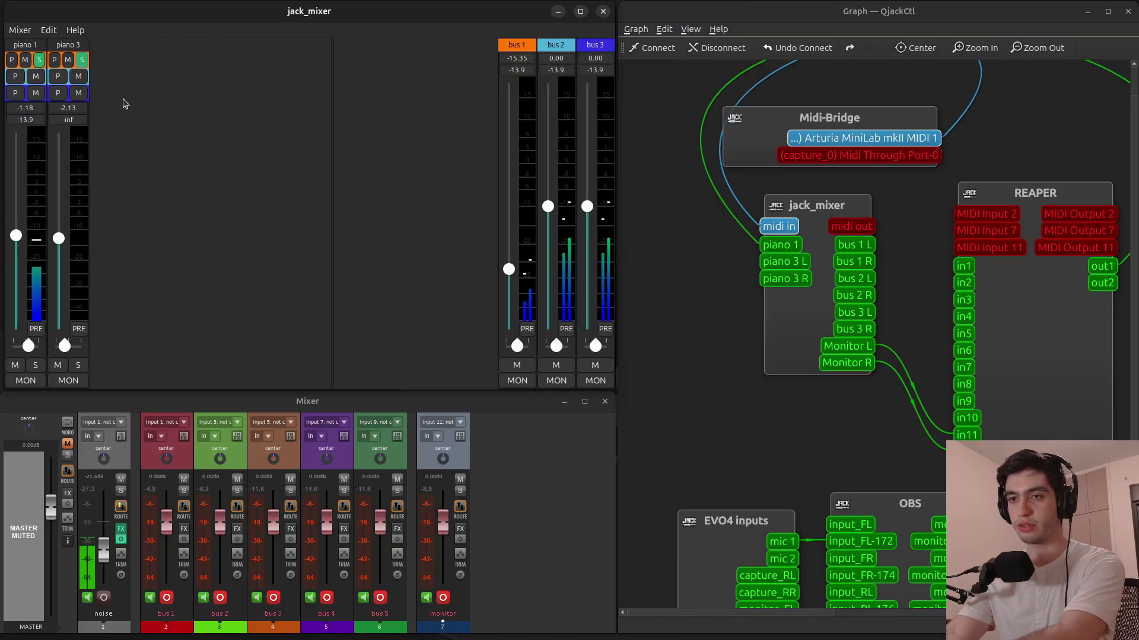
{"action": "left_click", "coordinate": [122, 99]}
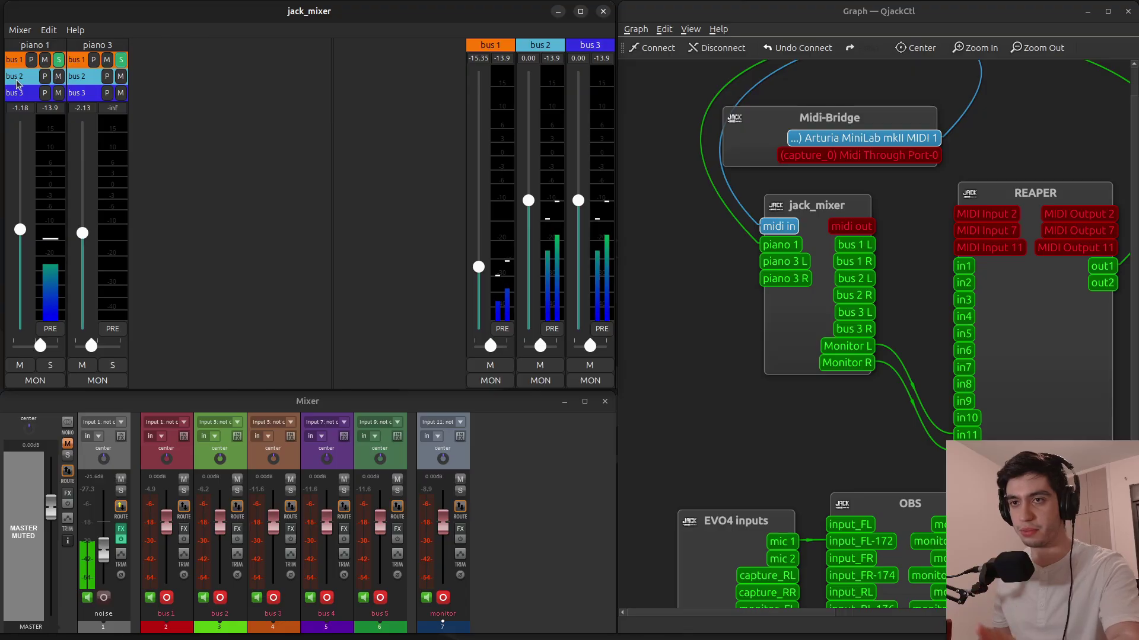
Step: Switch all channels to prefader metering and back to postfader metering
{"action": "left_click", "coordinate": [48, 29]}
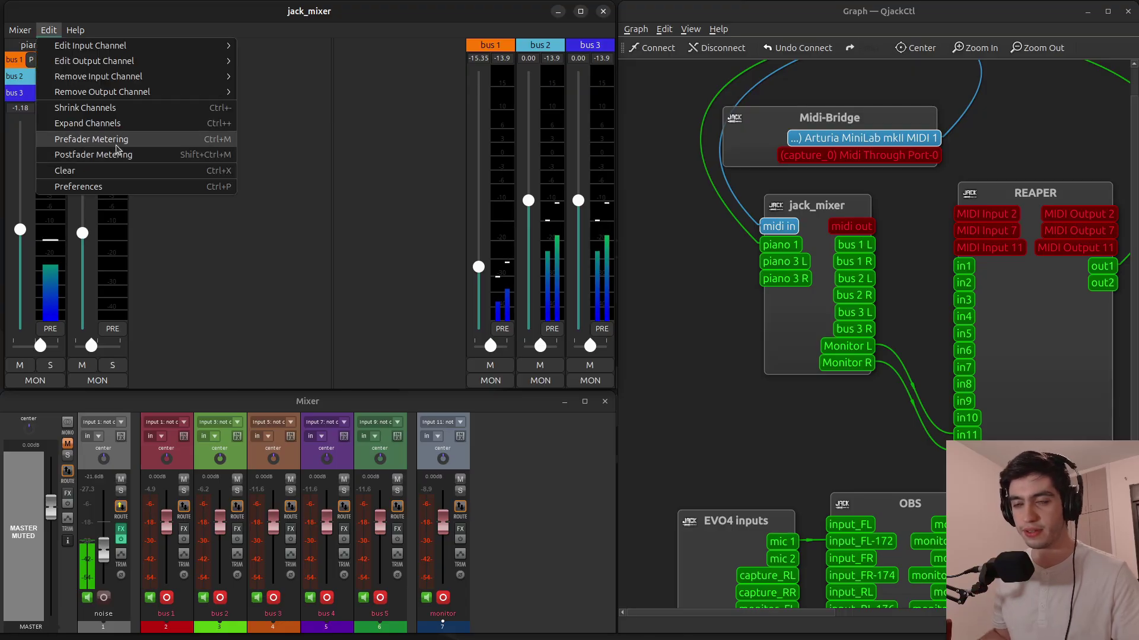
{"action": "left_click", "coordinate": [275, 147]}
{"action": "key", "text": "ctrl+m"}
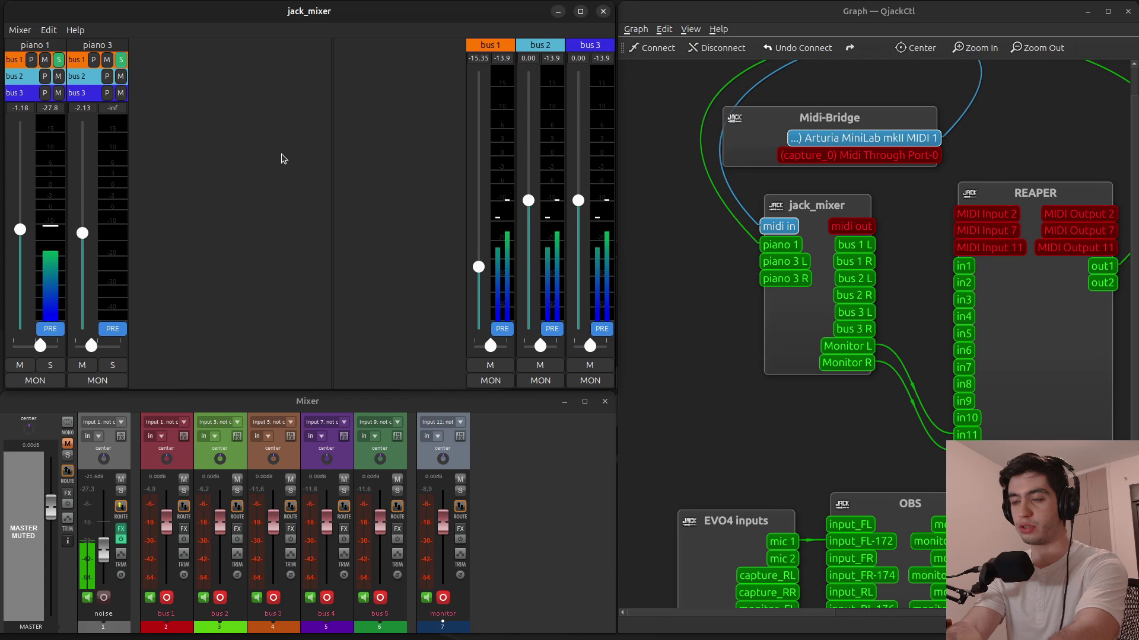
{"action": "key", "text": "ctrl+m"}
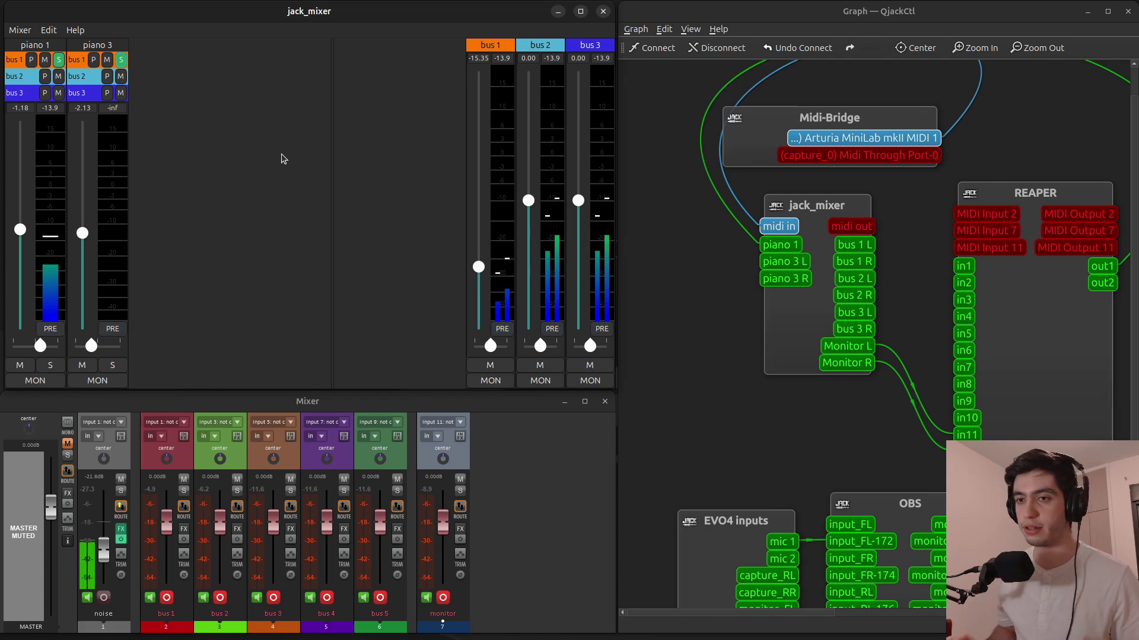
Step: Clear all input and output channels from the mixer
{"action": "left_click", "coordinate": [49, 30]}
{"action": "left_click", "coordinate": [124, 171]}
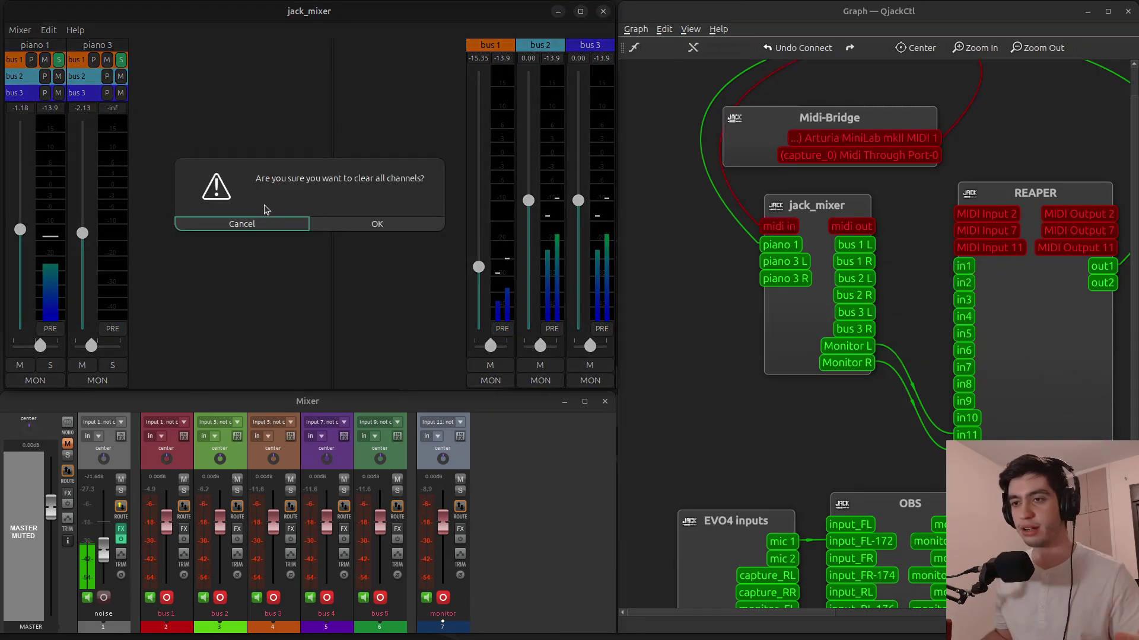
{"action": "left_click", "coordinate": [324, 228]}
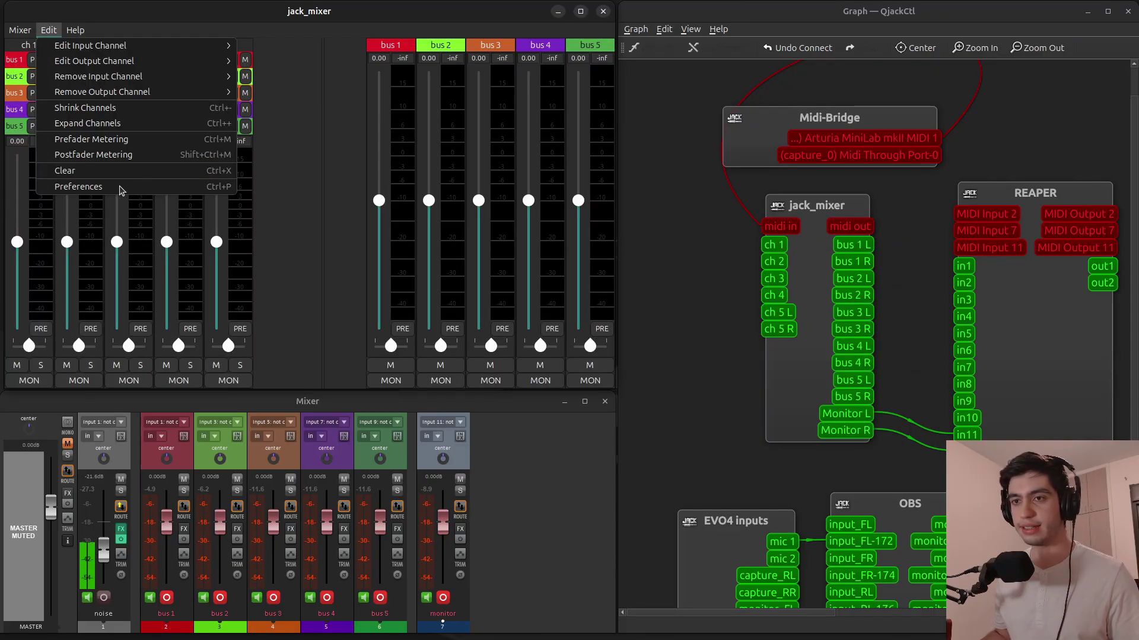
Step: Set the default project path in the preferences to the Documents folder, and choose to save the mixer project under a new name
{"action": "left_click", "coordinate": [120, 188]}
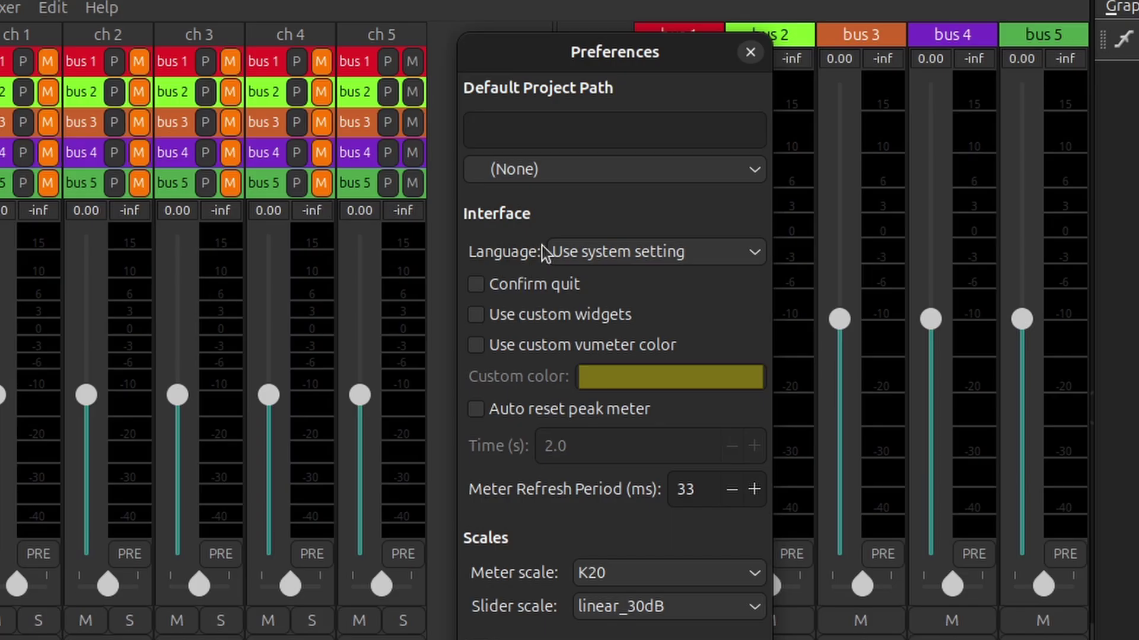
{"action": "left_click", "coordinate": [537, 171]}
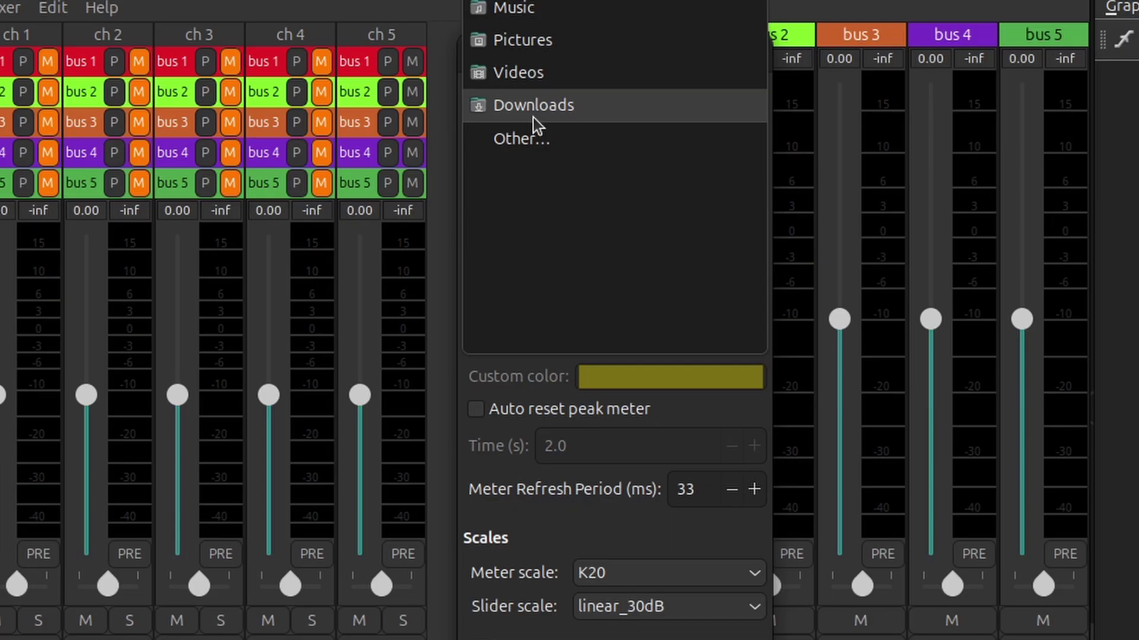
{"action": "left_click", "coordinate": [532, 13]}
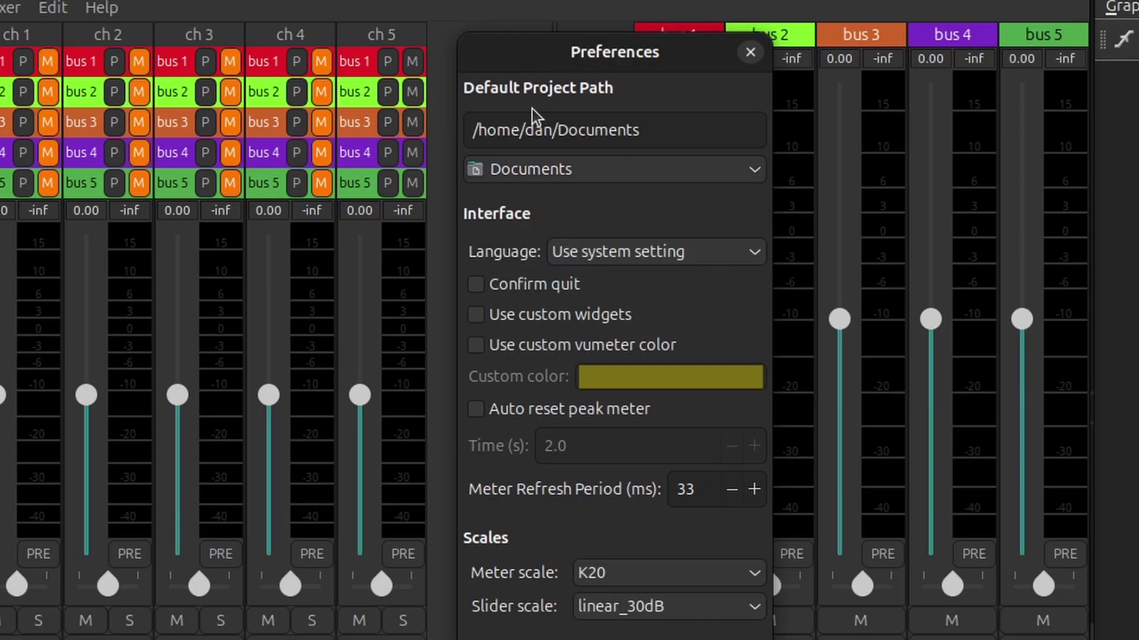
{"action": "key", "text": "Escape"}
{"action": "left_click", "coordinate": [31, 8]}
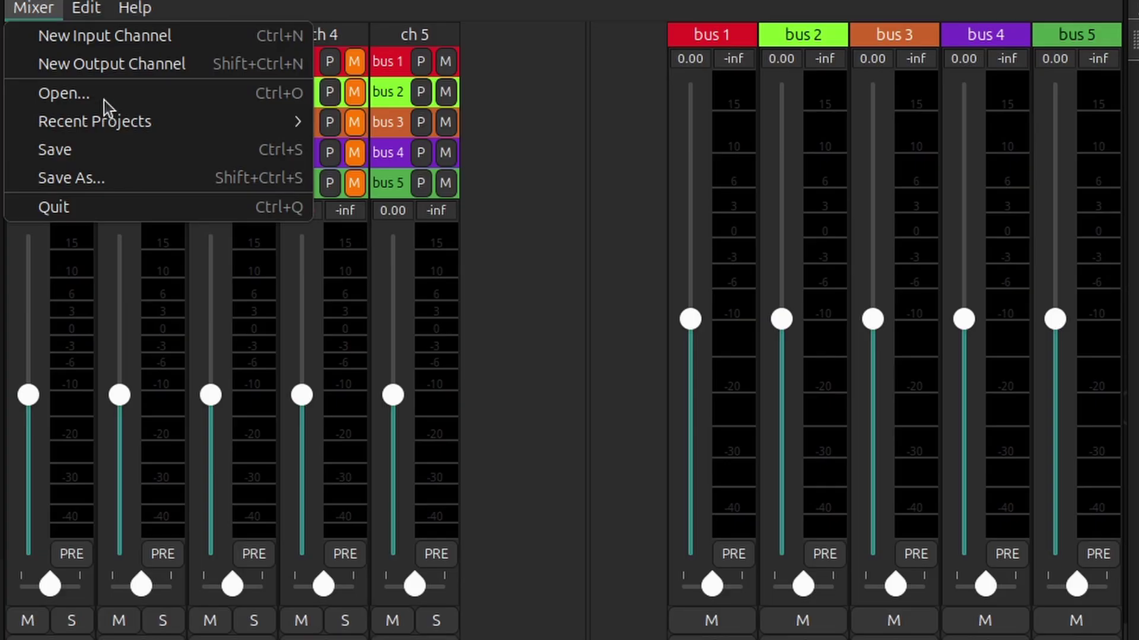
{"action": "left_click", "coordinate": [148, 179]}
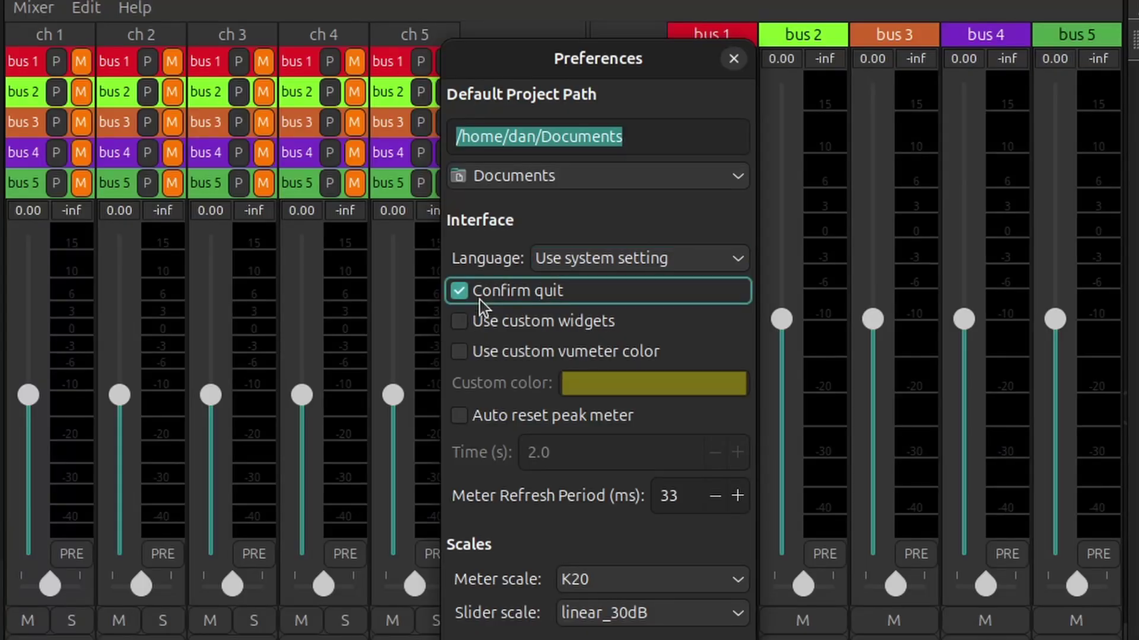
Step: Try quitting with Confirm quit enabled and cancel it, and turn on custom widgets, raising the ch 5 fader to 16.00
{"action": "left_click", "coordinate": [1091, 1]}
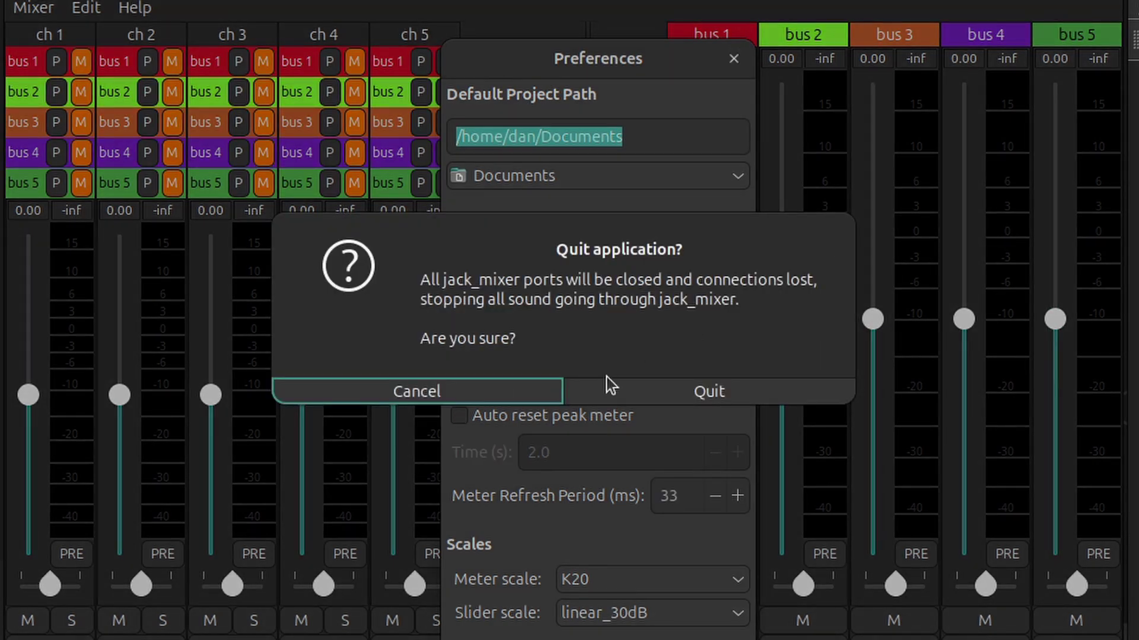
{"action": "left_click", "coordinate": [459, 393]}
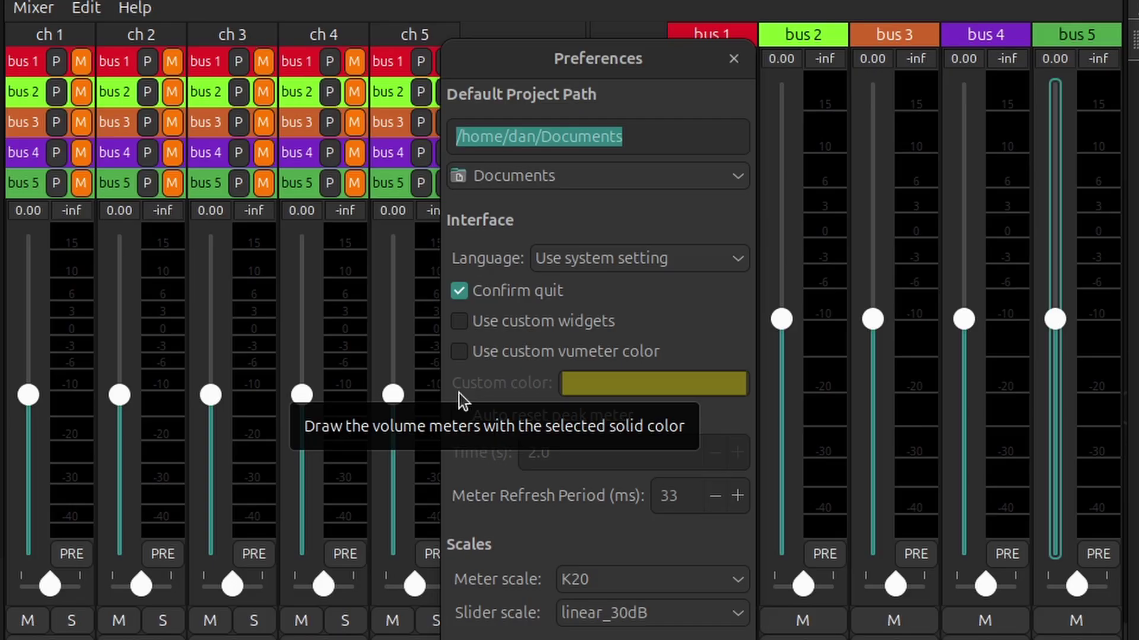
{"action": "left_click", "coordinate": [458, 321]}
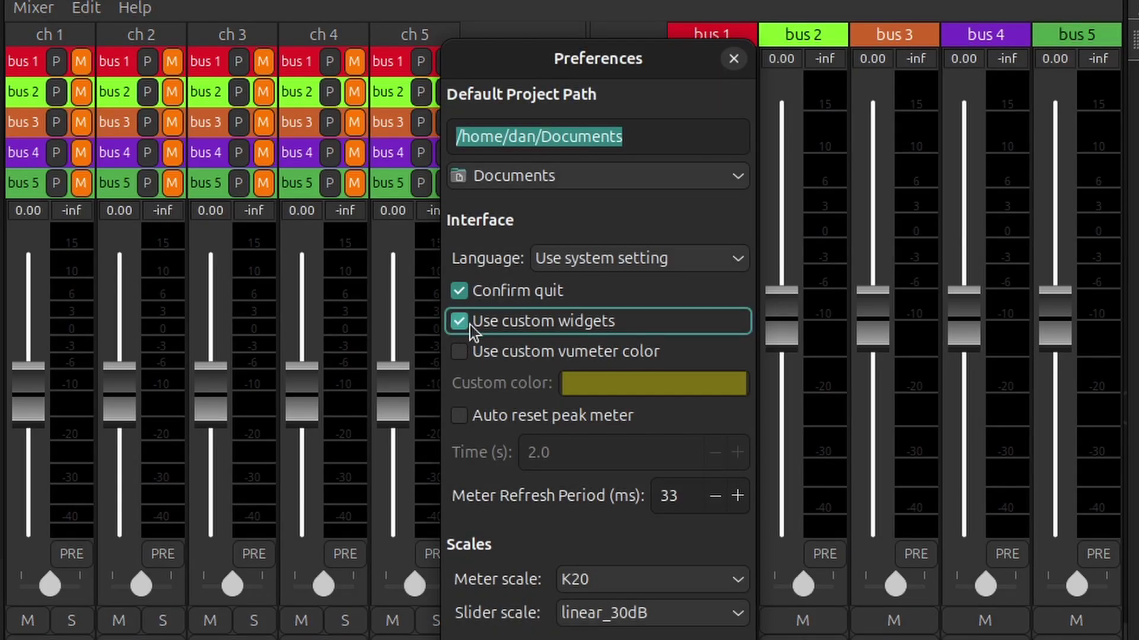
{"action": "left_click_drag", "start_coordinate": [403, 390], "coordinate": [397, 363]}
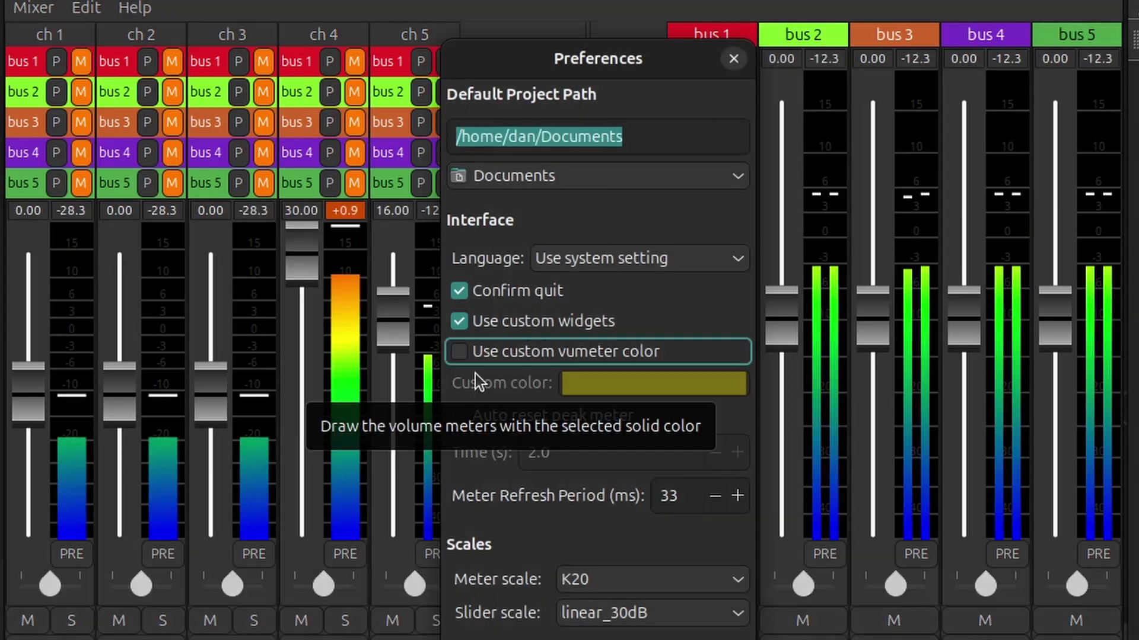
Step: Give the volume meters a custom dark red colour, and turn the custom vumeter colour off again
{"action": "left_click", "coordinate": [470, 357]}
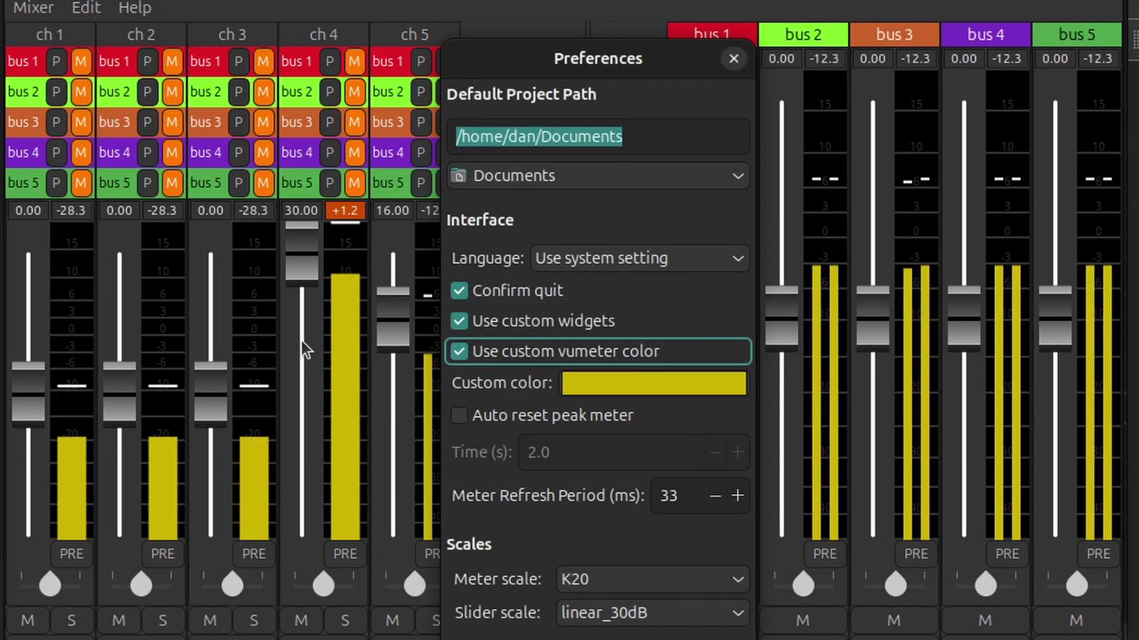
{"action": "left_click", "coordinate": [632, 388]}
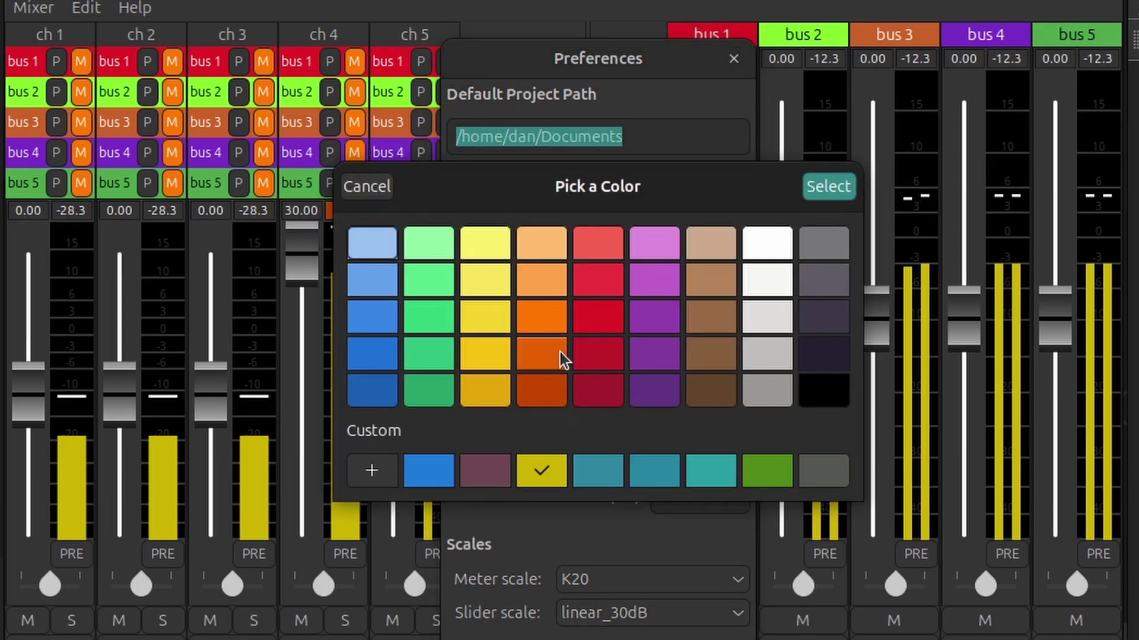
{"action": "double_click", "coordinate": [592, 372]}
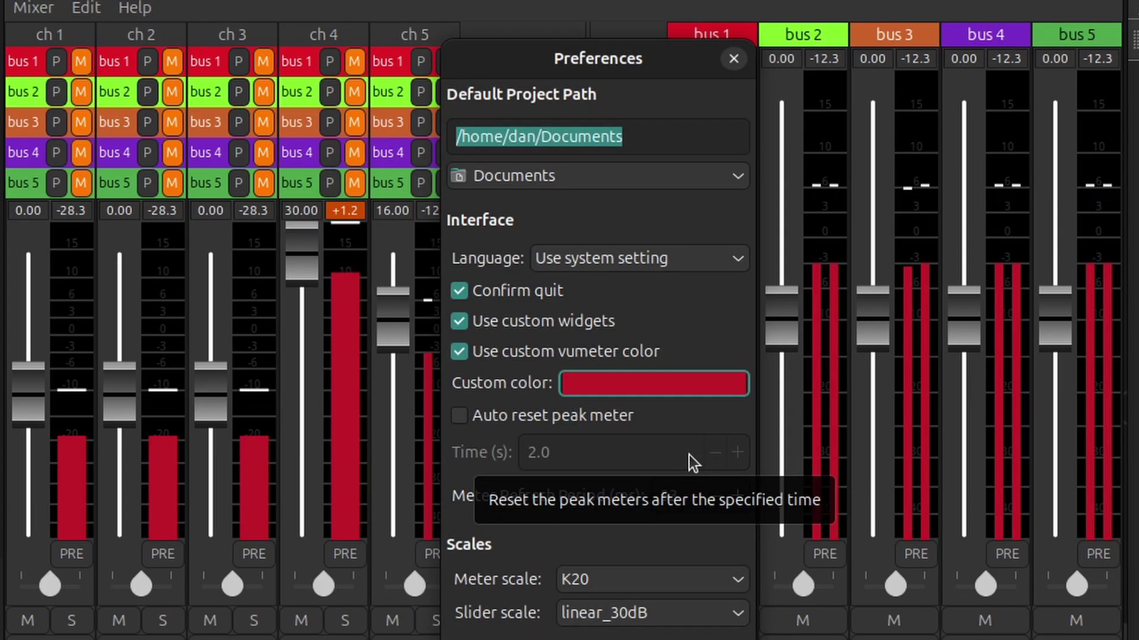
{"action": "left_click", "coordinate": [504, 344]}
Step: Turn on automatic peak meter reset and try times of 10.0, 2.3 and finally 4.0 seconds while moving the bus 2 fader
{"action": "left_click", "coordinate": [528, 415]}
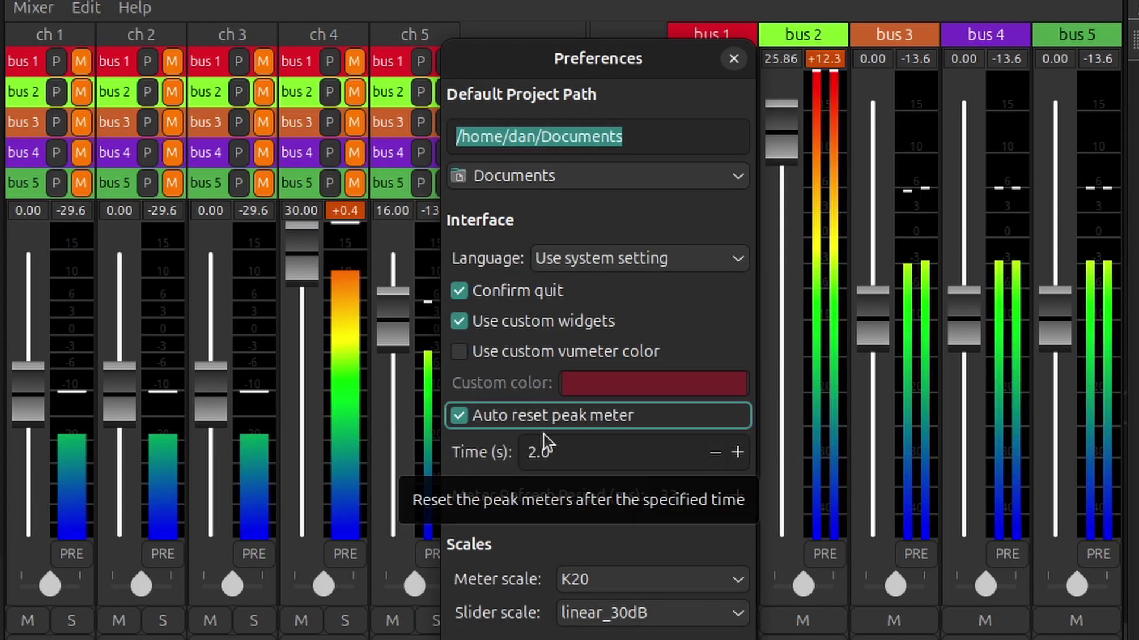
{"action": "left_click_drag", "start_coordinate": [798, 115], "coordinate": [848, 376]}
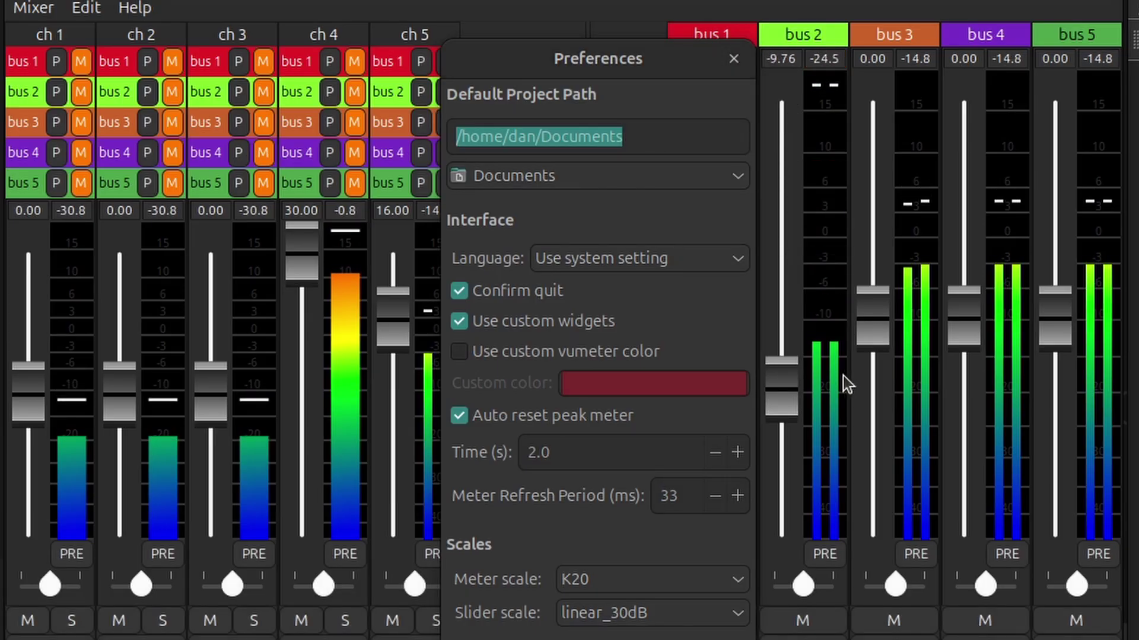
{"action": "scroll", "coordinate": [715, 450], "scroll_direction": "up", "scroll_amount": 8}
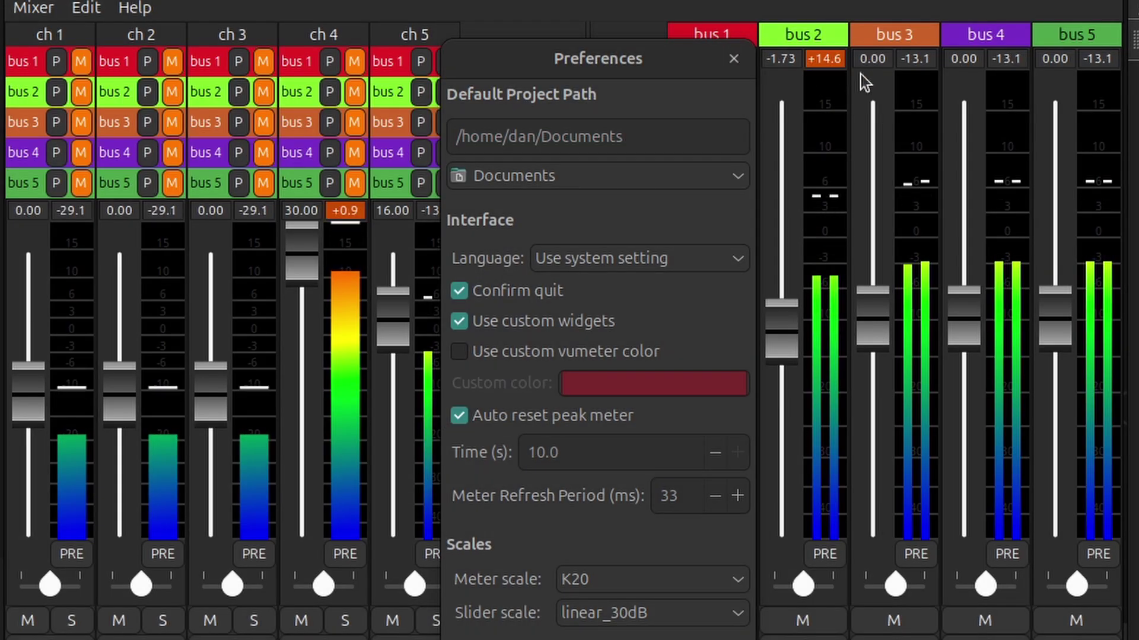
{"action": "scroll", "coordinate": [709, 459], "scroll_direction": "down", "scroll_amount": 4}
{"action": "scroll", "coordinate": [710, 460], "scroll_direction": "down", "scroll_amount": 3}
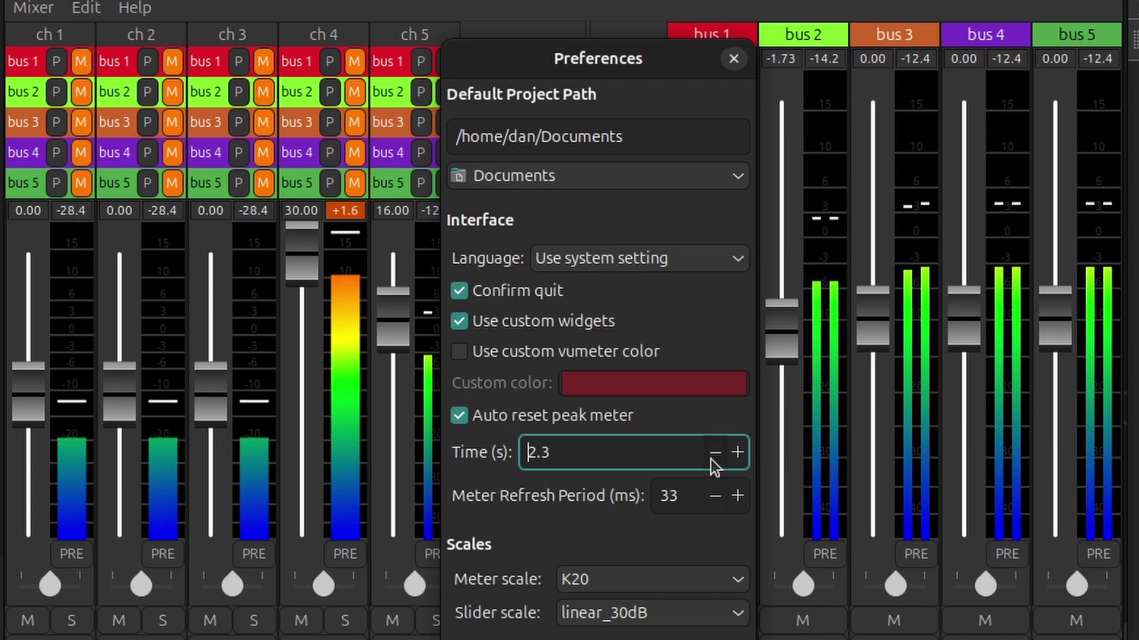
{"action": "left_click_drag", "start_coordinate": [780, 335], "coordinate": [811, 329]}
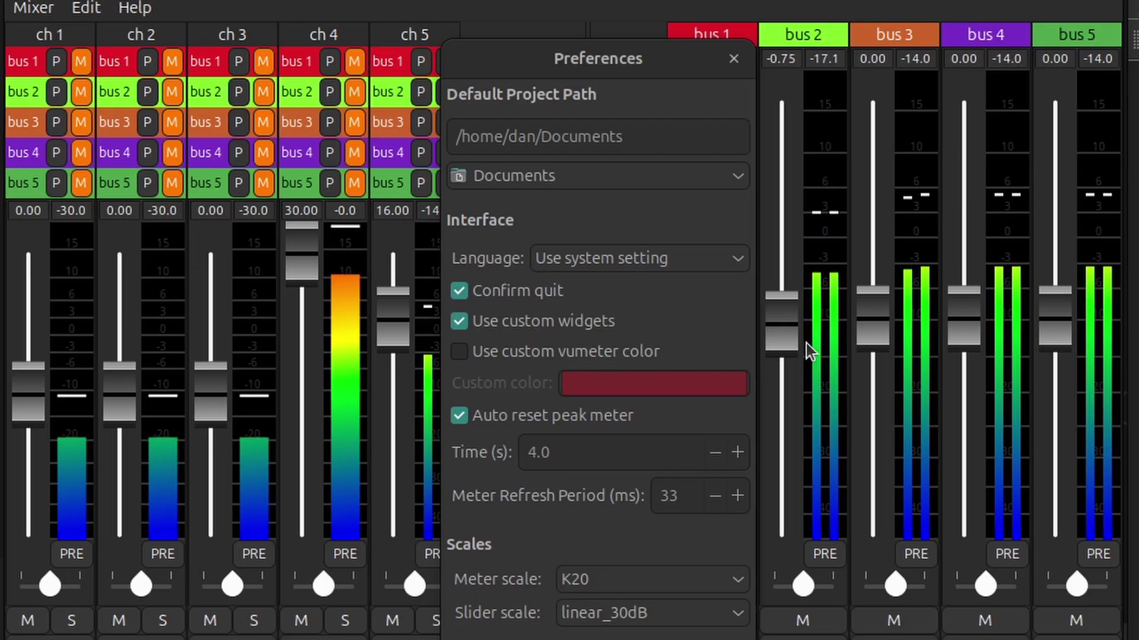
Step: Turn off automatic peak meter reset, lower the bus 2 fader to about -10.5 and reset its peak reading manually
{"action": "left_click", "coordinate": [711, 420]}
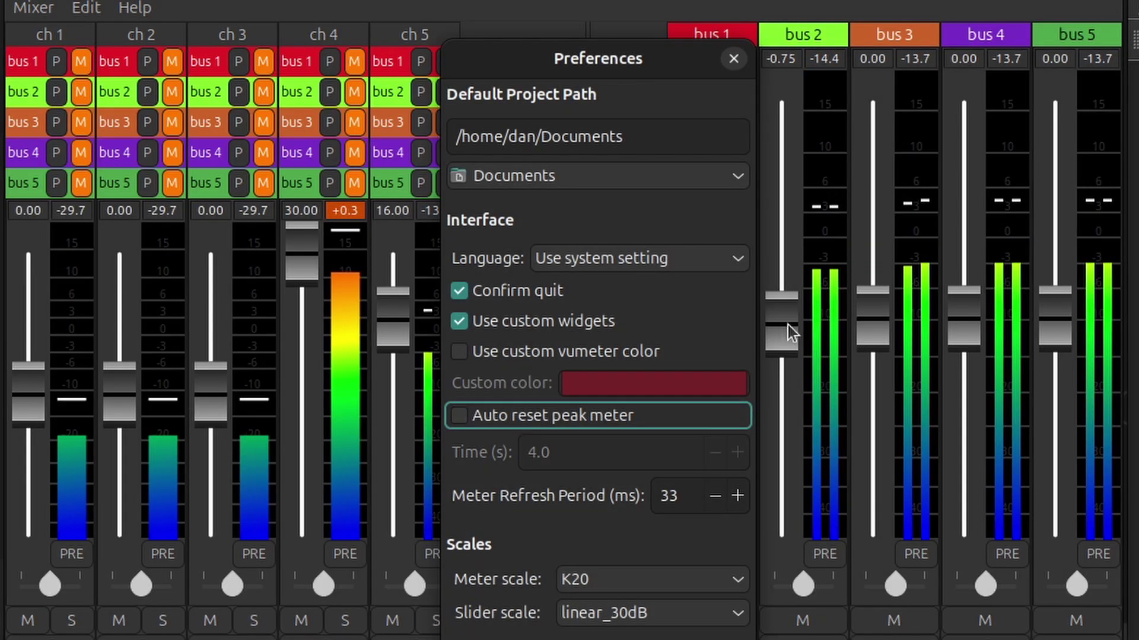
{"action": "left_click_drag", "start_coordinate": [787, 325], "coordinate": [824, 396]}
{"action": "left_click", "coordinate": [824, 59]}
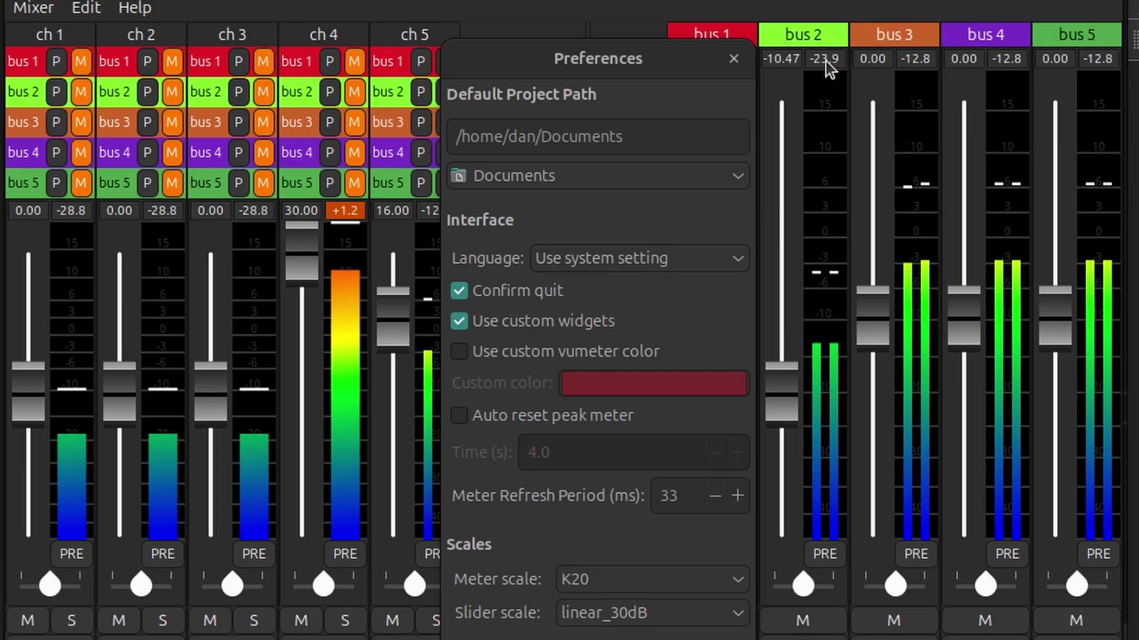
Step: Try meter refresh periods of 72, 47, 96 and 6 ms, and return the period to 33 ms
{"action": "triple_click", "coordinate": [676, 496]}
{"action": "type", "text": "74"}
{"action": "left_click", "coordinate": [721, 492]}
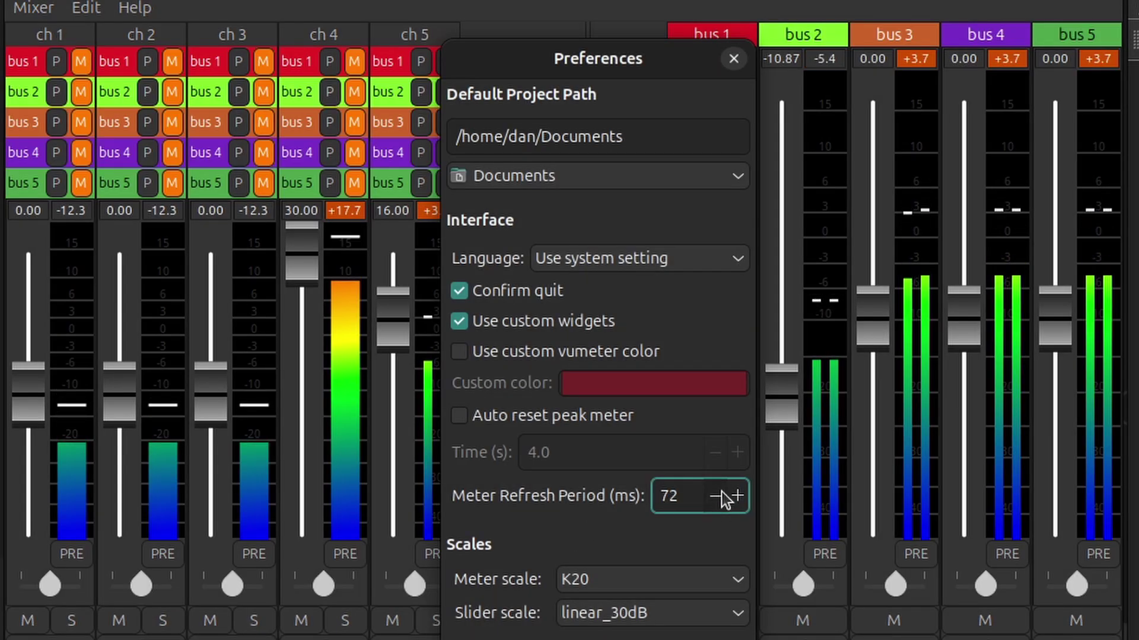
{"action": "left_click", "coordinate": [722, 493]}
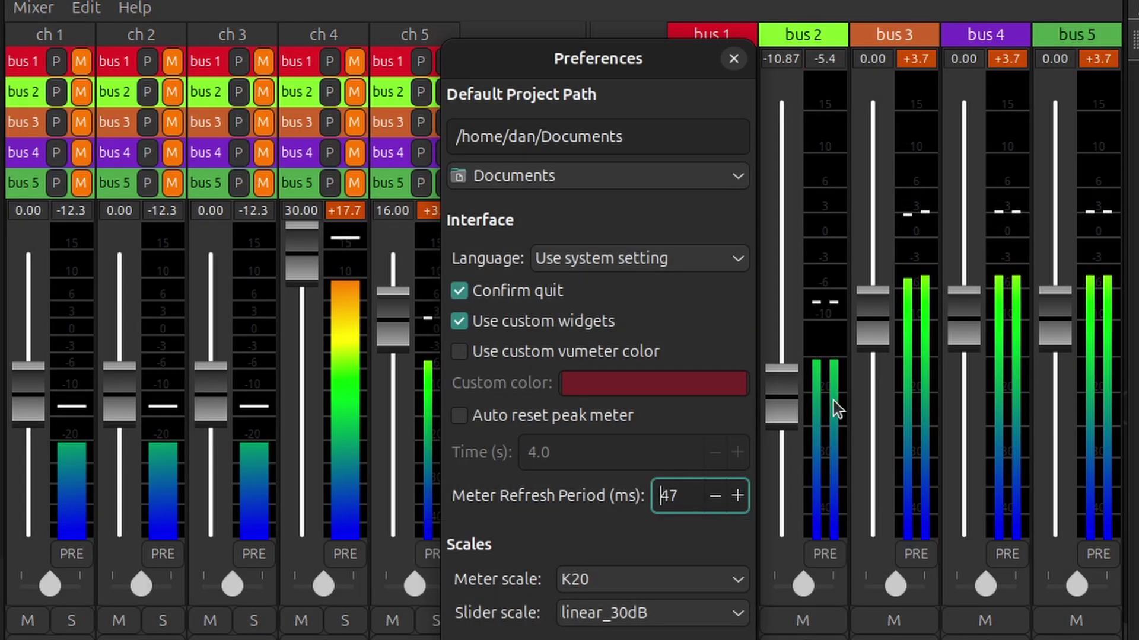
{"action": "left_click", "coordinate": [746, 499]}
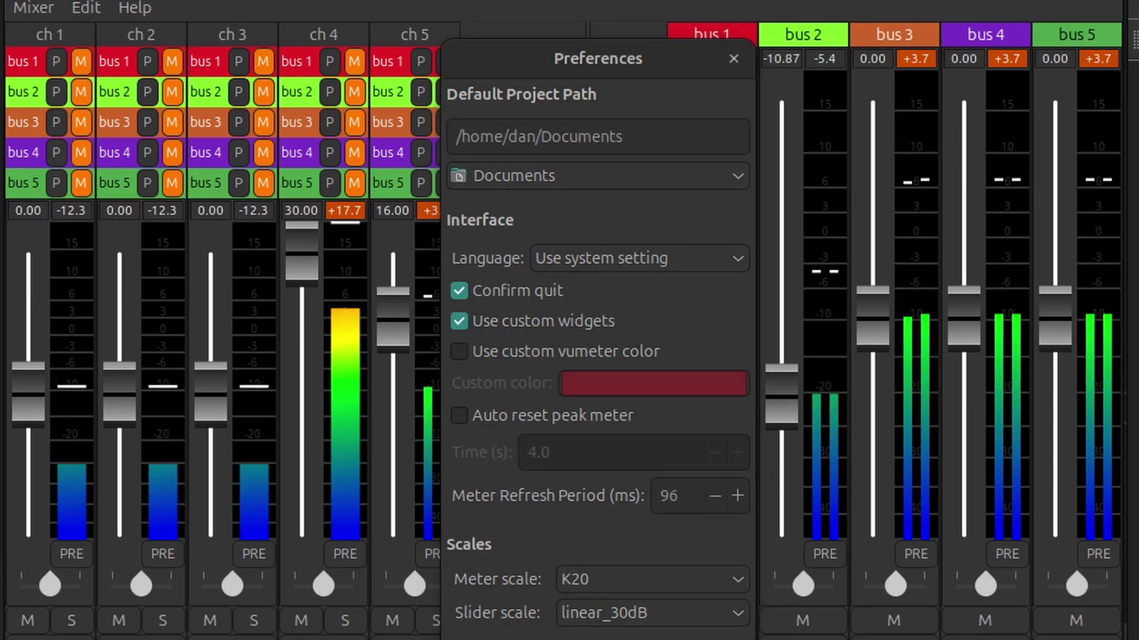
{"action": "left_click", "coordinate": [722, 498]}
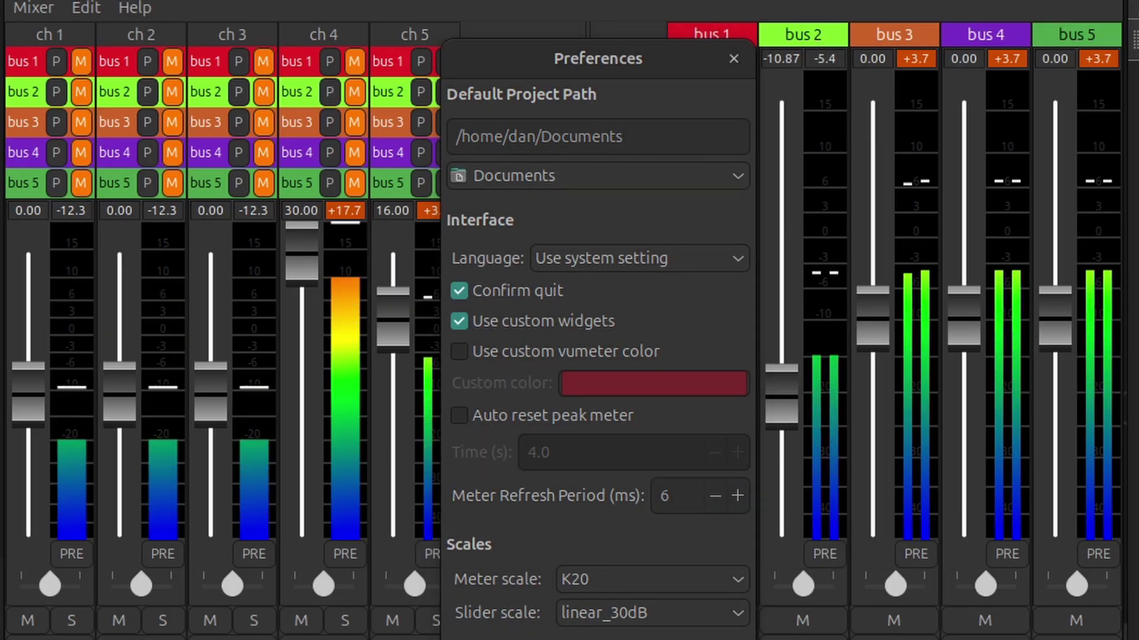
{"action": "left_click", "coordinate": [737, 497]}
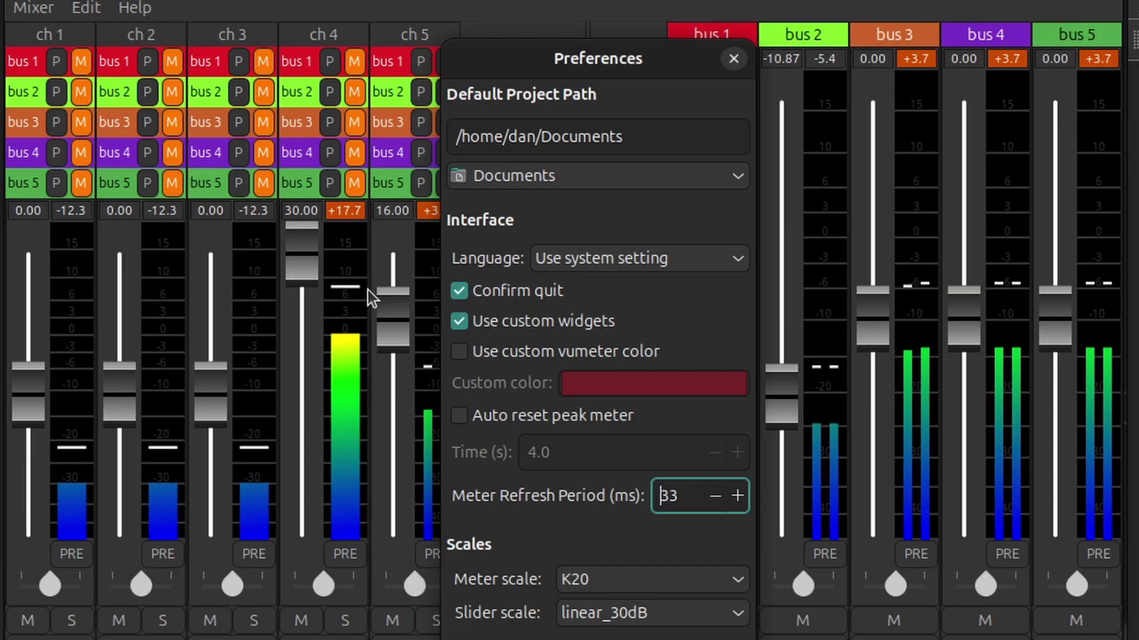
Step: Switch the meter scale to K14 and back to K20
{"action": "left_click", "coordinate": [579, 580]}
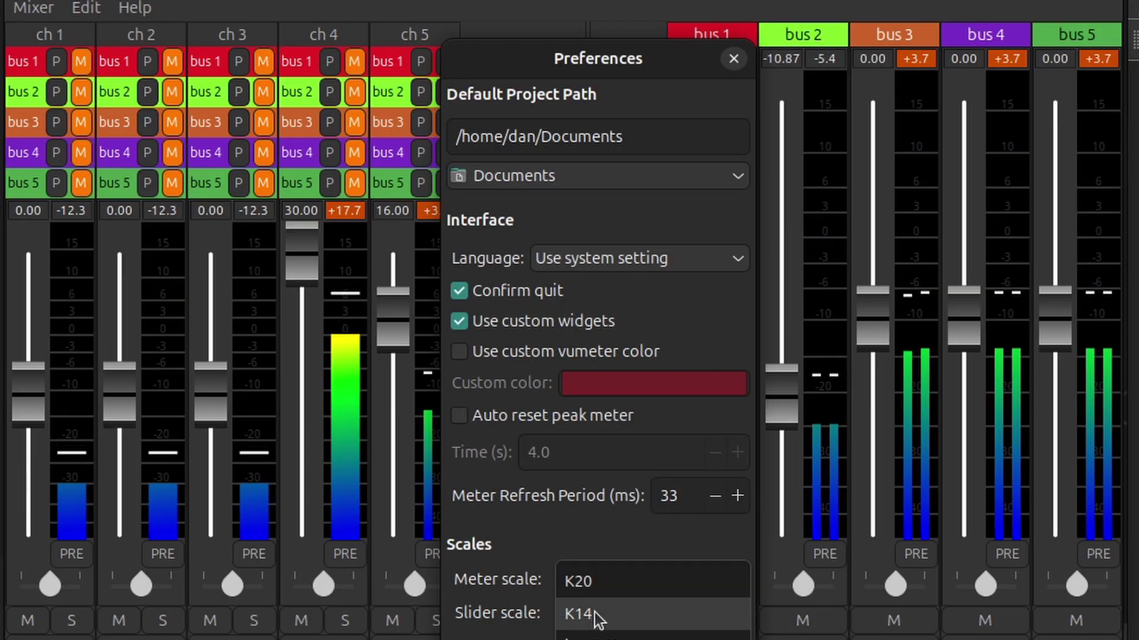
{"action": "left_click", "coordinate": [595, 613]}
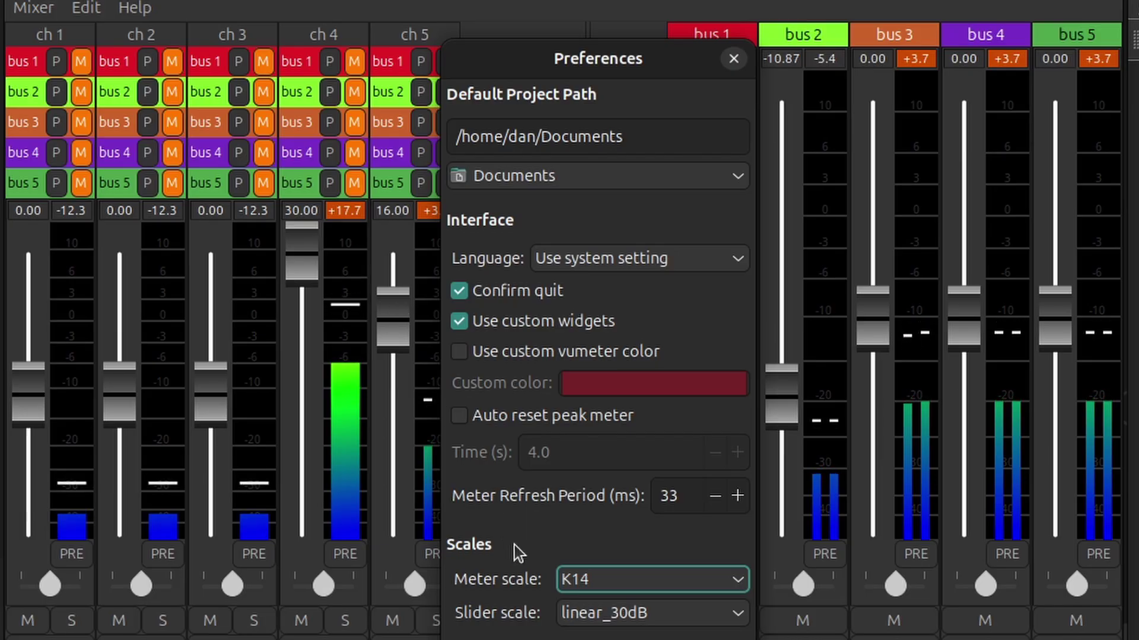
{"action": "left_click", "coordinate": [578, 582]}
{"action": "left_click", "coordinate": [578, 549]}
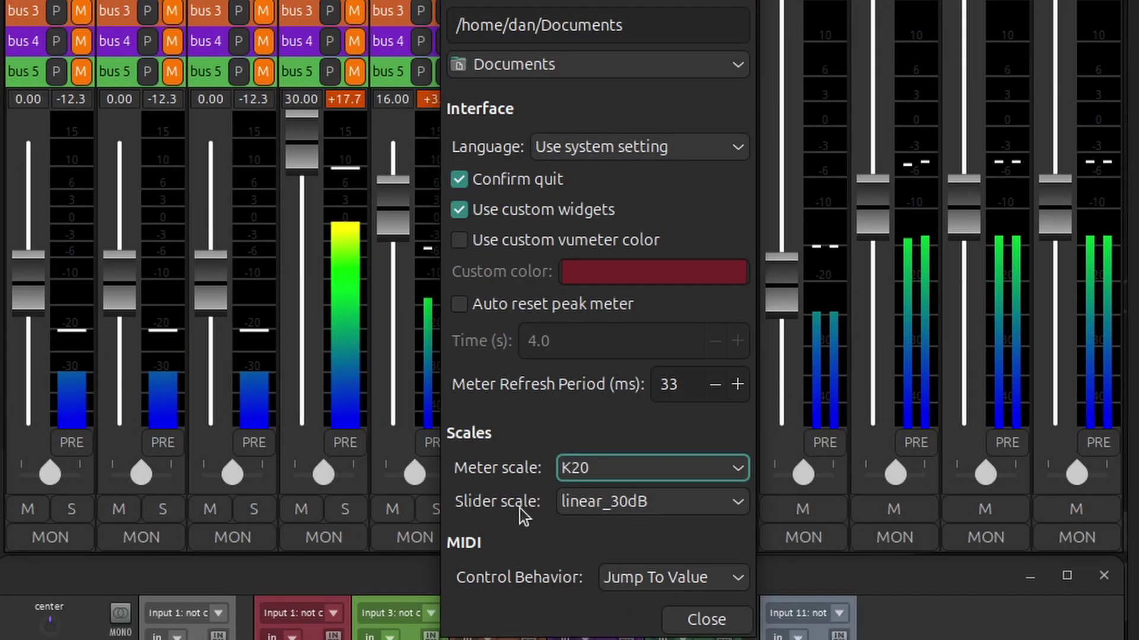
Step: Try the linear_70dB slider scale with the ch 4 fader at 0.00, and switch the scale back to linear_30dB
{"action": "left_click_drag", "start_coordinate": [302, 145], "coordinate": [289, 113]}
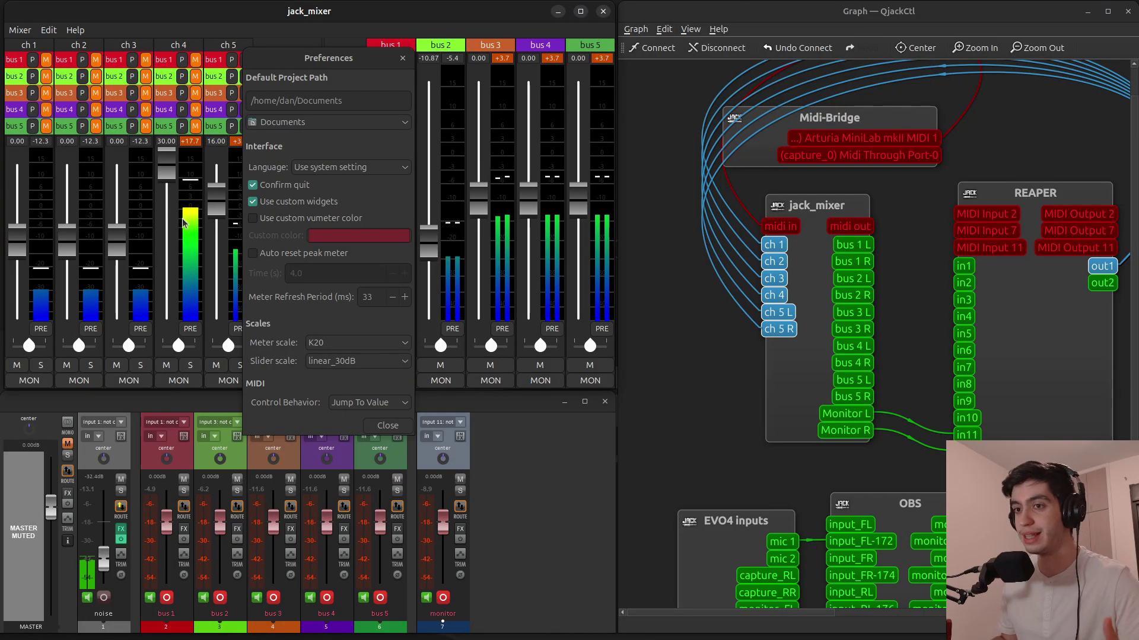
{"action": "left_click", "coordinate": [270, 320]}
{"action": "left_click", "coordinate": [314, 364]}
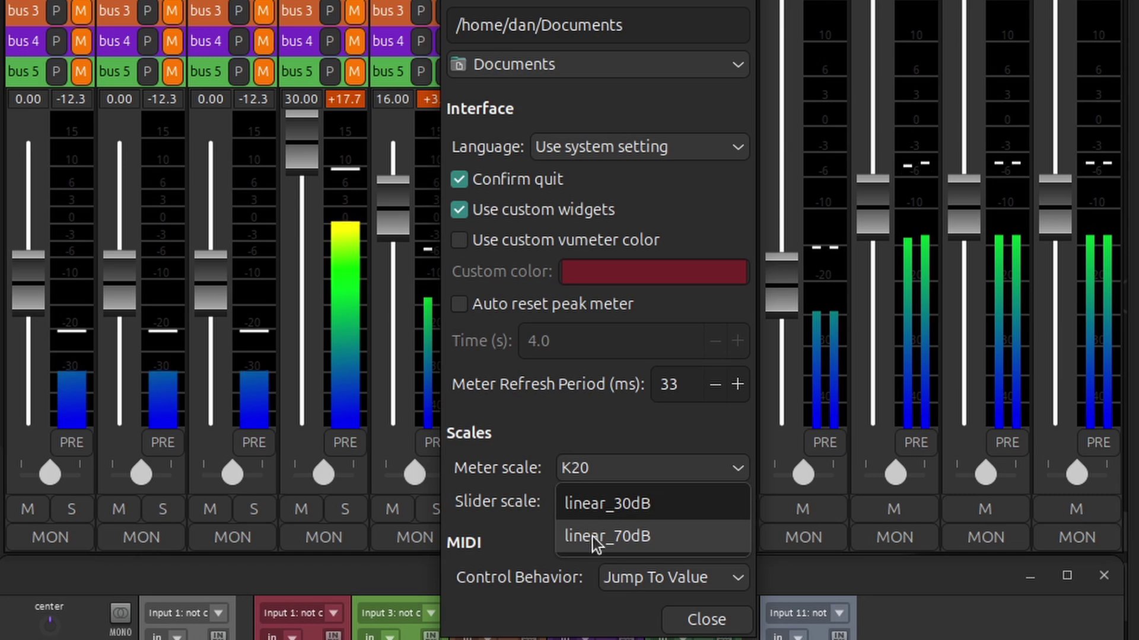
{"action": "left_click", "coordinate": [326, 379]}
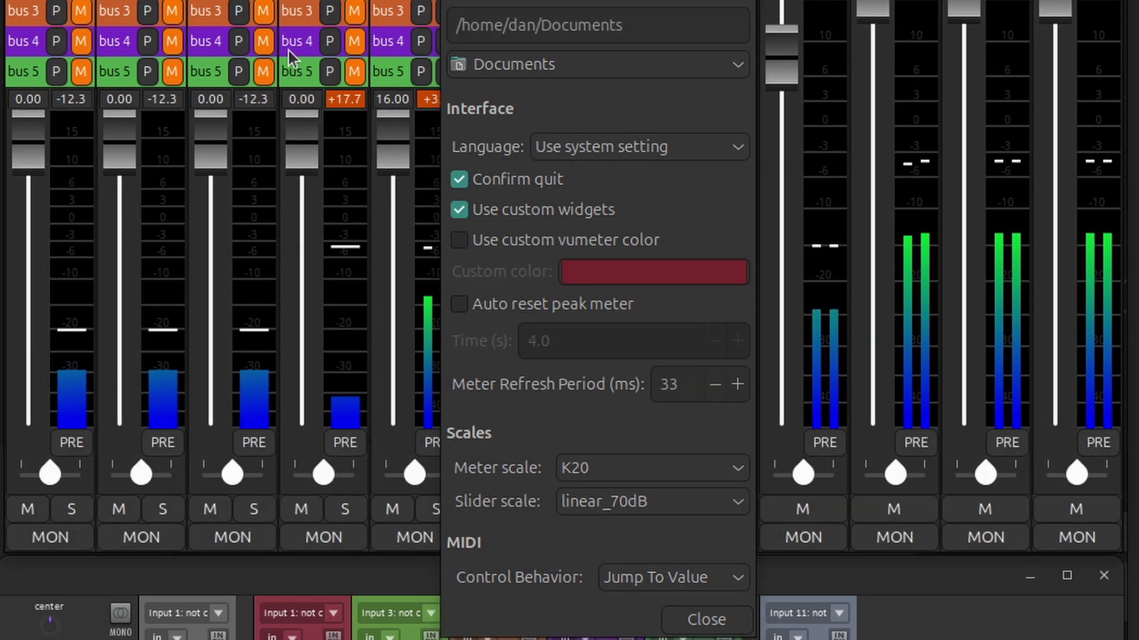
{"action": "left_click_drag", "start_coordinate": [301, 155], "coordinate": [312, 62]}
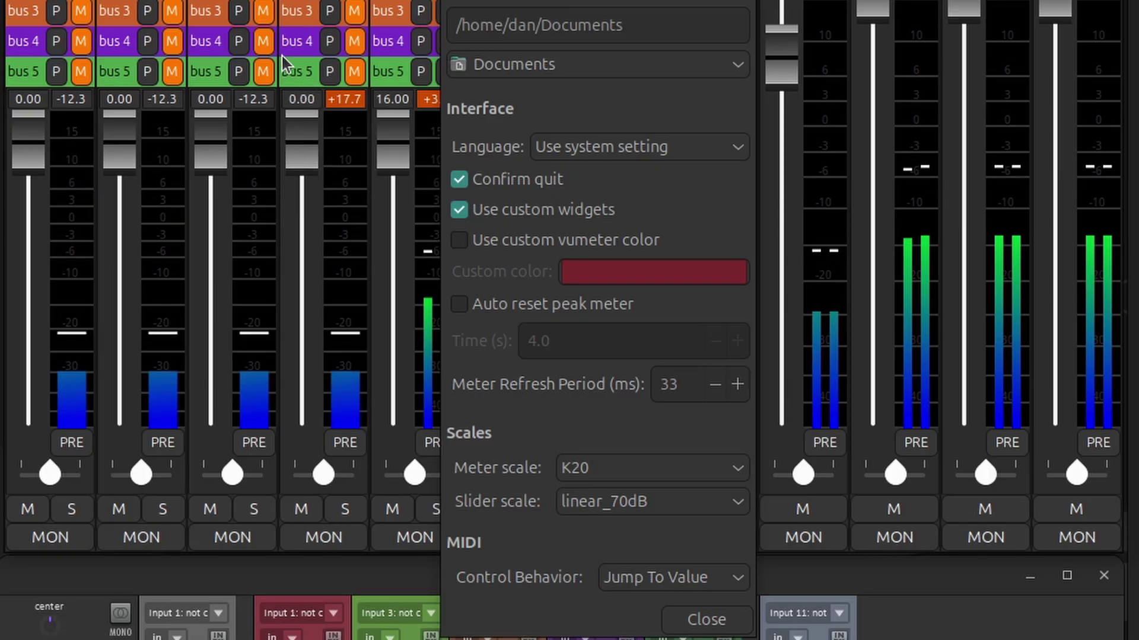
{"action": "left_click", "coordinate": [577, 511]}
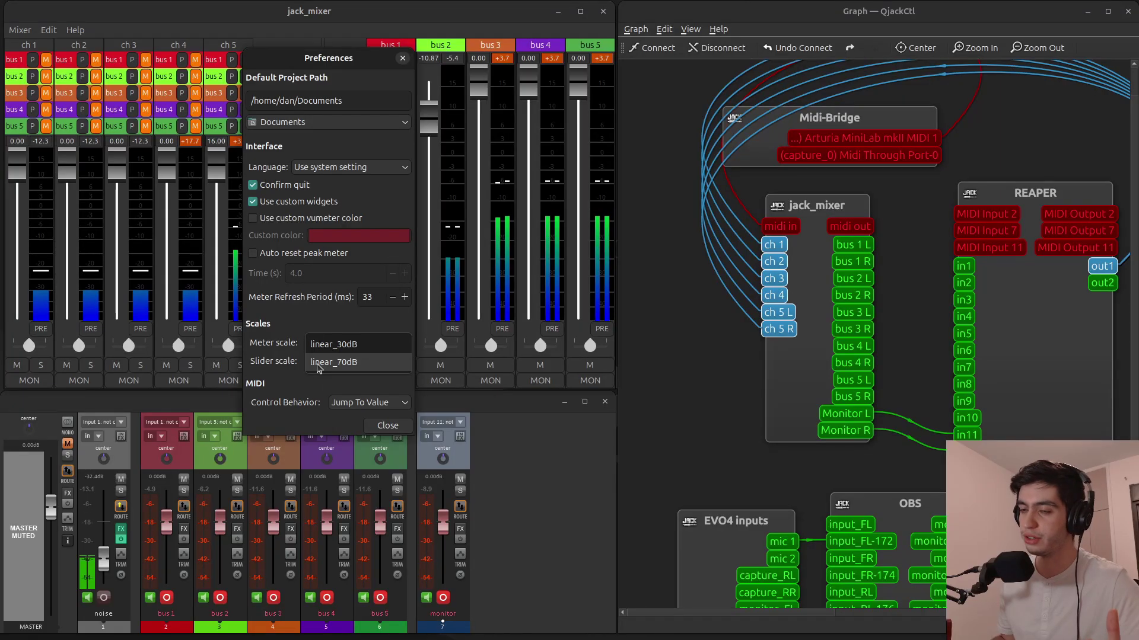
{"action": "left_click", "coordinate": [331, 344]}
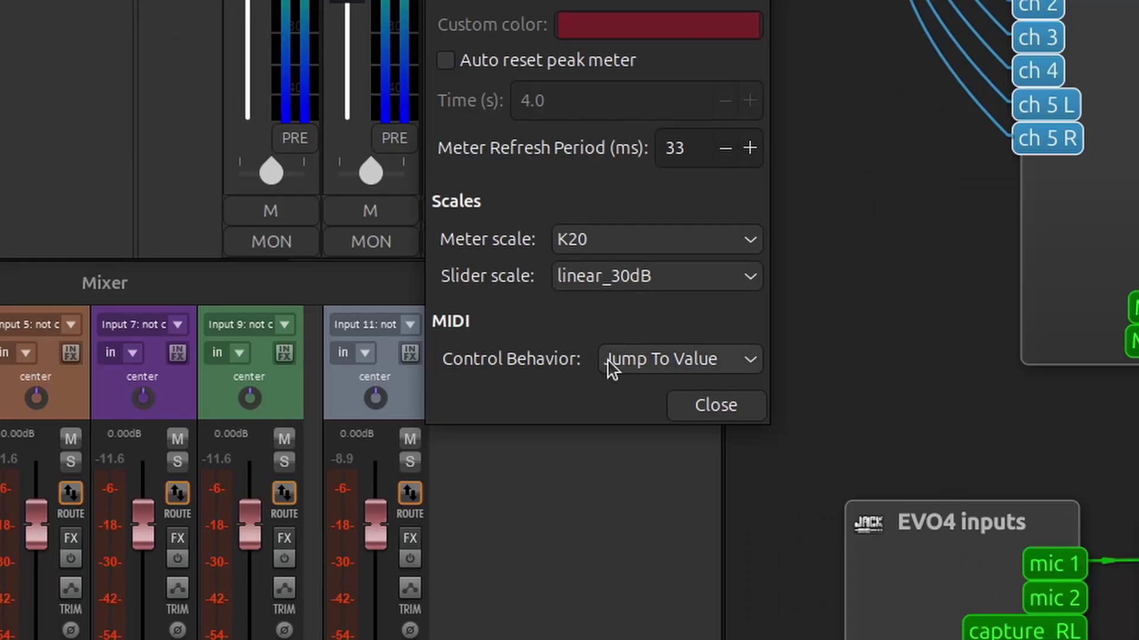
Step: Select Jump To Value as the MIDI control behavior
{"action": "left_click", "coordinate": [611, 369]}
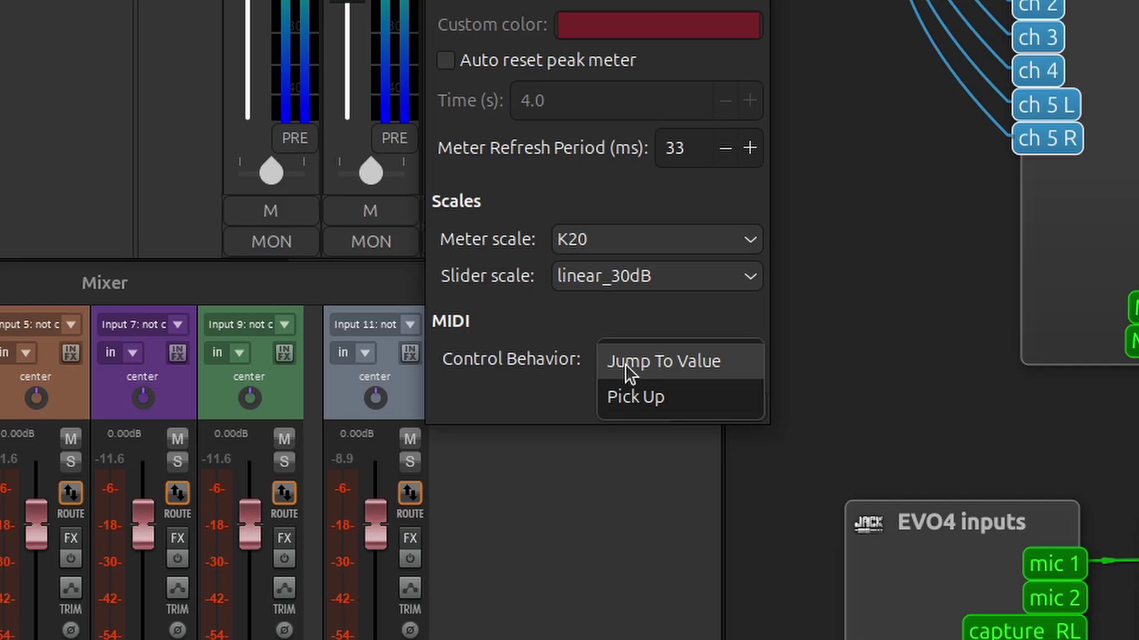
{"action": "left_click", "coordinate": [628, 363]}
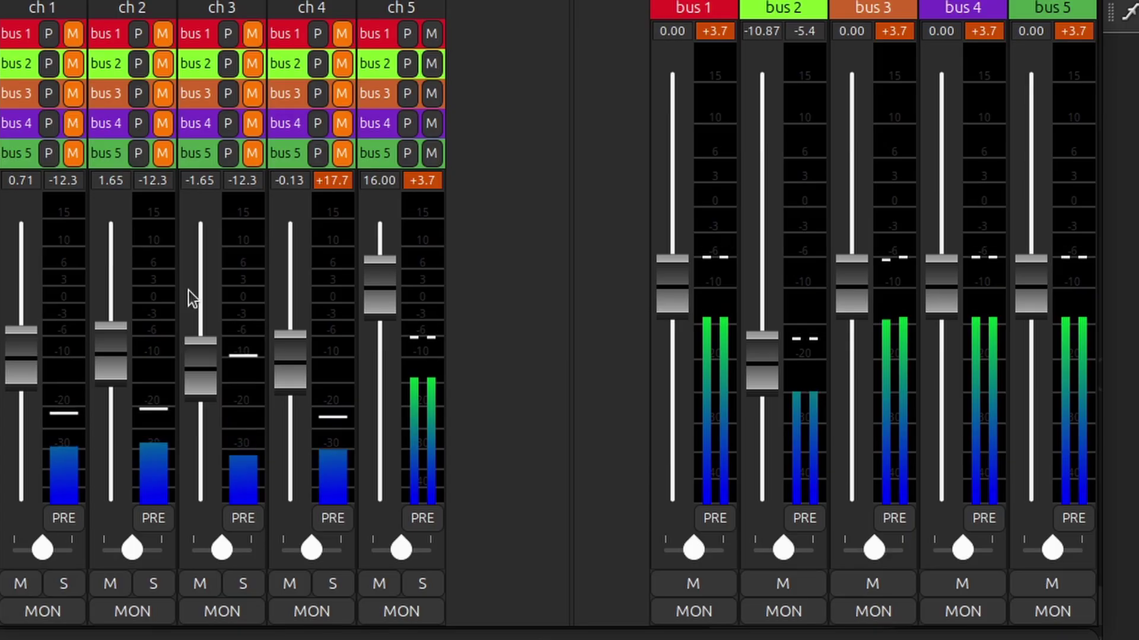
Step: Set the MIDI control behavior to Pick Up in the preferences and close them
{"action": "left_click", "coordinate": [208, 461]}
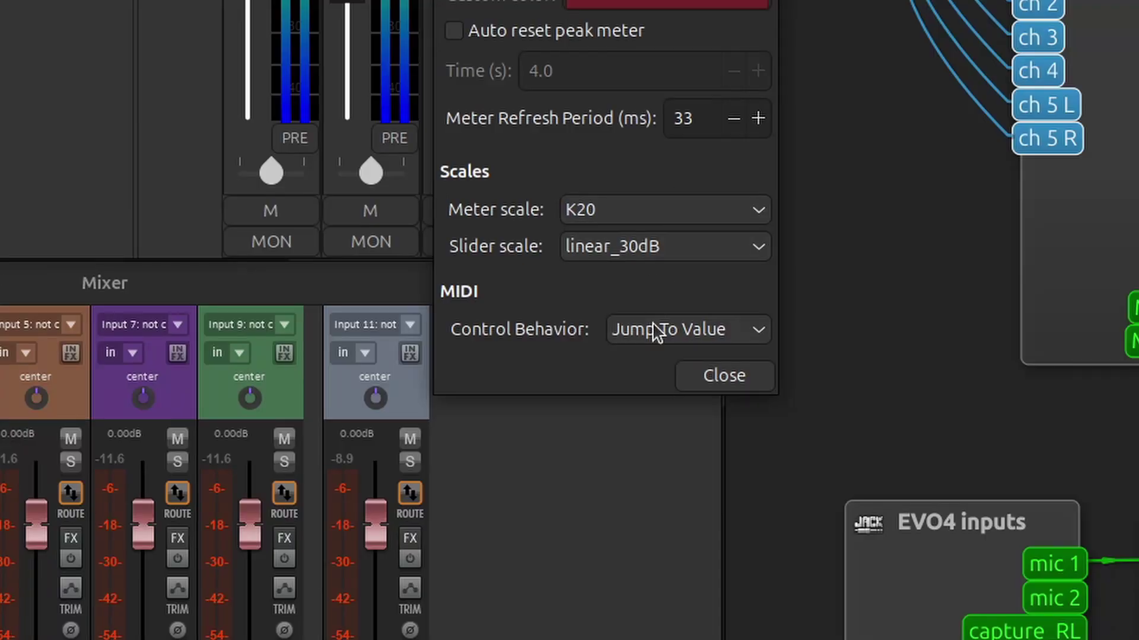
{"action": "left_click", "coordinate": [656, 332]}
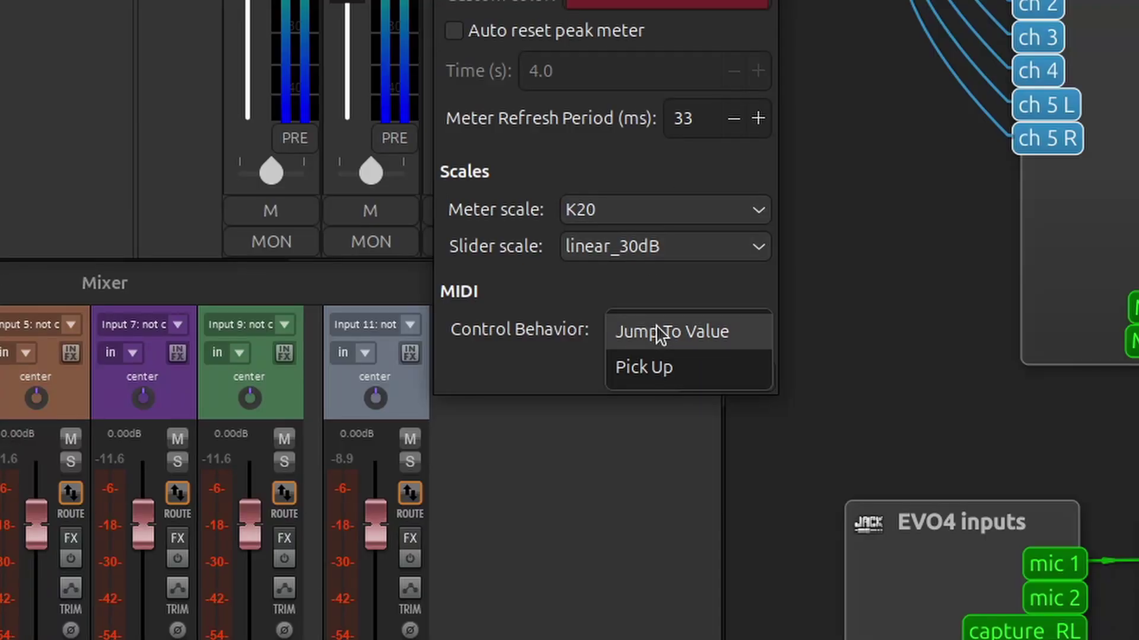
{"action": "left_click", "coordinate": [667, 363]}
{"action": "left_click", "coordinate": [714, 378]}
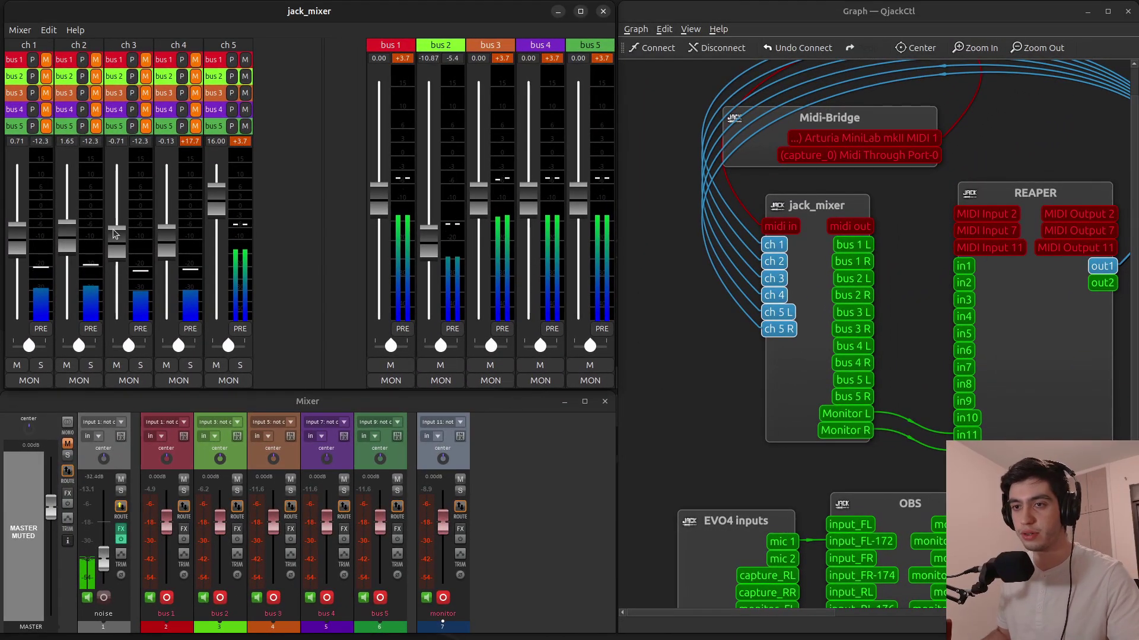
Step: Try the Pick Up behavior on the ch 3 and ch 2 faders, lowering ch 3 to about -4.49
{"action": "left_click_drag", "start_coordinate": [115, 233], "coordinate": [117, 293]}
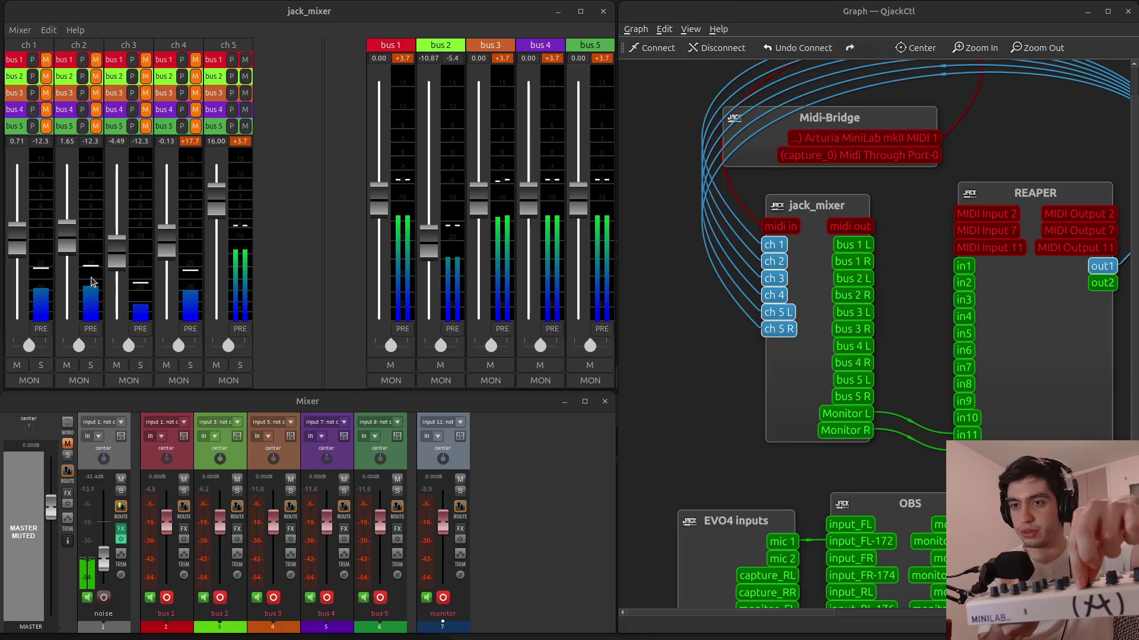
{"action": "left_click_drag", "start_coordinate": [67, 248], "coordinate": [69, 190]}
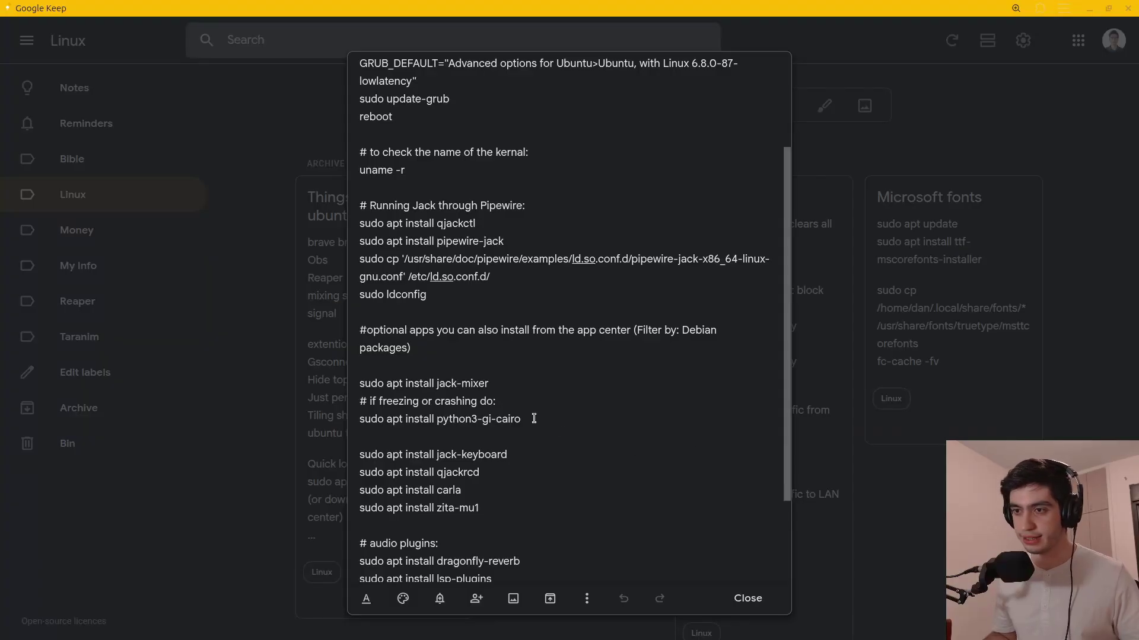
Step: Switch to the Google Keep install note and highlight the python3-gi-cairo package in its command
{"action": "left_click_drag", "start_coordinate": [521, 418], "coordinate": [450, 423]}
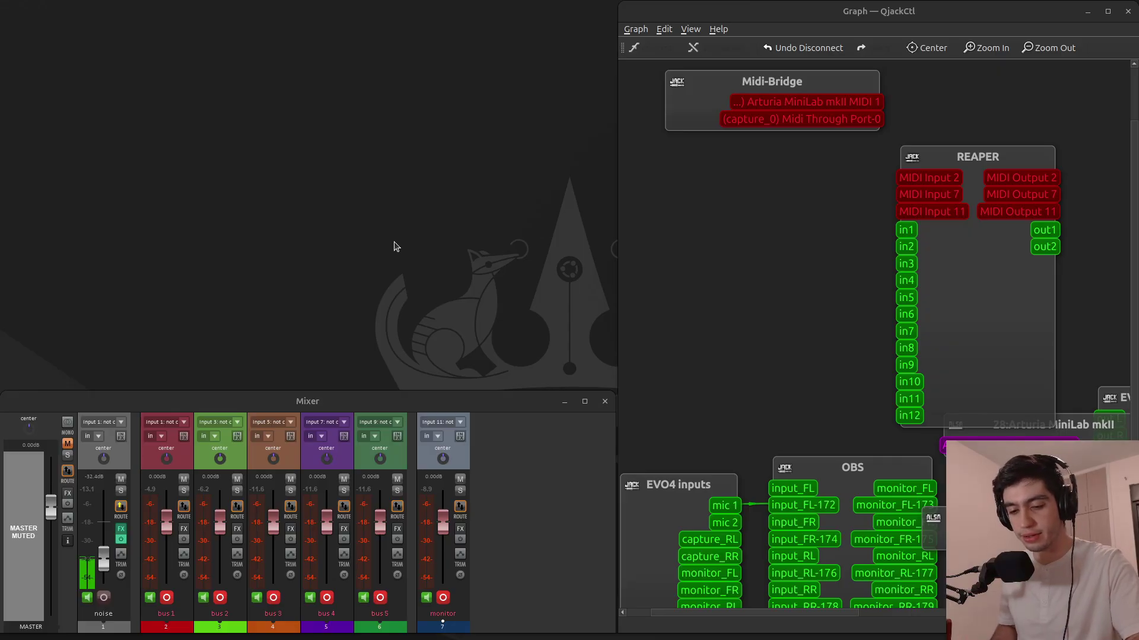
Step: Open a terminal, launch jack_mixer from it and move the empty mixer window aside
{"action": "key", "text": "ctrl+alt+t"}
{"action": "type", "text": "jack_"}
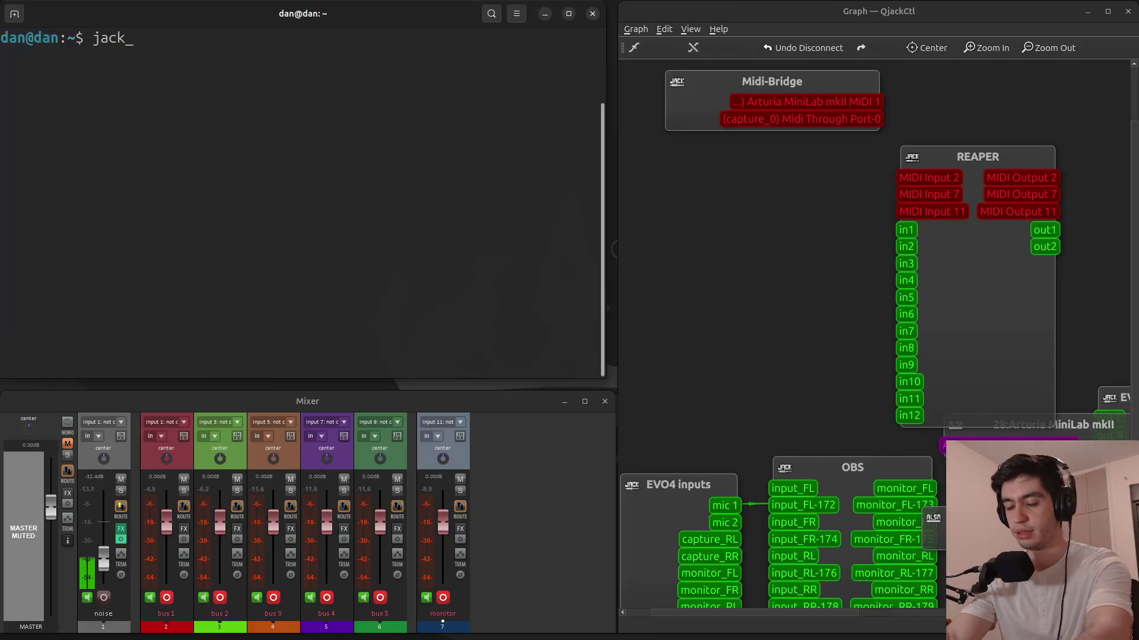
{"action": "type", "text": "mix"}
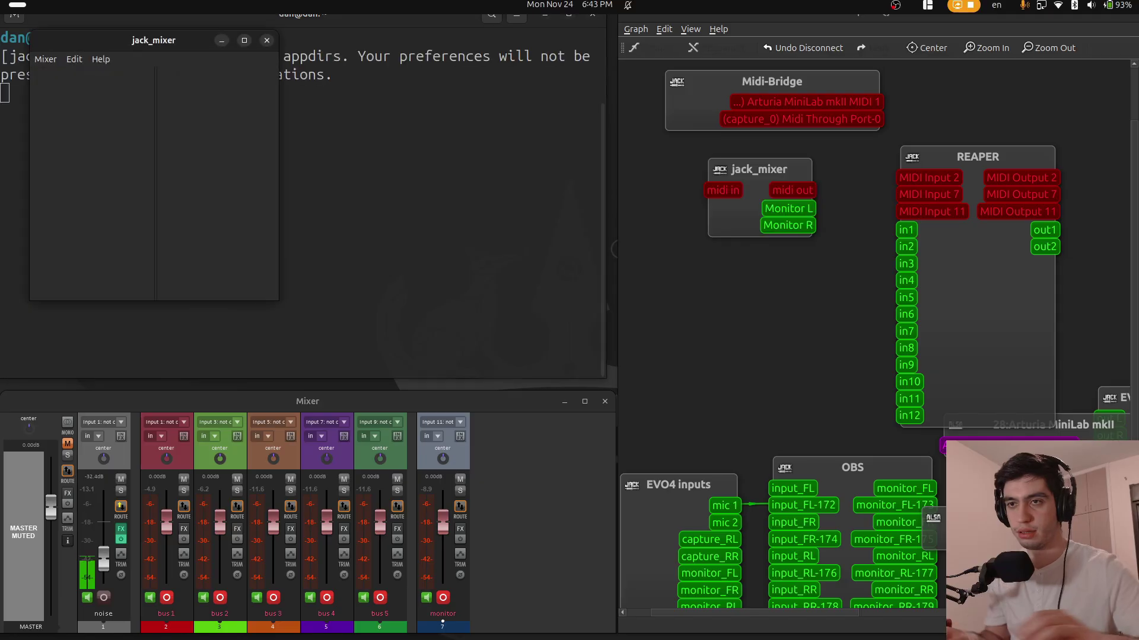
{"action": "left_click_drag", "start_coordinate": [160, 42], "coordinate": [474, 76]}
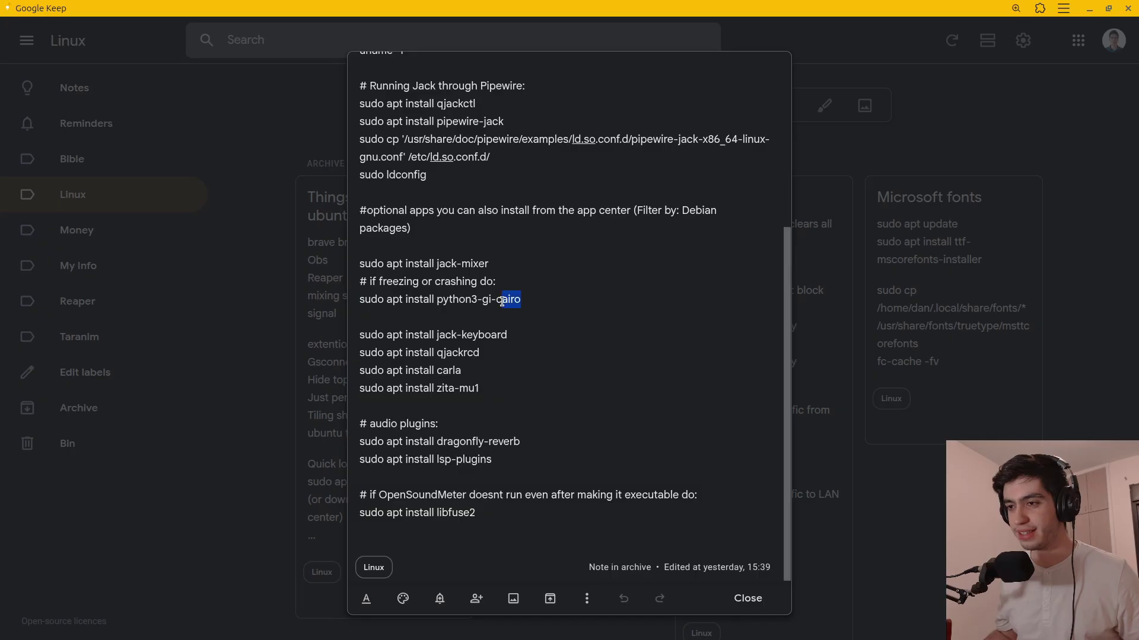
Step: Highlight python3-gi-cairo in the Google Keep note, and stop the jack_mixer process in the terminal
{"action": "left_click_drag", "start_coordinate": [455, 299], "coordinate": [437, 298]}
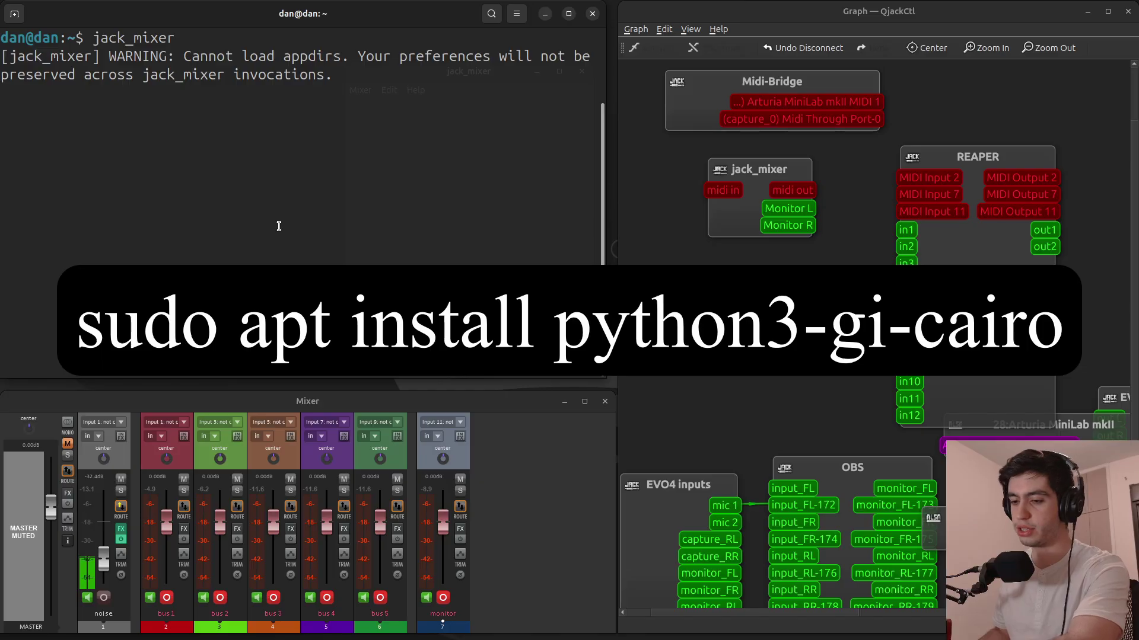
{"action": "key", "text": "ctrl+c"}
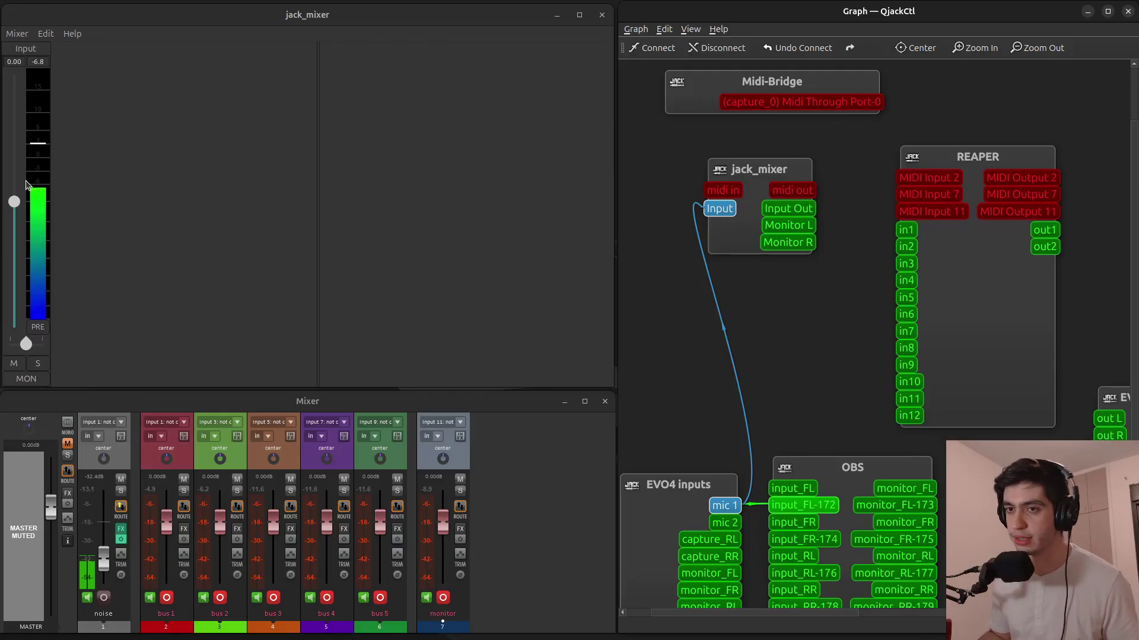
Step: Launch Carla, search its plugins for "gate", add LSP Gate Mono to the rack and open the plugin's interface
{"action": "key", "text": "super"}
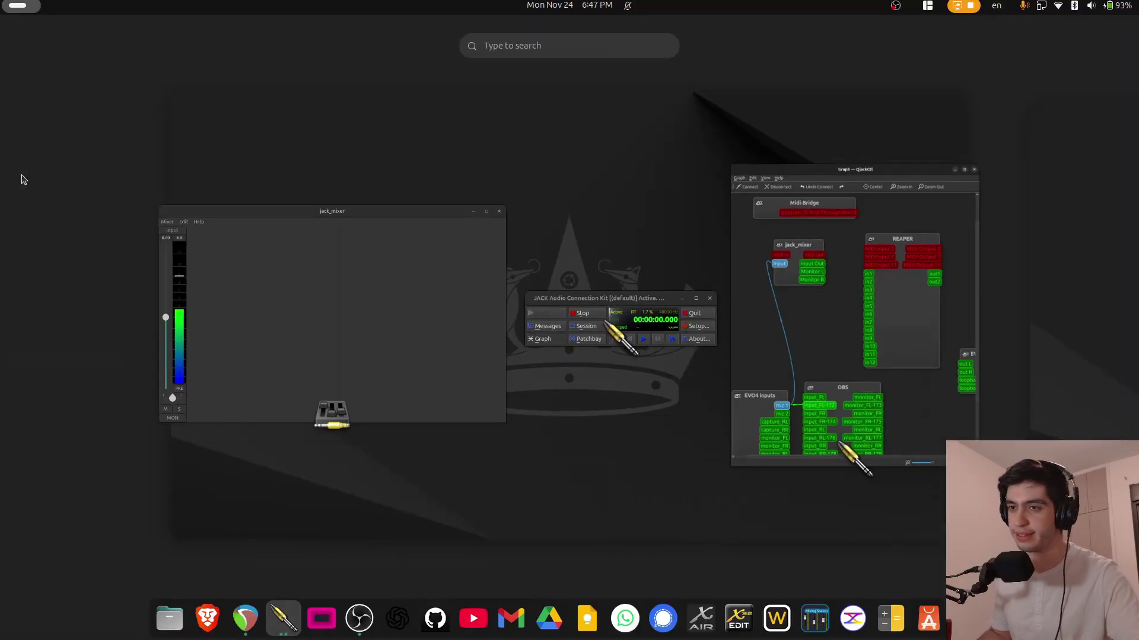
{"action": "key", "text": "super"}
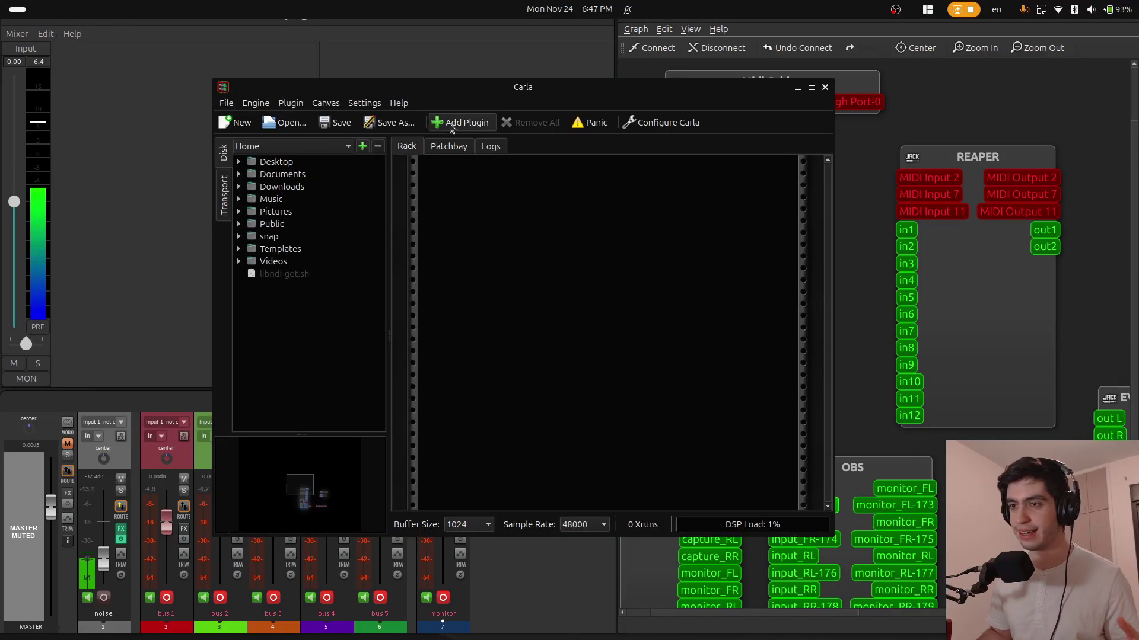
{"action": "left_click", "coordinate": [451, 124]}
{"action": "type", "text": "gate"}
{"action": "double_click", "coordinate": [432, 191]}
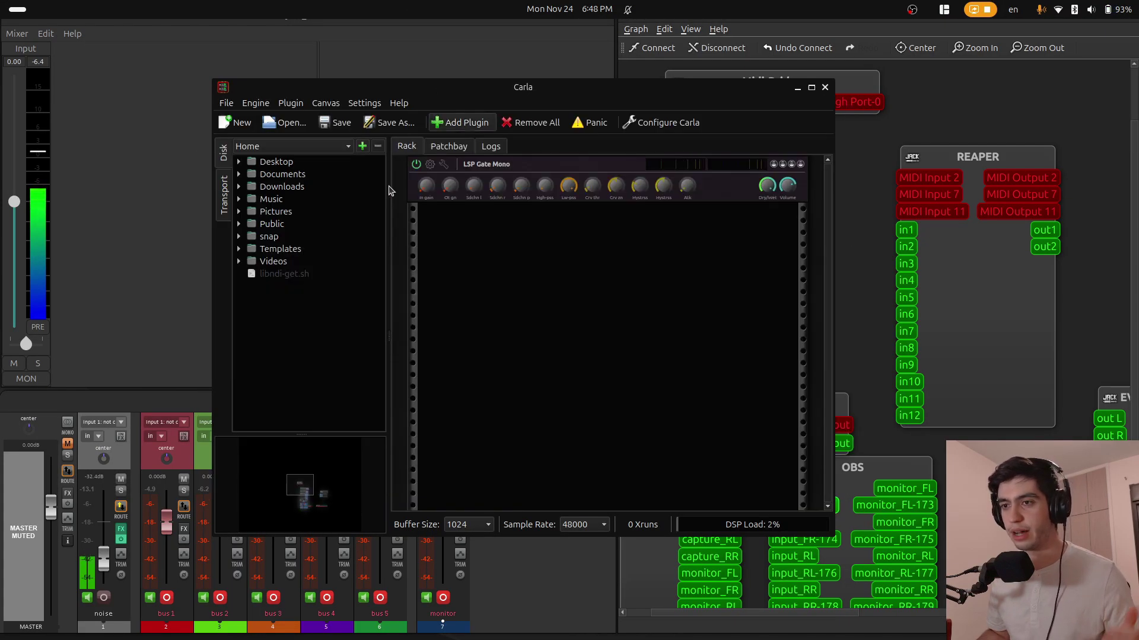
{"action": "double_click", "coordinate": [432, 191]}
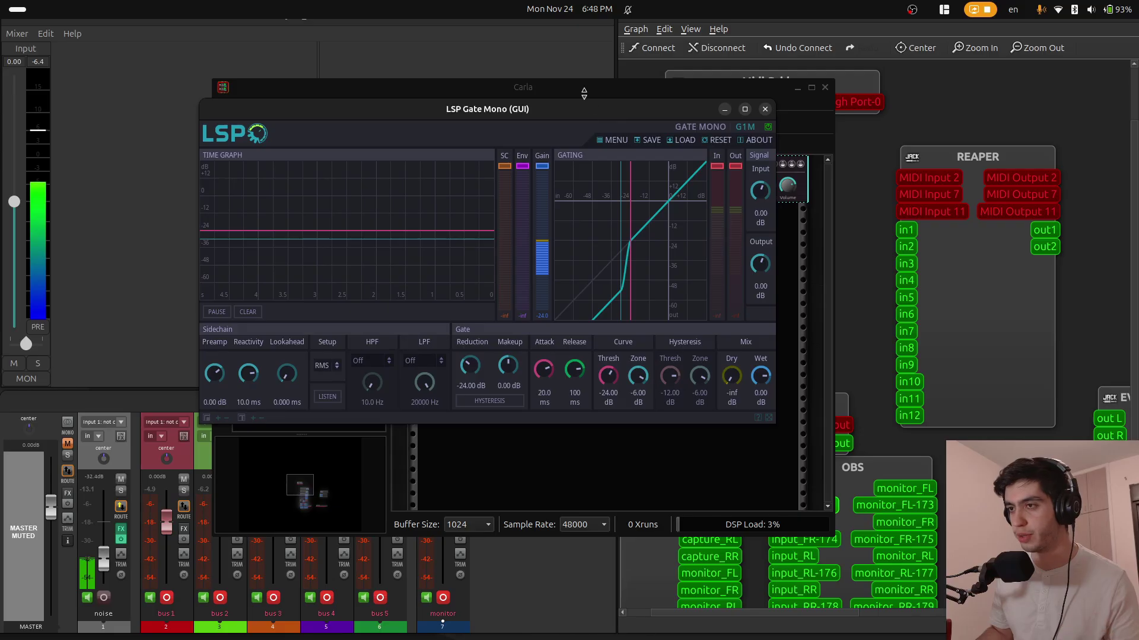
Step: Reroute mic 1 in the QjackCtl graph through LSP Gate Mono into jack_mixer's Input, removing the direct connection
{"action": "left_click", "coordinate": [931, 134]}
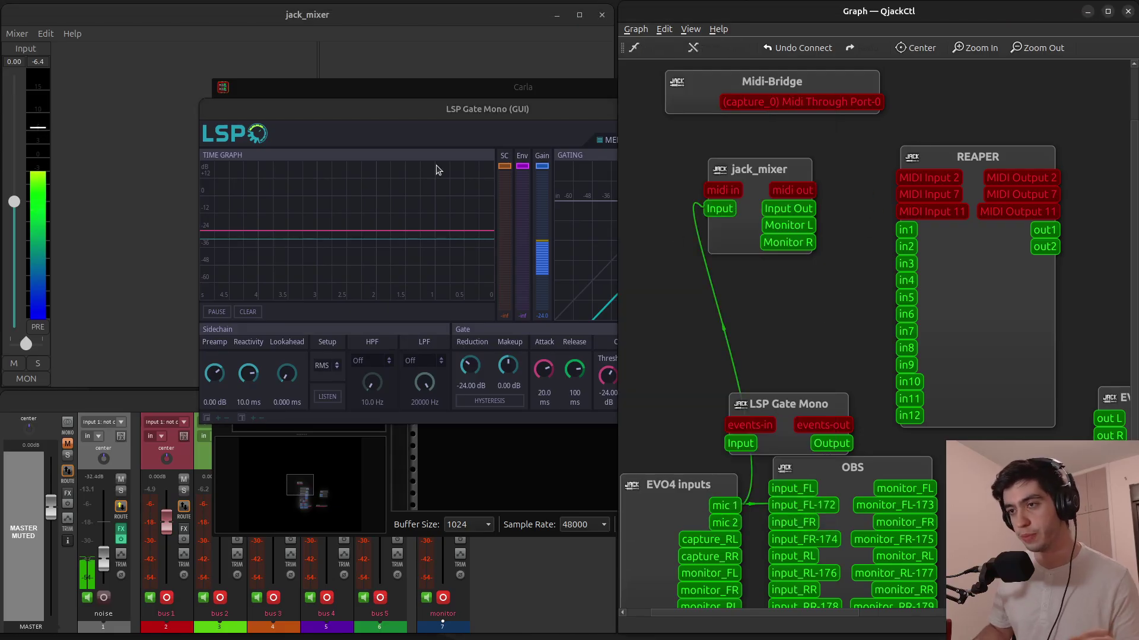
{"action": "left_click_drag", "start_coordinate": [786, 410], "coordinate": [747, 336]}
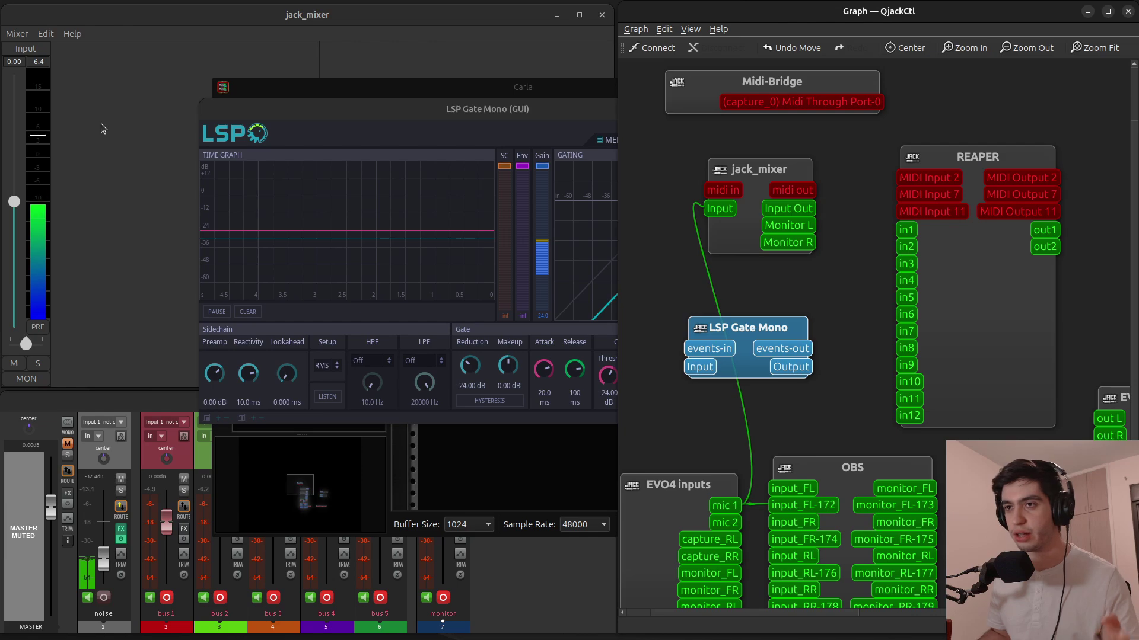
{"action": "left_click", "coordinate": [706, 279]}
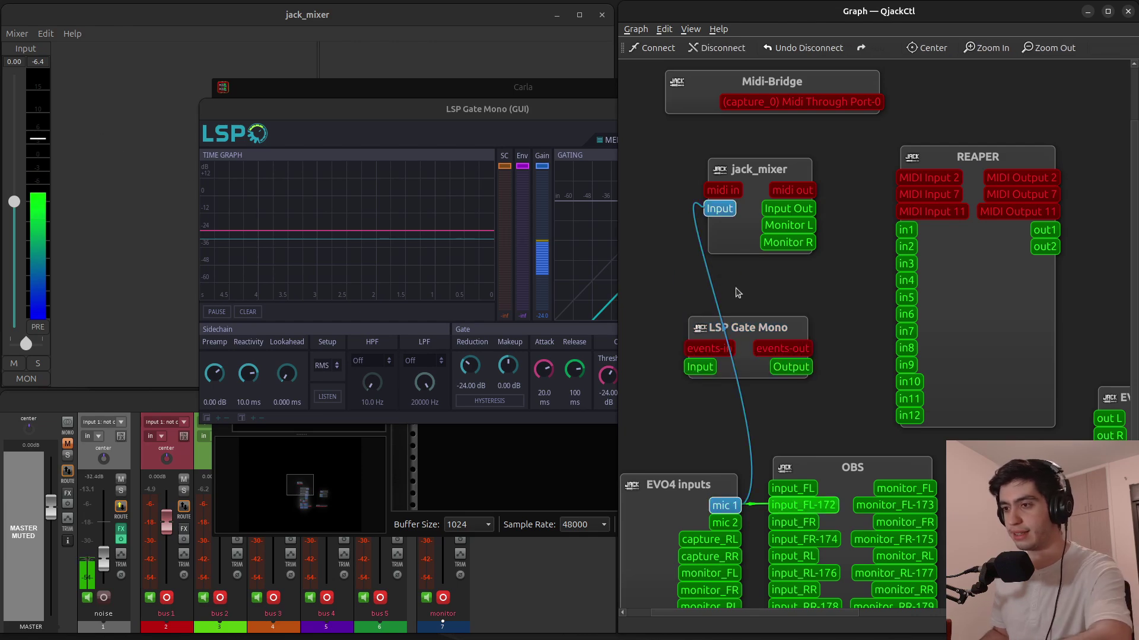
{"action": "key", "text": "Delete"}
{"action": "left_click_drag", "start_coordinate": [731, 510], "coordinate": [693, 370]}
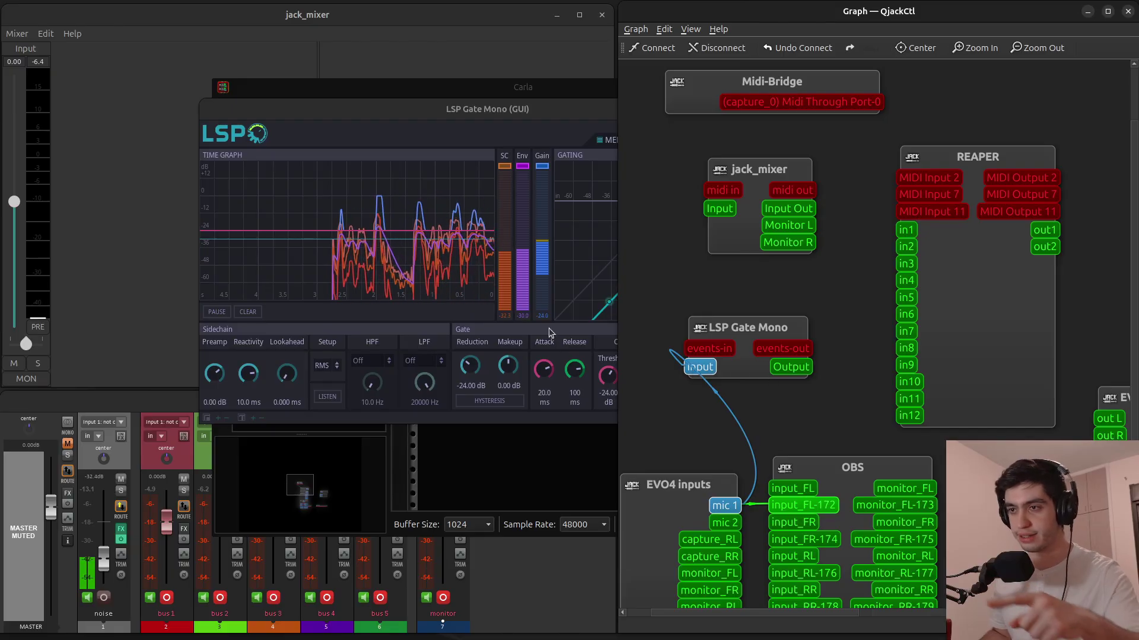
{"action": "left_click_drag", "start_coordinate": [790, 366], "coordinate": [720, 208]}
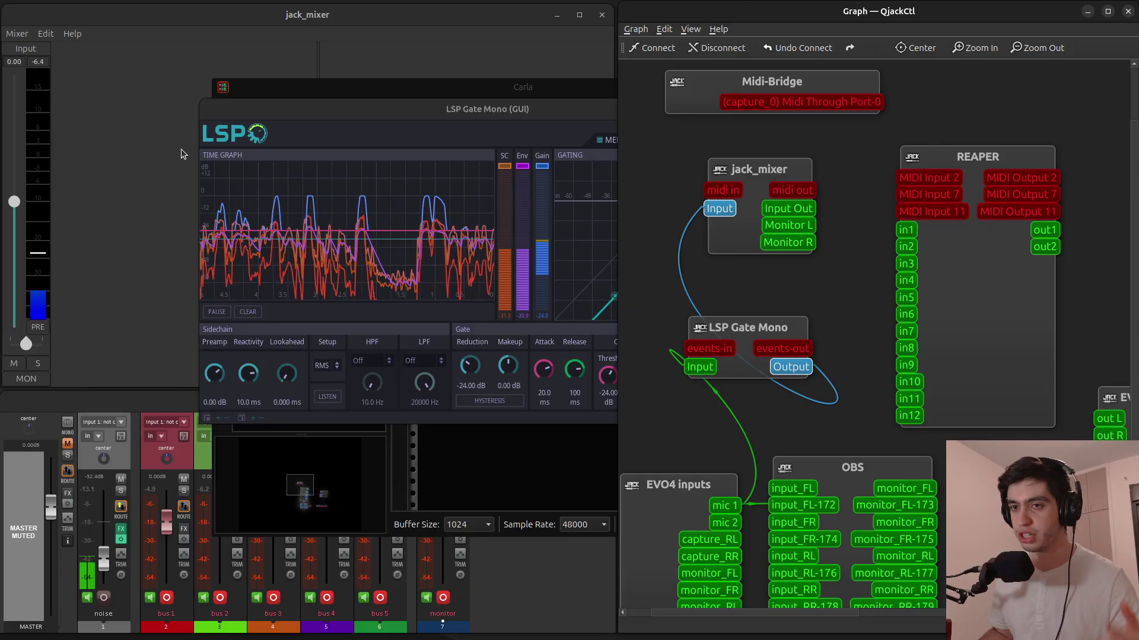
Step: Set the LSP gate's reduction to -72 dB, threshold to about -13.14 dB and zone to 0 dB
{"action": "left_click", "coordinate": [528, 407]}
{"action": "left_click_drag", "start_coordinate": [557, 351], "coordinate": [533, 332]}
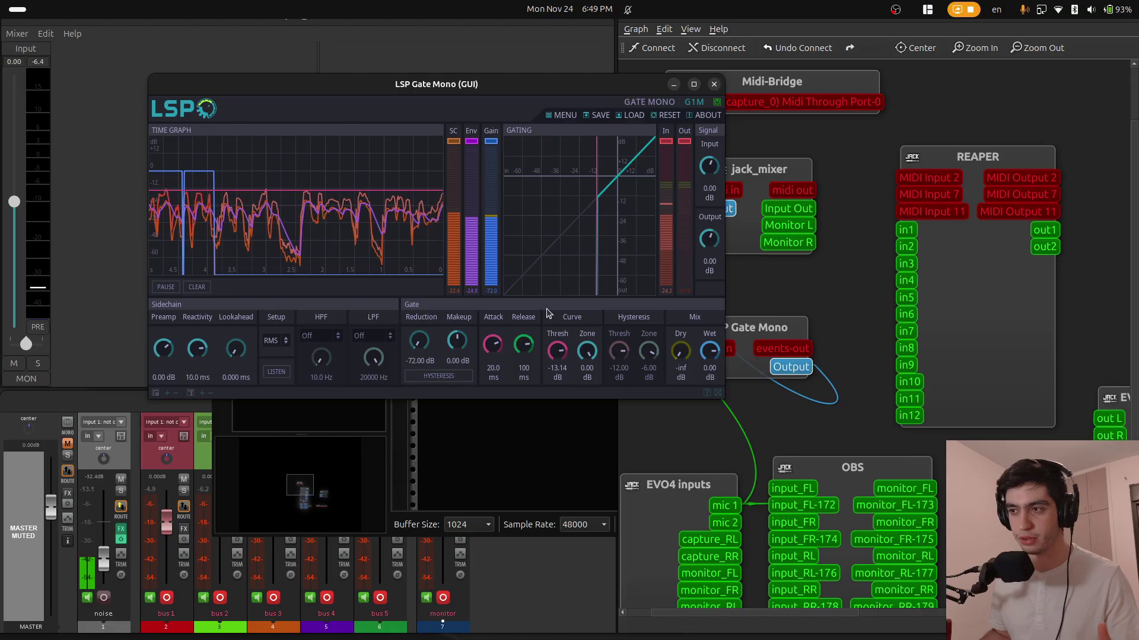
{"action": "mouse_move", "coordinate": [734, 339]}
{"action": "left_mouse_down"}
{"action": "mouse_move", "coordinate": [743, 321]}
{"action": "mouse_move", "coordinate": [697, 358]}
{"action": "mouse_move", "coordinate": [733, 348]}
{"action": "mouse_move", "coordinate": [686, 344]}
{"action": "mouse_move", "coordinate": [716, 335]}
{"action": "left_mouse_up"}
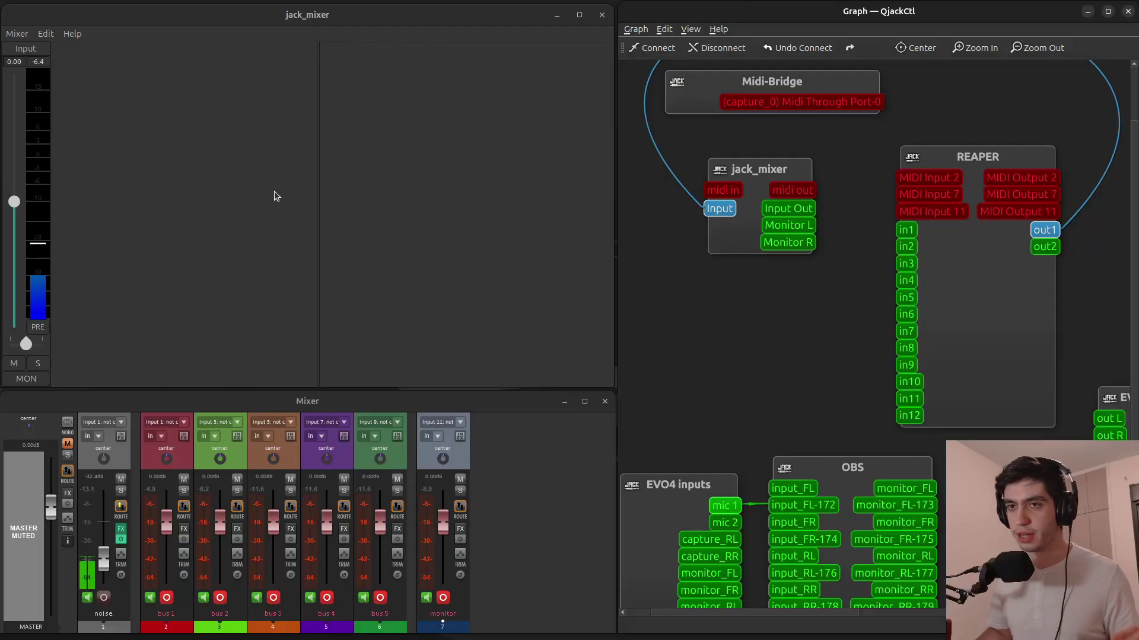
Step: Save the current jack_mixer project under the name "dan mixer"
{"action": "left_click", "coordinate": [205, 141]}
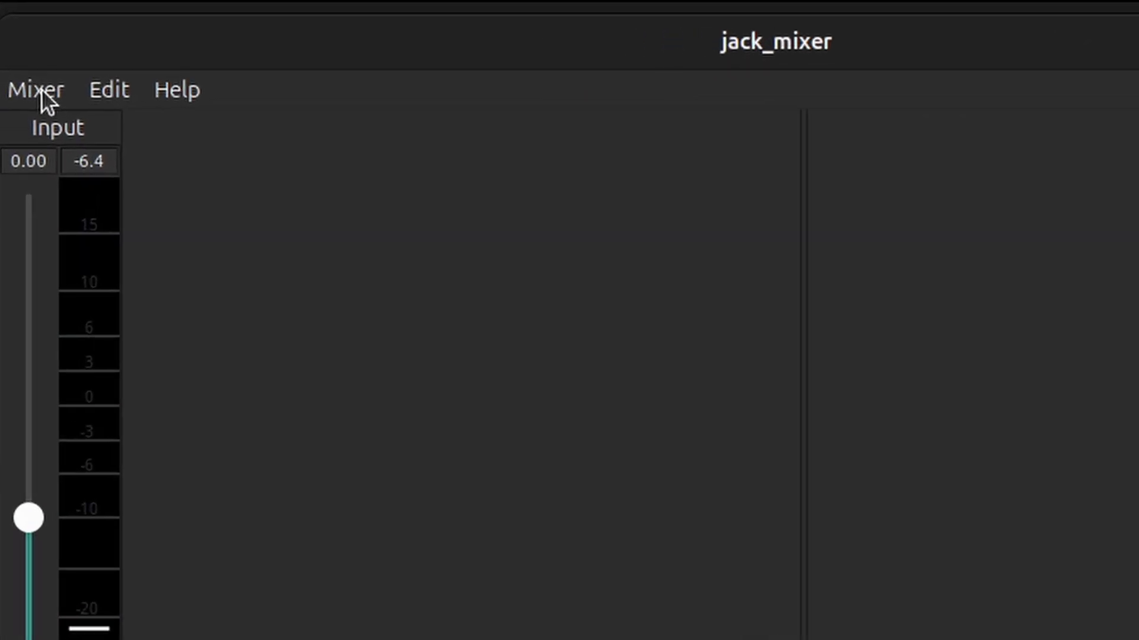
{"action": "left_click", "coordinate": [19, 33]}
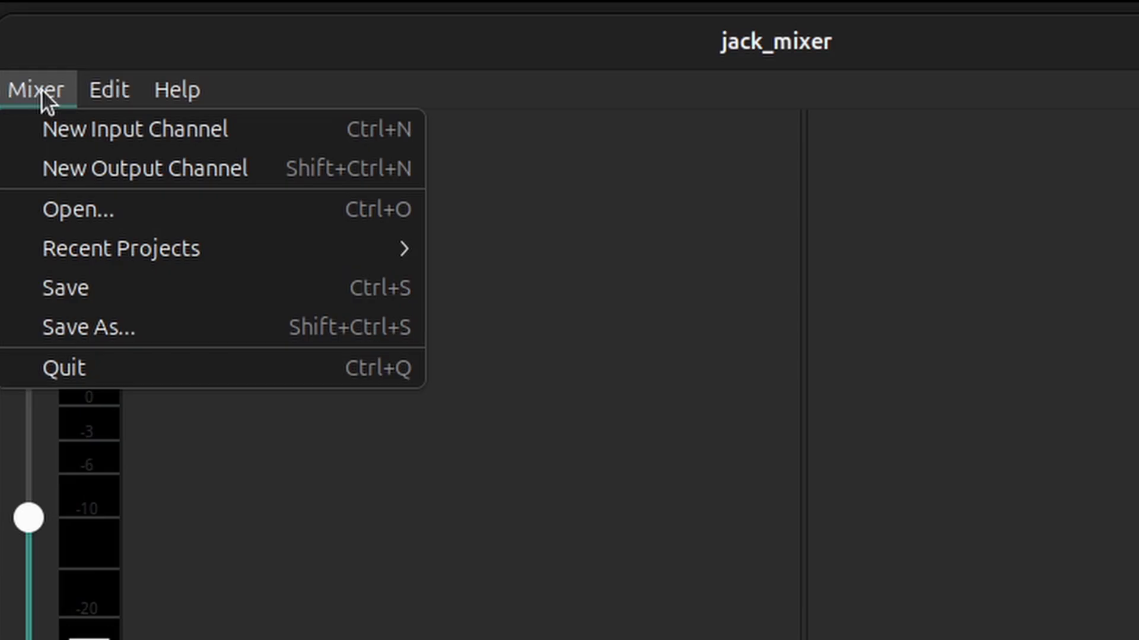
{"action": "mouse_move", "coordinate": [162, 244]}
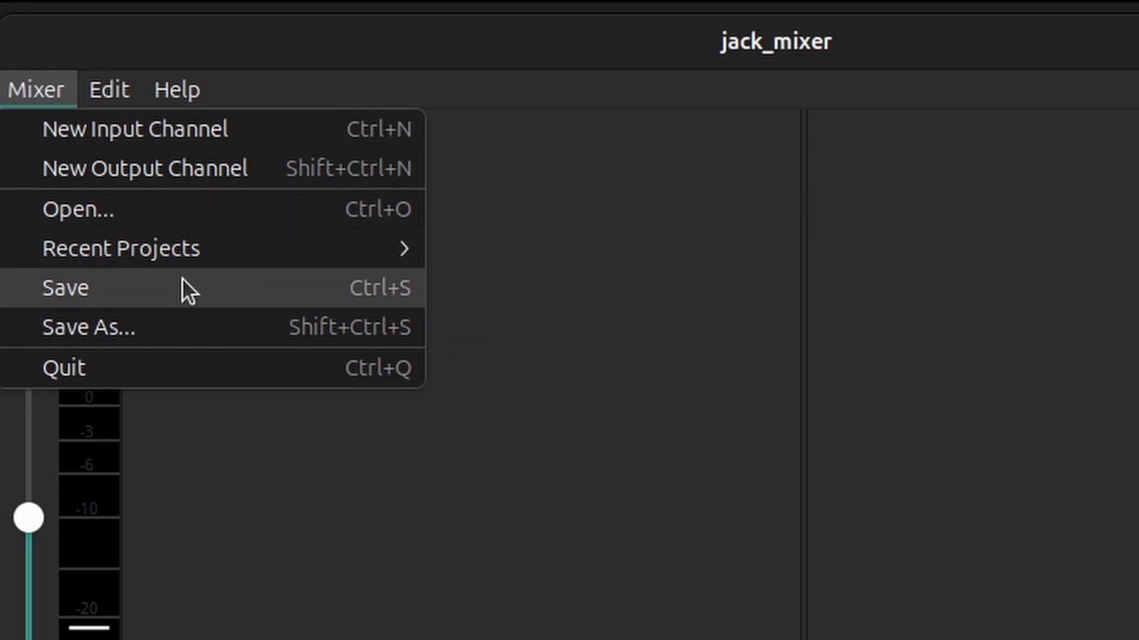
{"action": "left_click", "coordinate": [174, 333]}
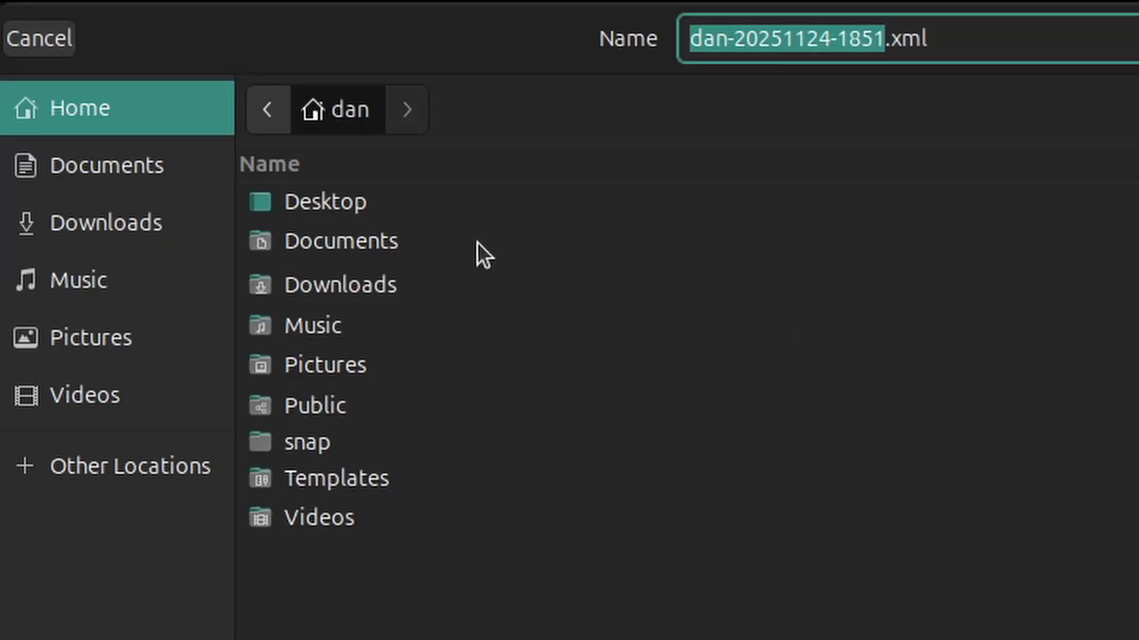
{"action": "type", "text": "dan mixer"}
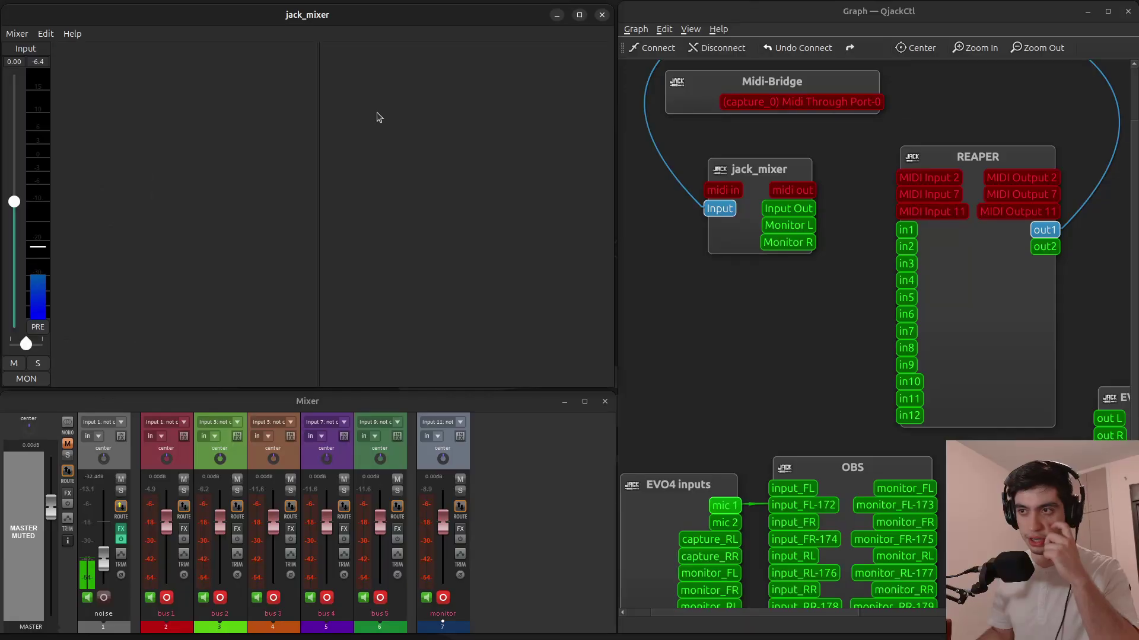
{"action": "key", "text": "Return"}
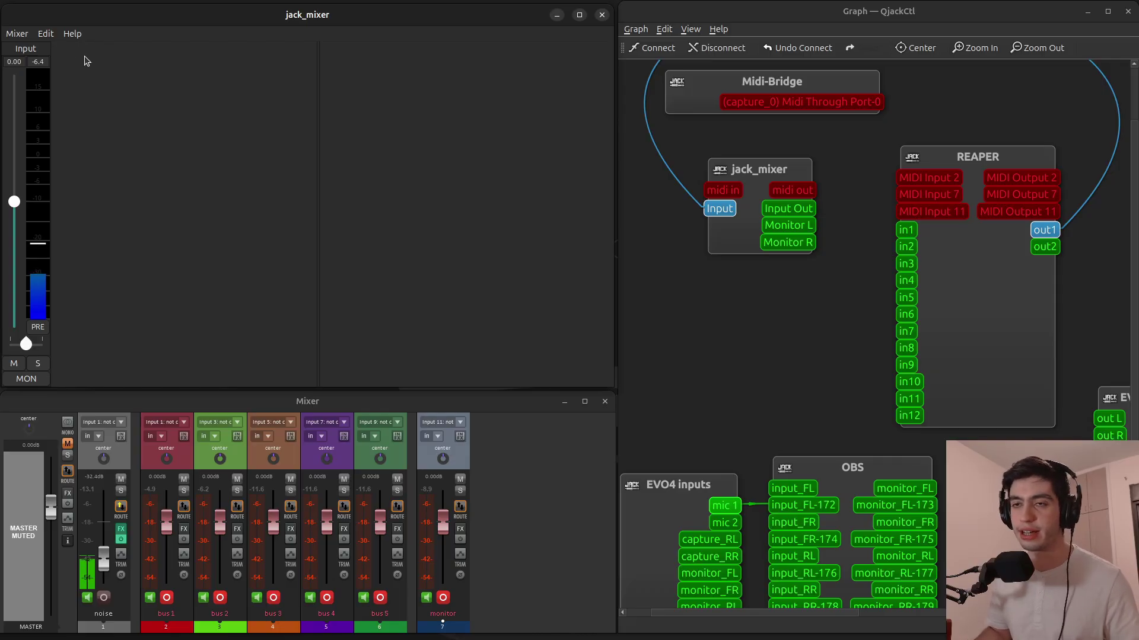
Step: Open the project demo mixer.xml from the Documents folder, and reopen dan mixer.xml from there
{"action": "left_click", "coordinate": [18, 33]}
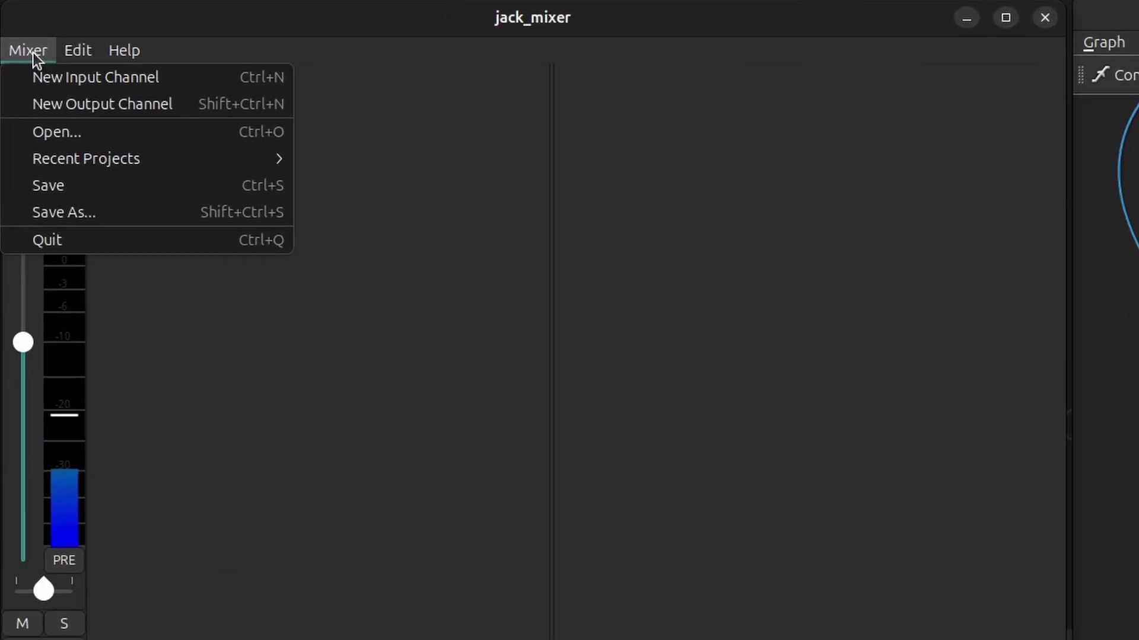
{"action": "left_click", "coordinate": [62, 87]}
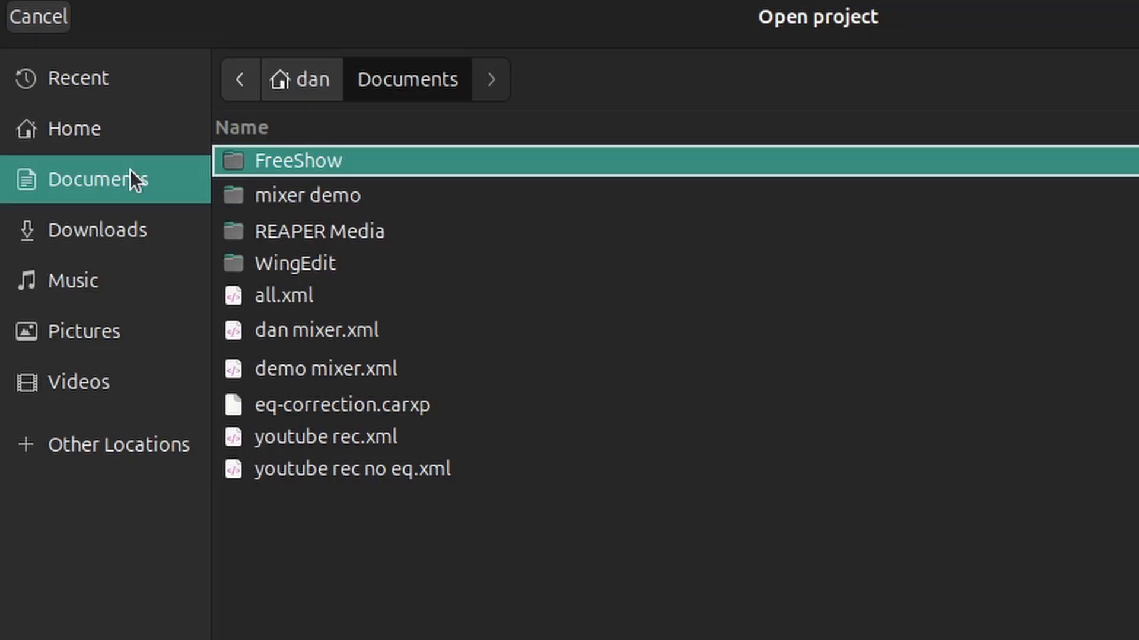
{"action": "double_click", "coordinate": [309, 368]}
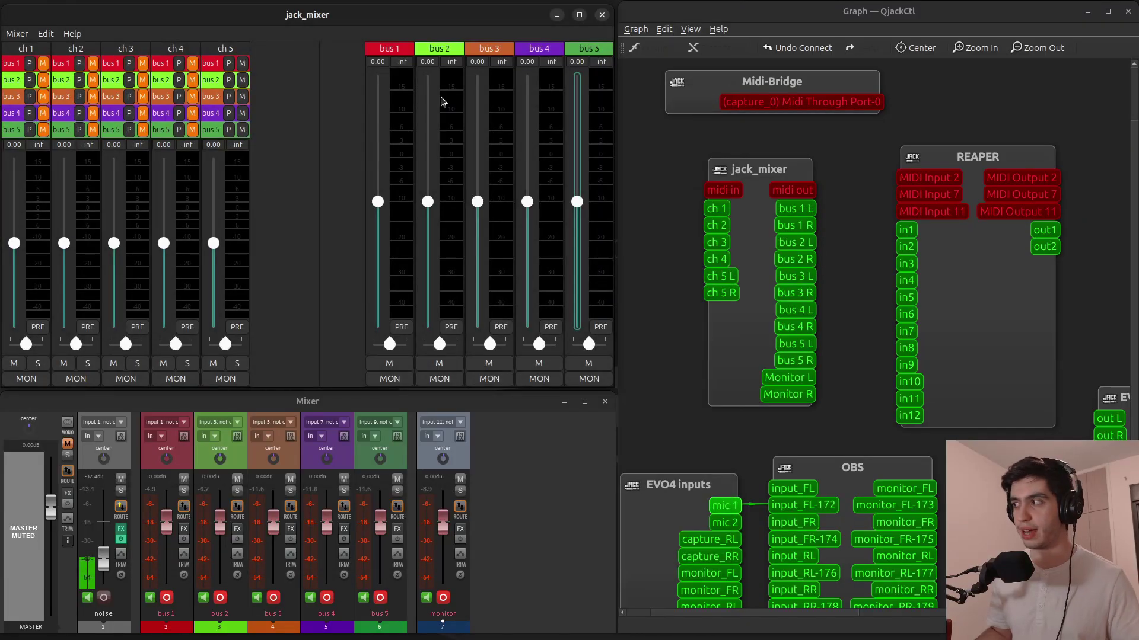
{"action": "left_click", "coordinate": [18, 34]}
{"action": "left_click", "coordinate": [72, 83]}
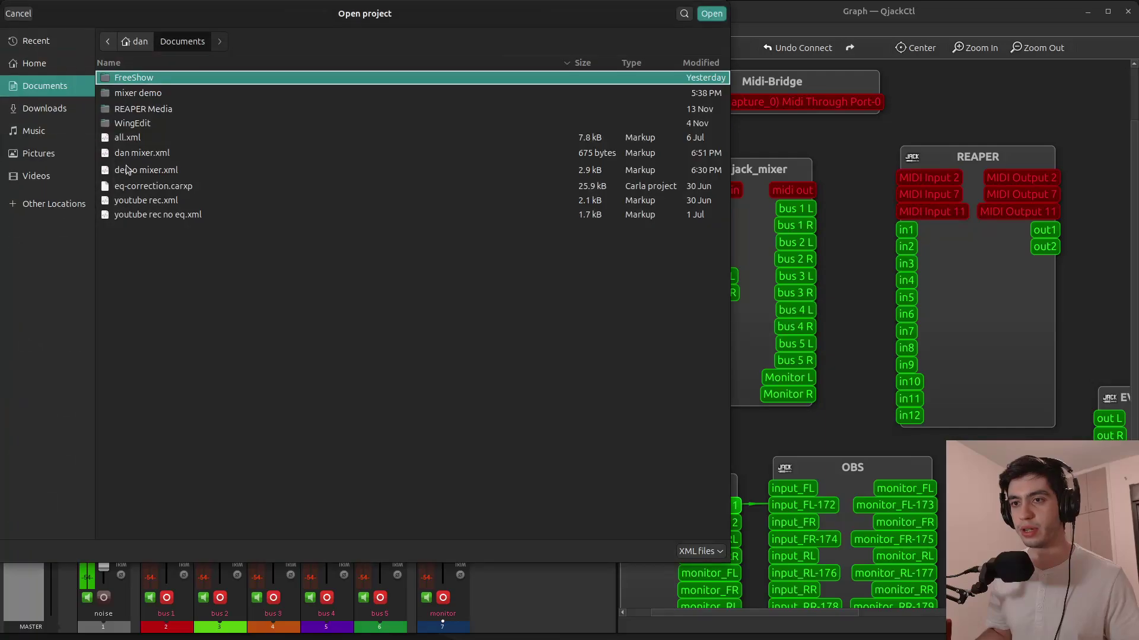
{"action": "double_click", "coordinate": [133, 156]}
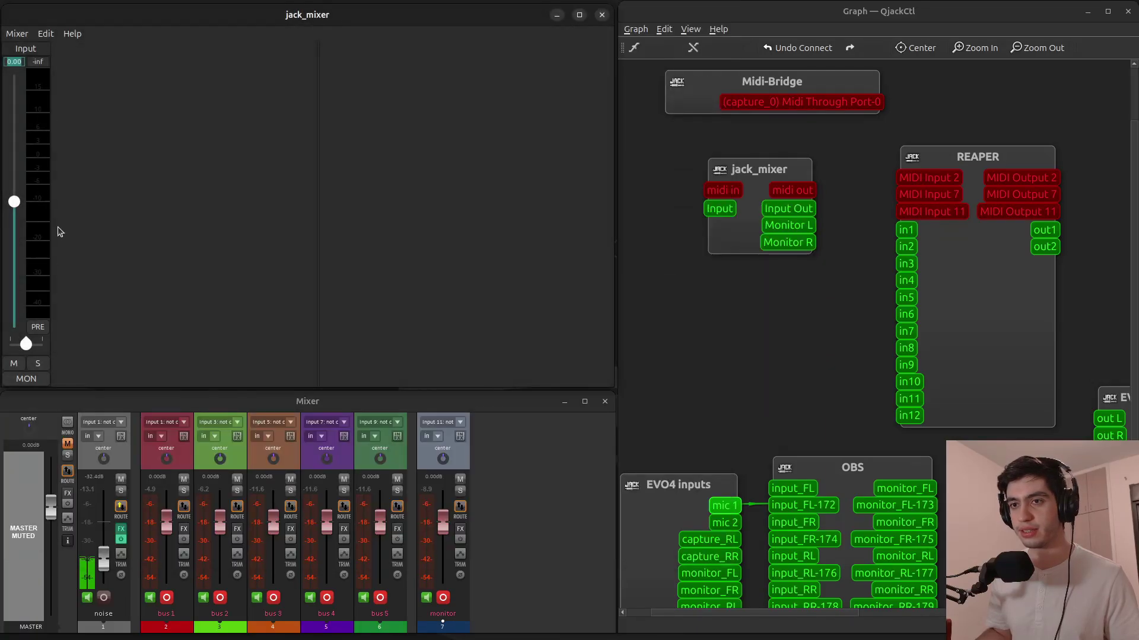
{"action": "left_click", "coordinate": [769, 264]}
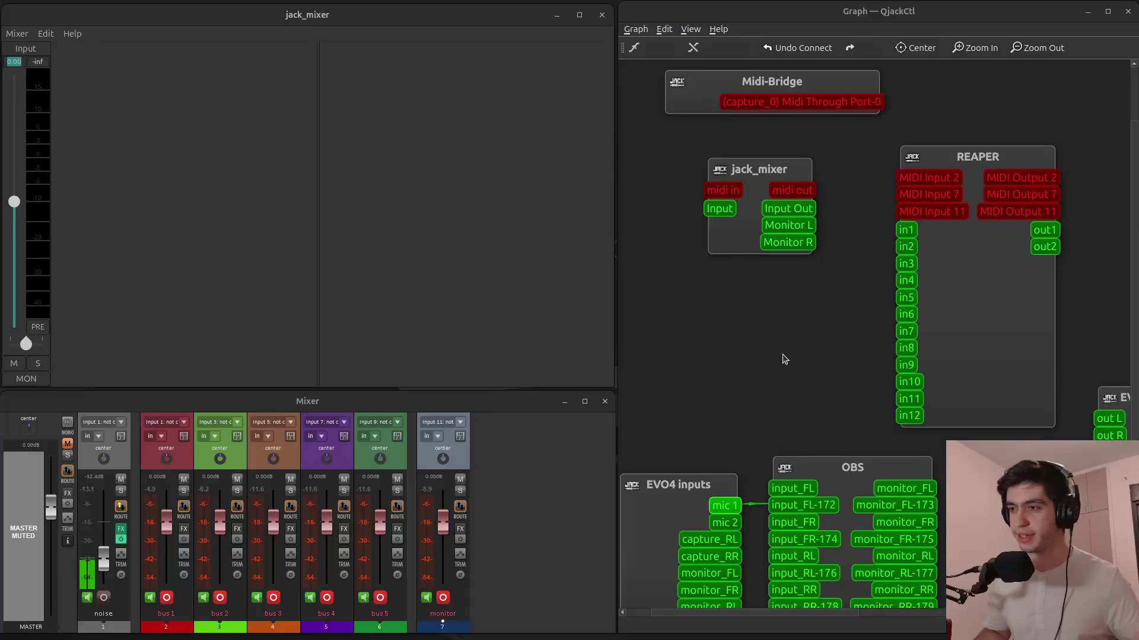
{"action": "left_click", "coordinate": [697, 309]}
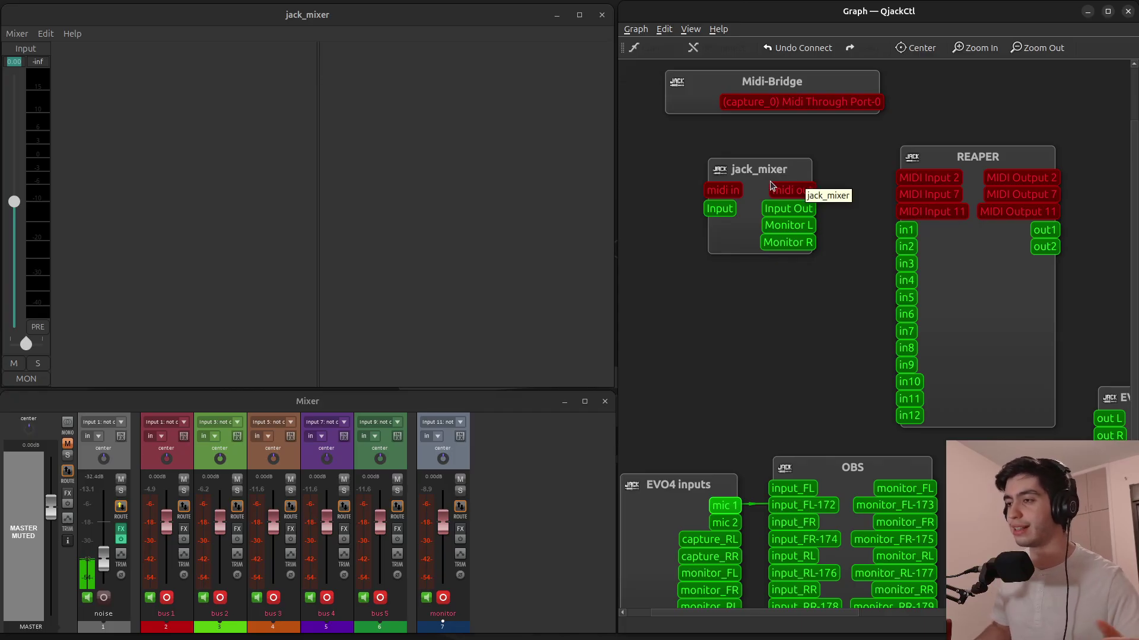
{"action": "left_click", "coordinate": [122, 102]}
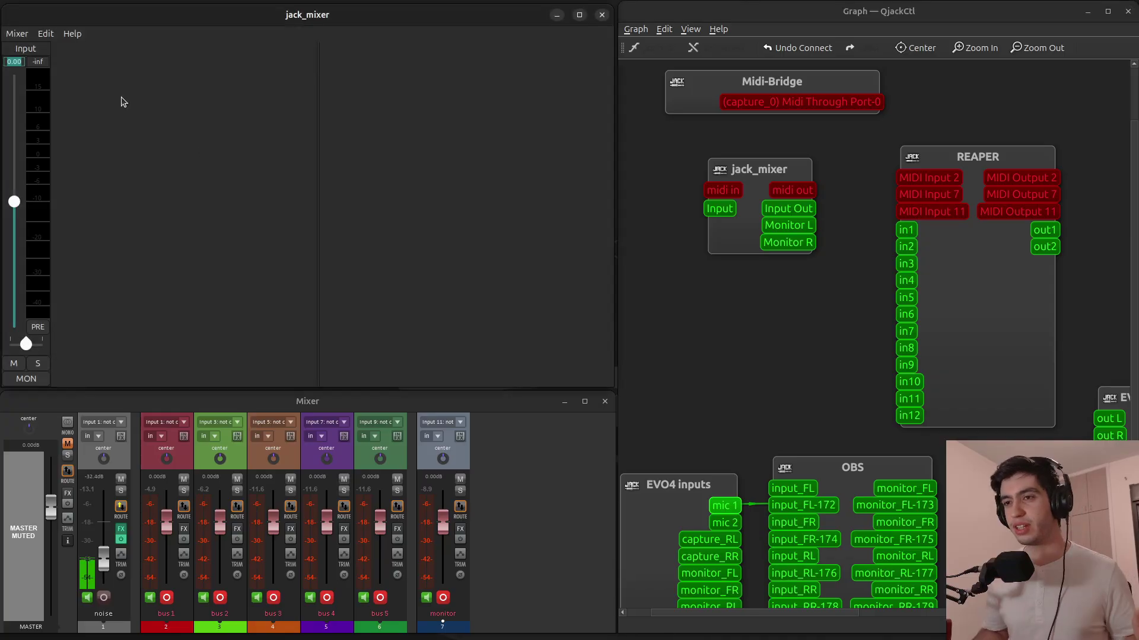
{"action": "left_click", "coordinate": [16, 36]}
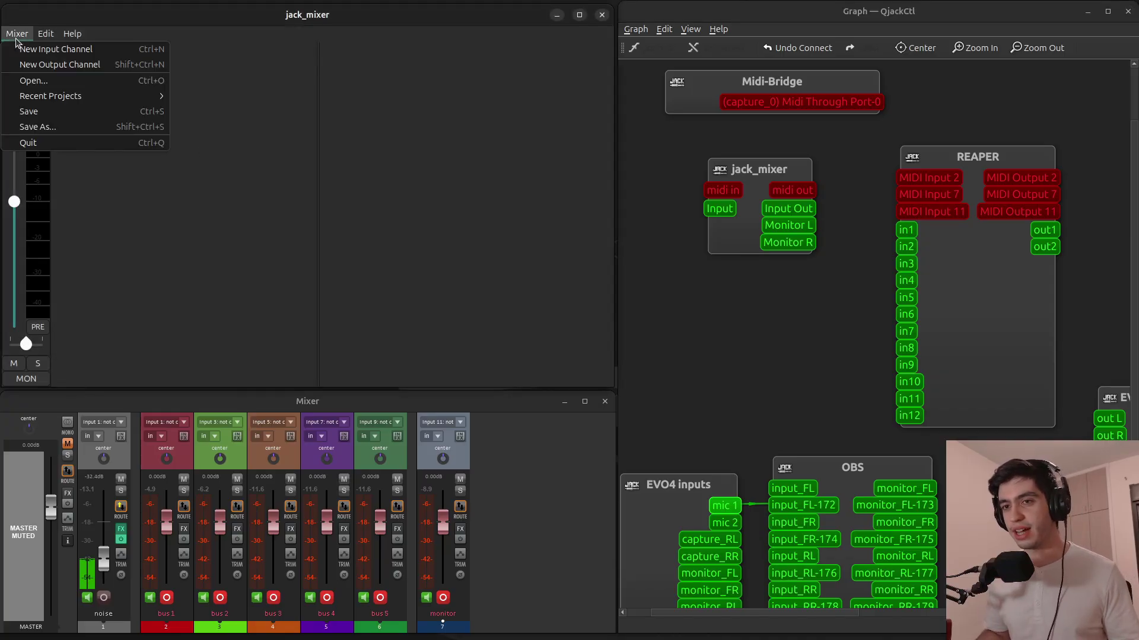
{"action": "left_click", "coordinate": [58, 81]}
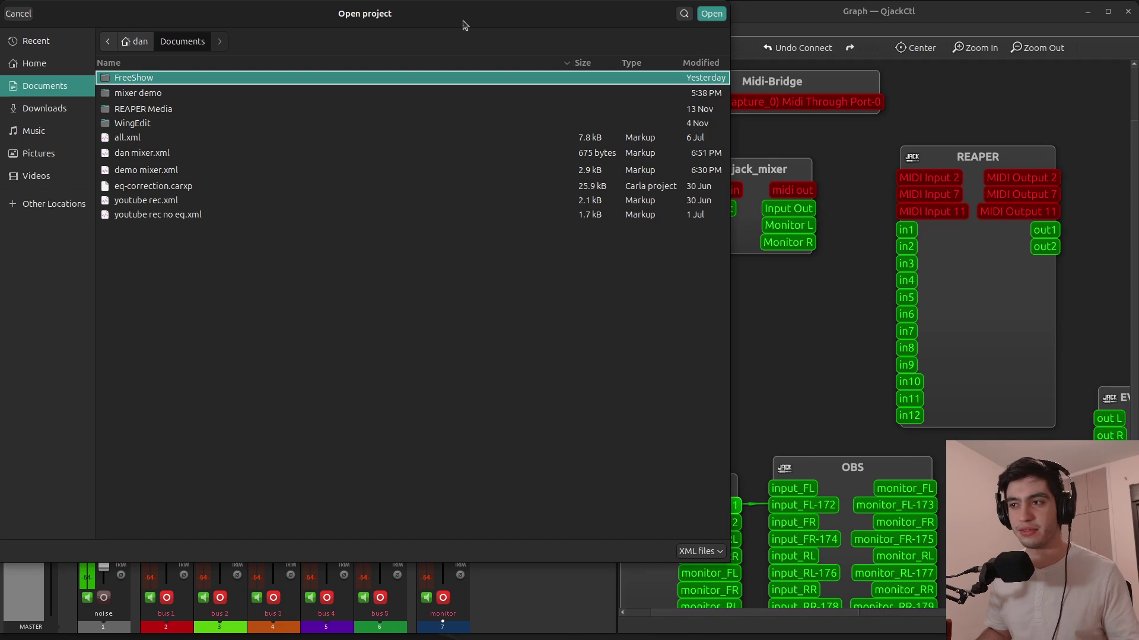
{"action": "key", "text": "Escape"}
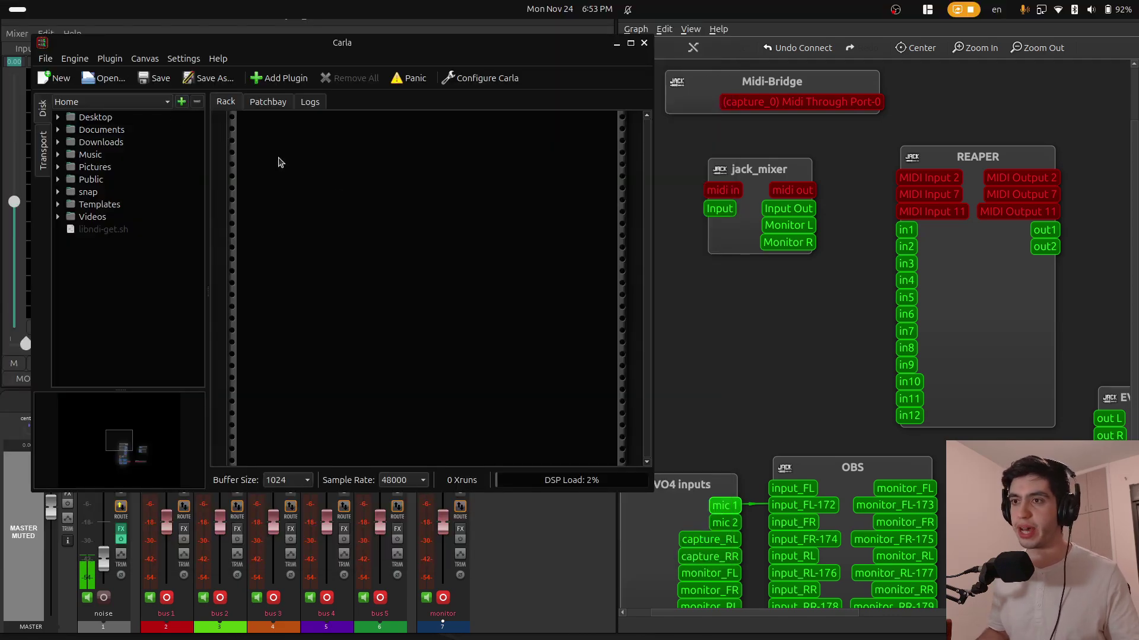
Step: Quit Carla
{"action": "key", "text": "ctrl+q"}
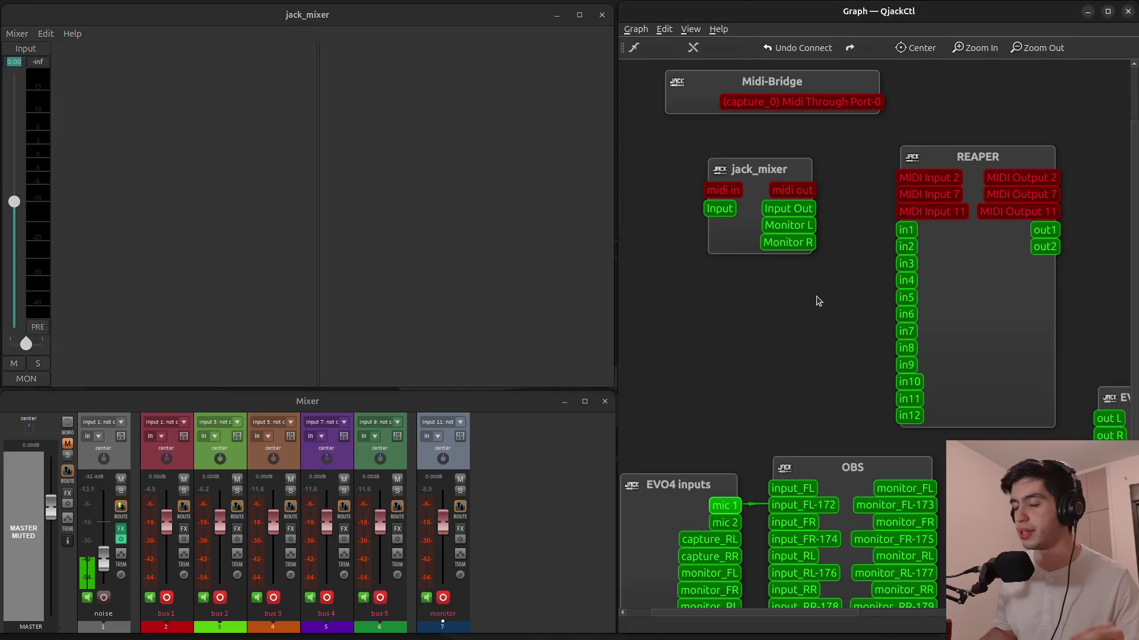